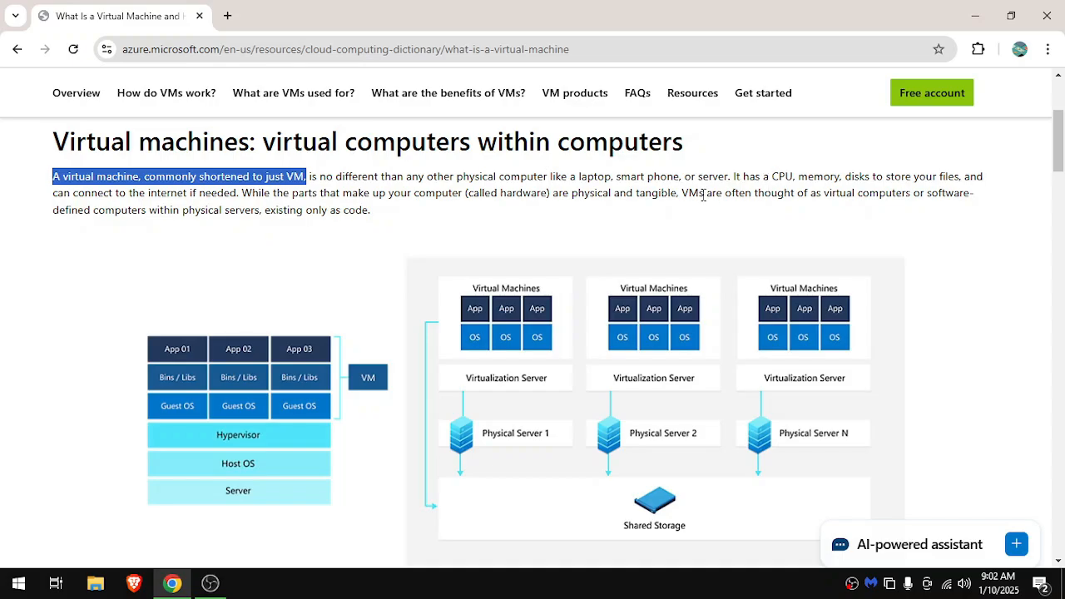
drag(682, 194, 370, 222)
click(374, 215)
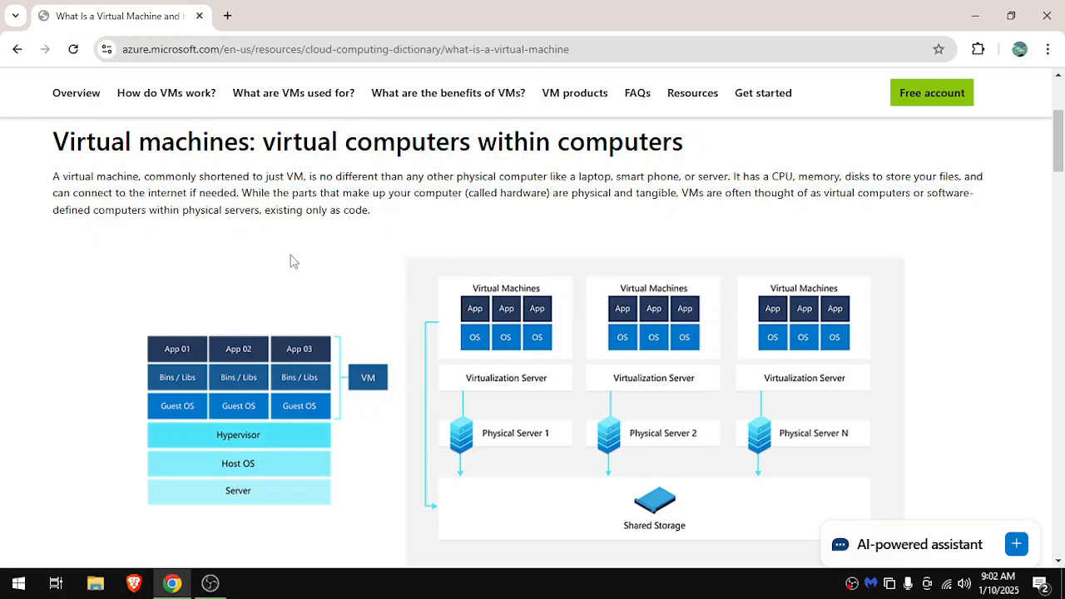
Open virtualbox.org in a new browser tab and go to the VirtualBox download page.
click(227, 16)
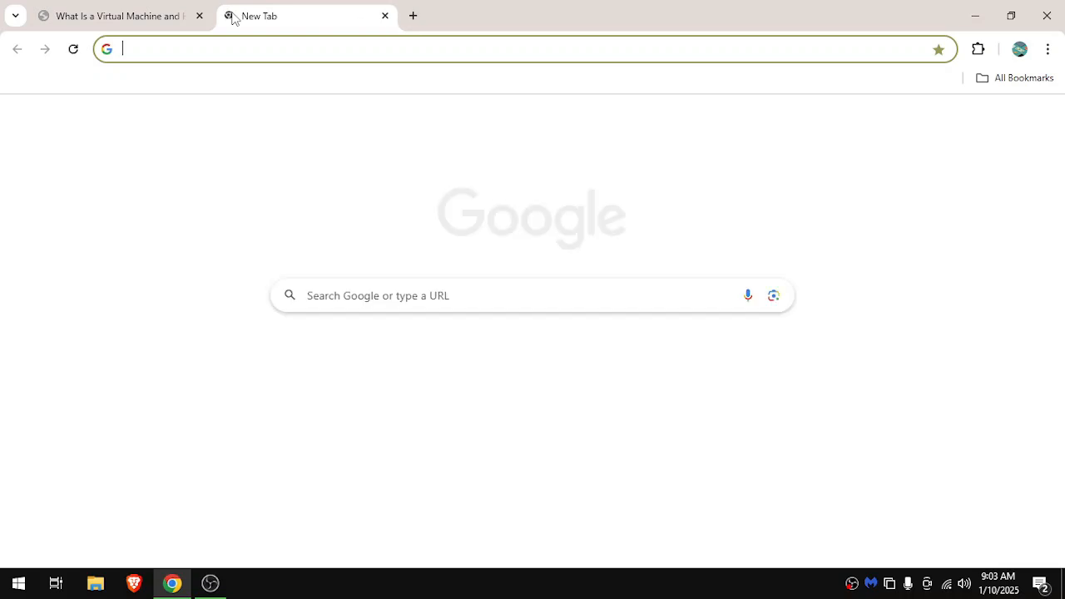
text(vir)
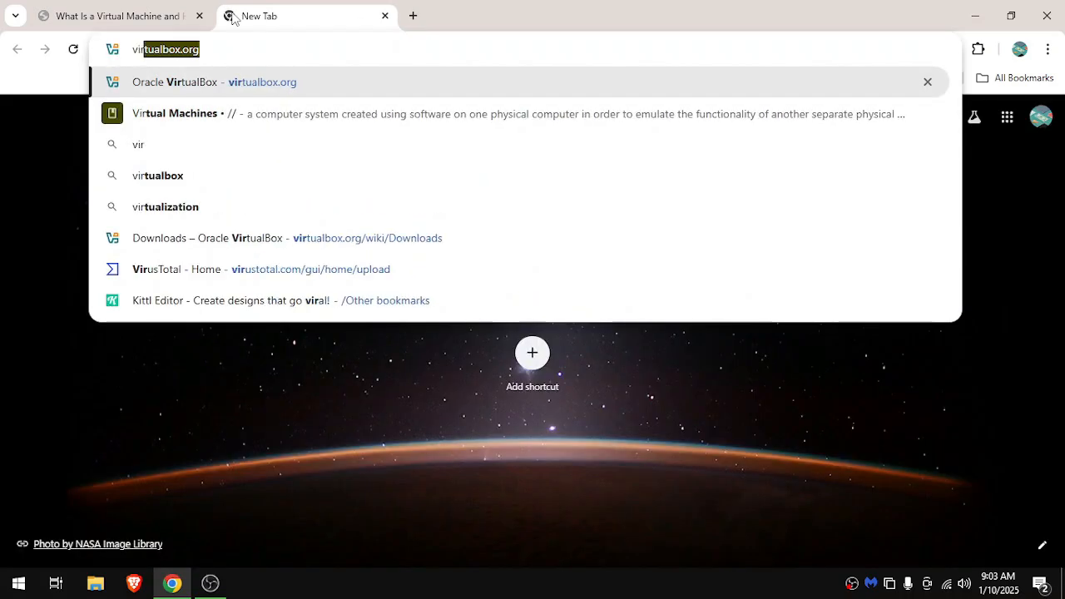
text(tualbox.org)
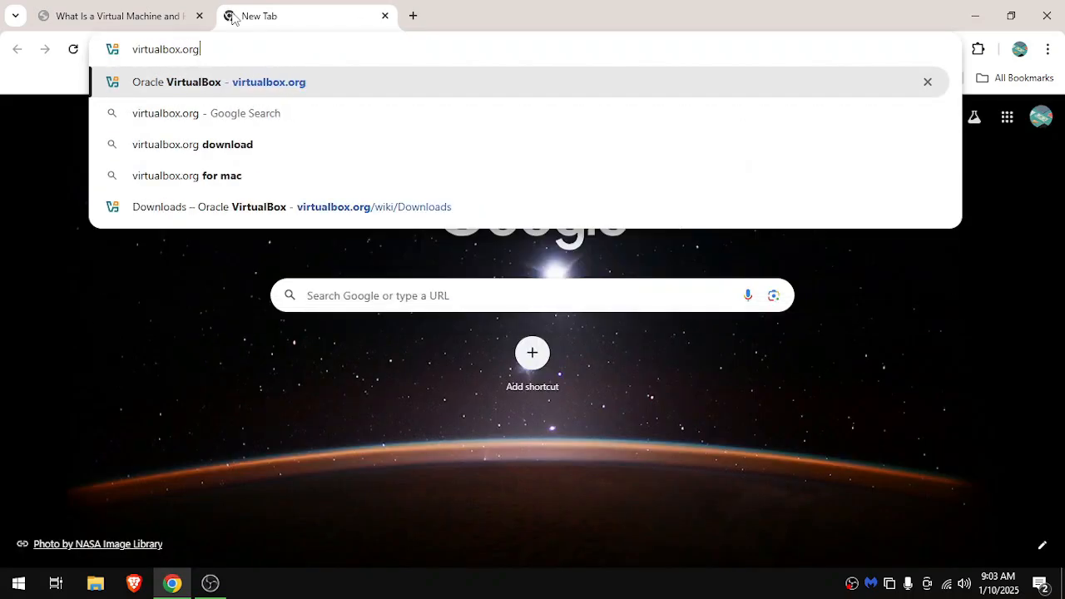
key(Return)
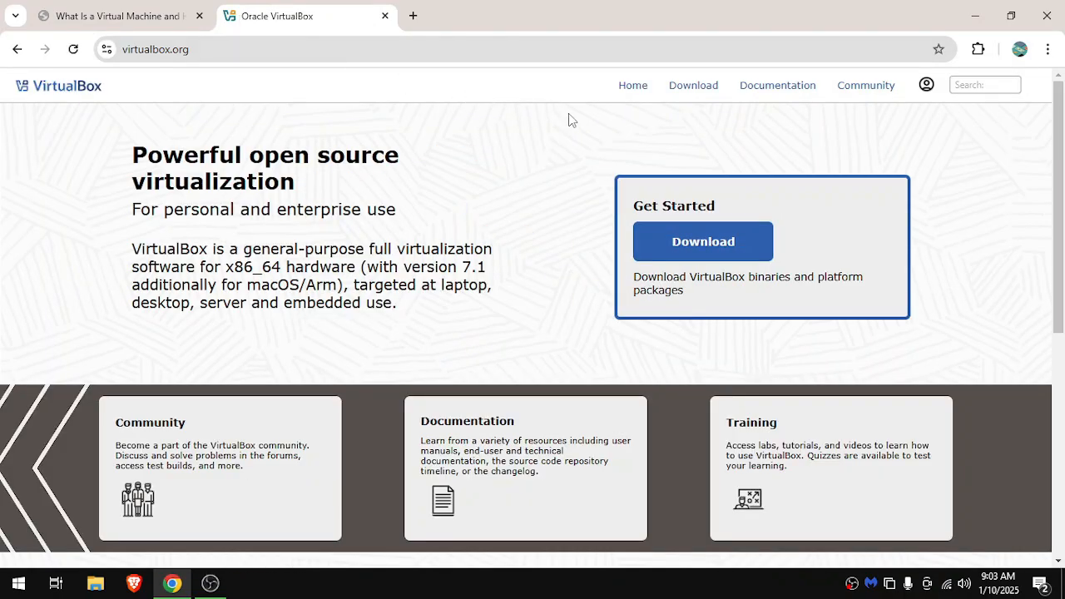
click(689, 90)
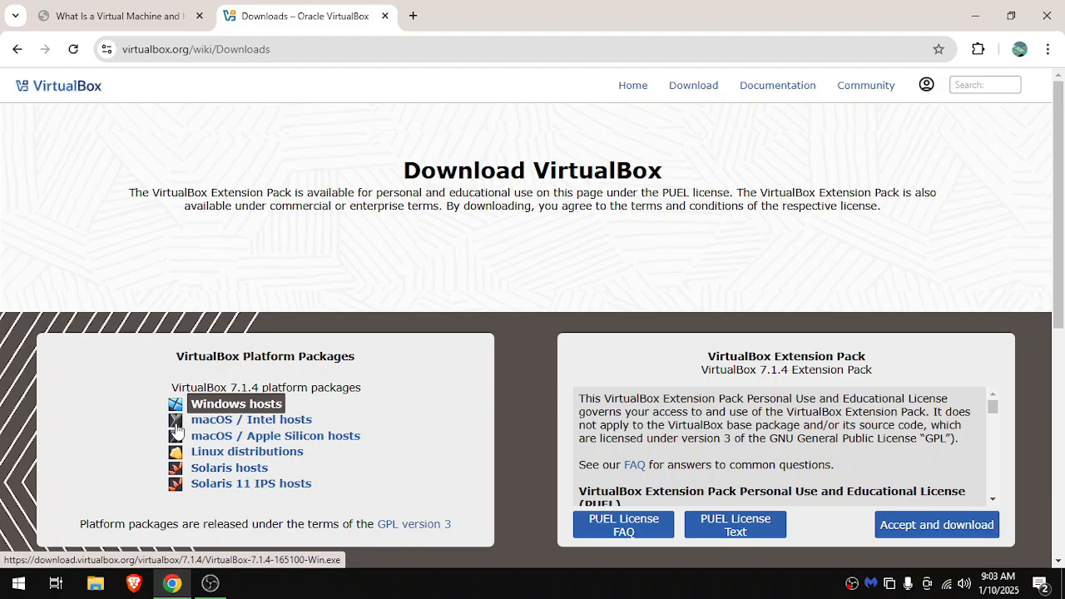
Start downloading the VirtualBox 7.1.4 platform package for Windows hosts.
click(18, 583)
click(18, 584)
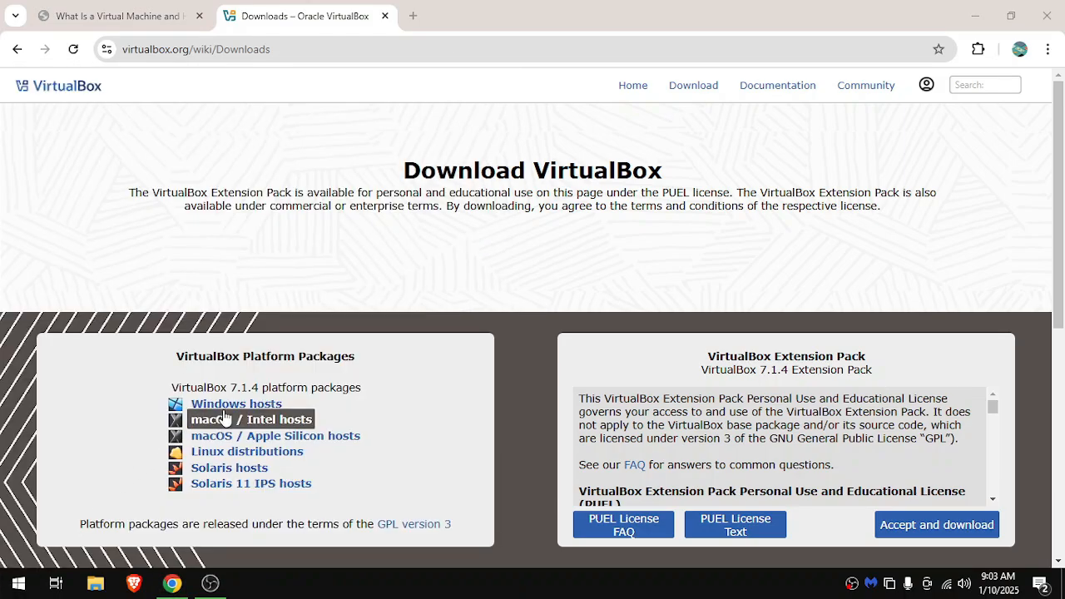
click(250, 435)
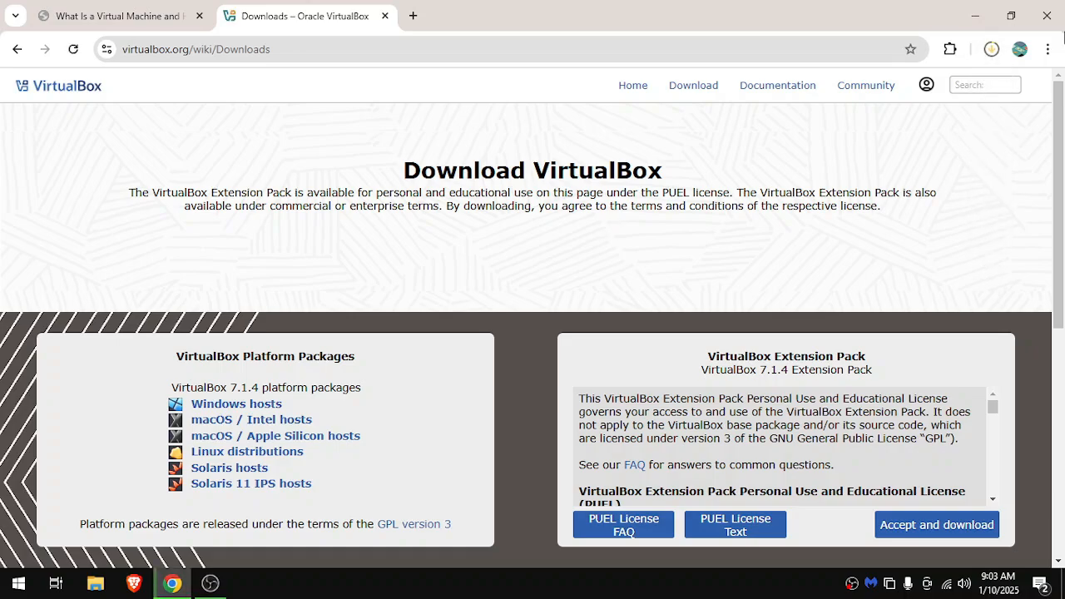
Cancel the running installer download and launch the previously downloaded VirtualBox-7.1.4-165100-Win (2).exe.
click(991, 49)
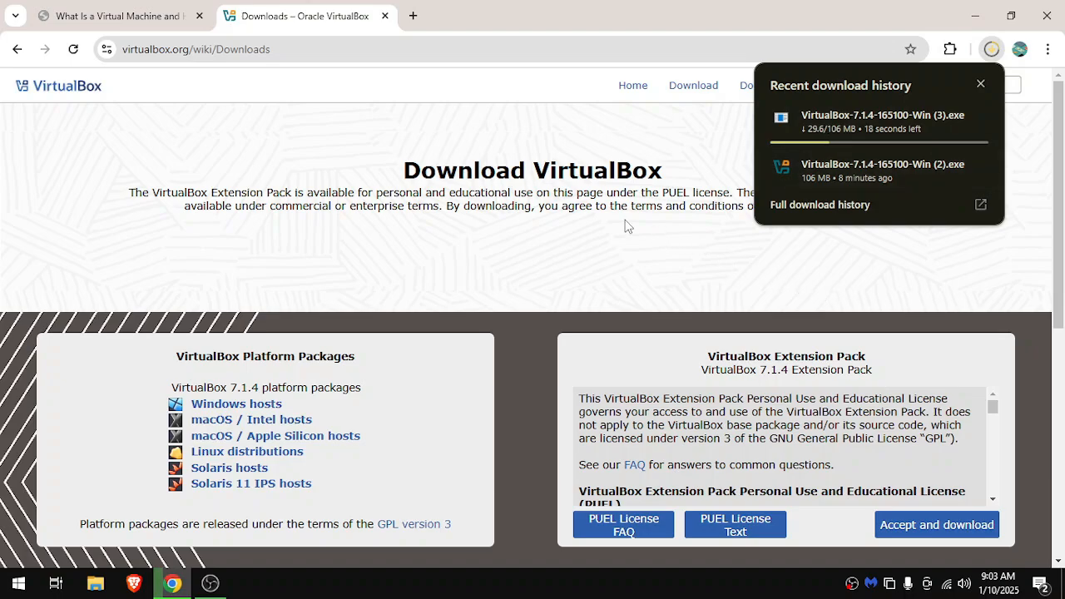
click(975, 120)
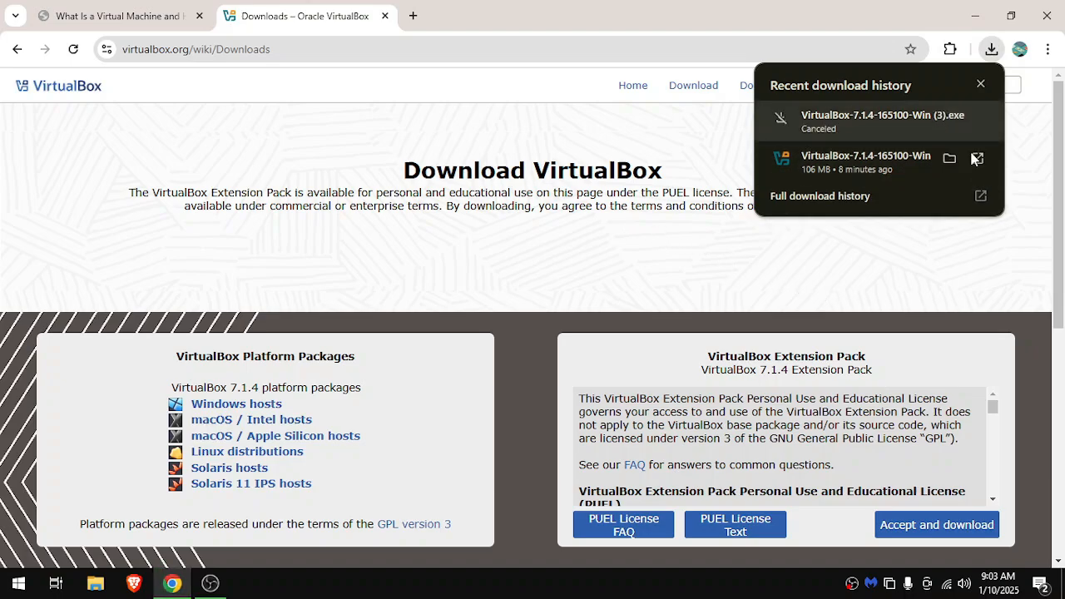
click(877, 166)
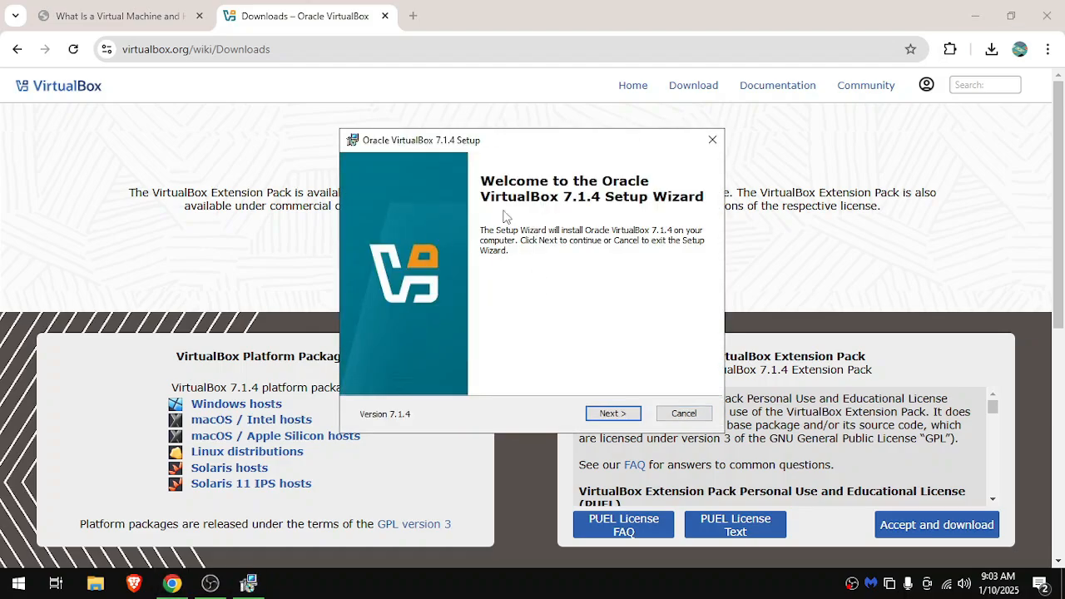
Begin the Oracle VirtualBox 7.1.4 setup and accept the terms of the license agreement.
click(624, 408)
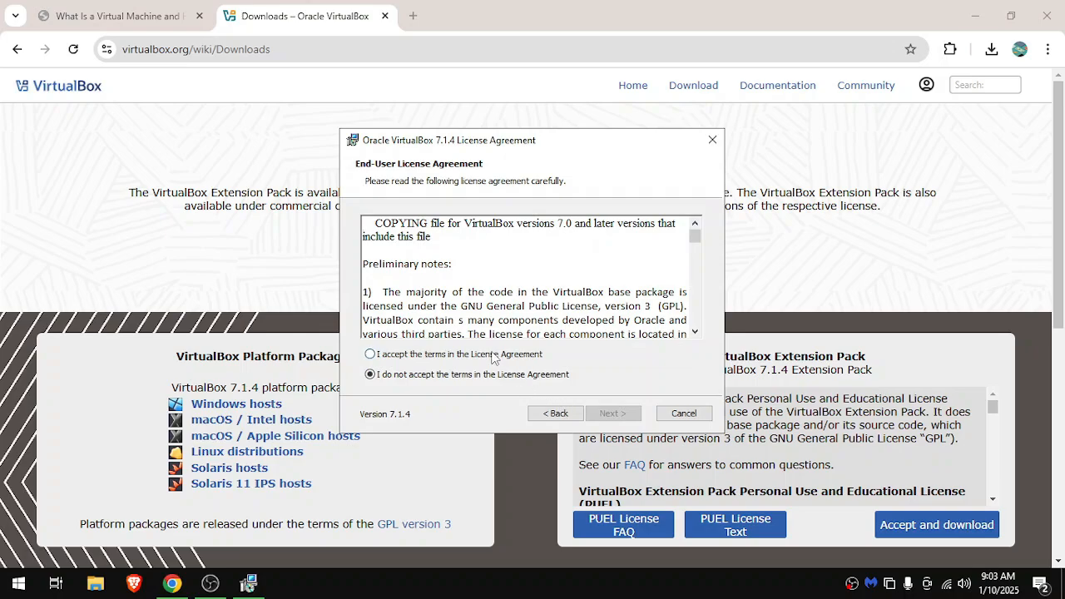
click(492, 356)
click(599, 413)
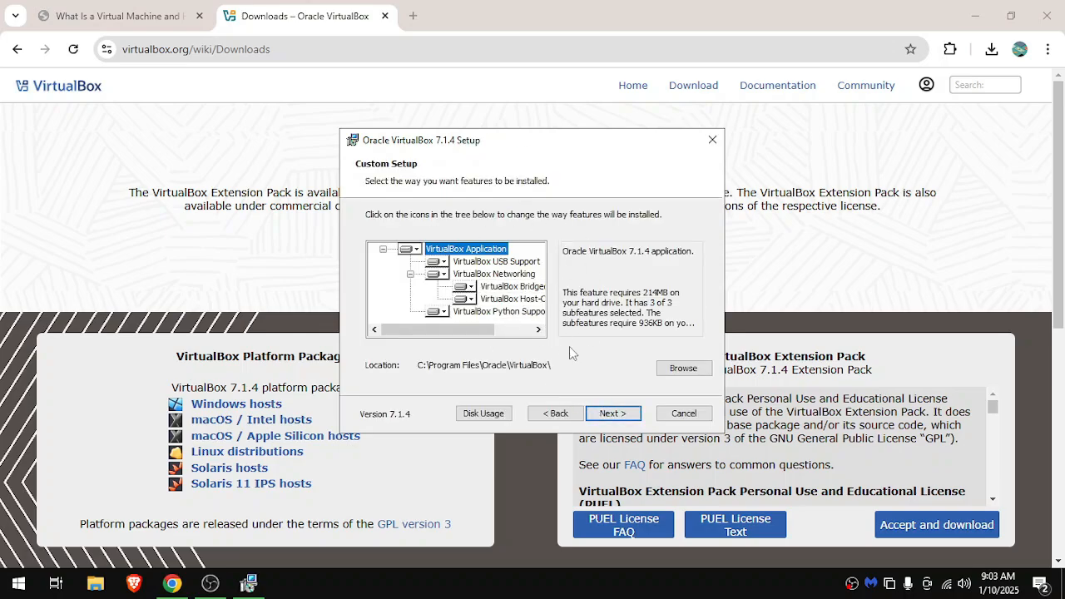
Install VirtualBox with the default features, location and shortcuts, proceeding despite the missing Python dependencies, and finish setup with VirtualBox set to start.
click(609, 413)
click(612, 413)
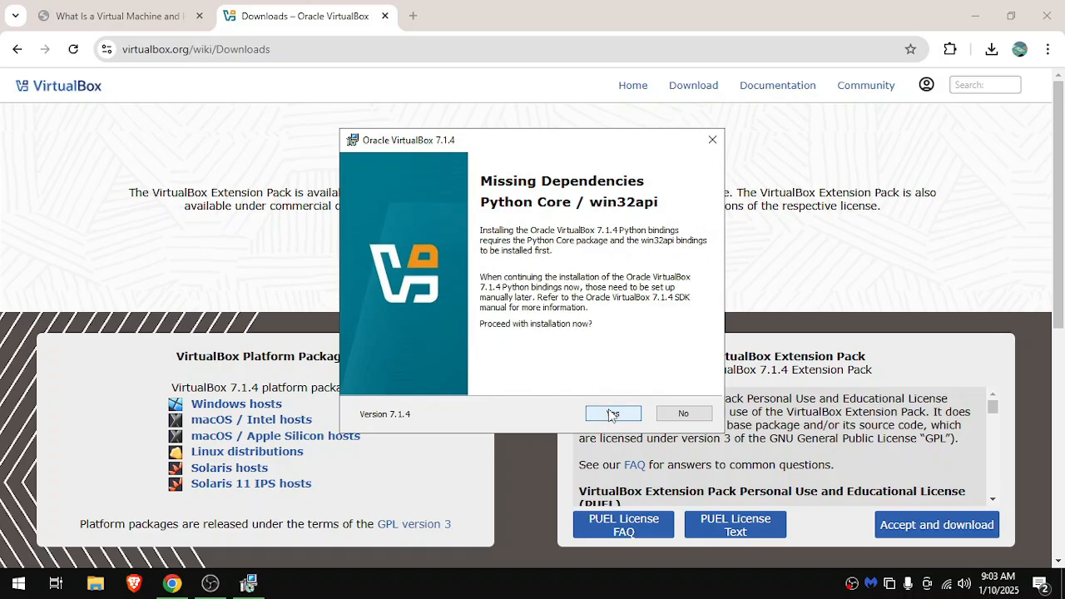
click(612, 414)
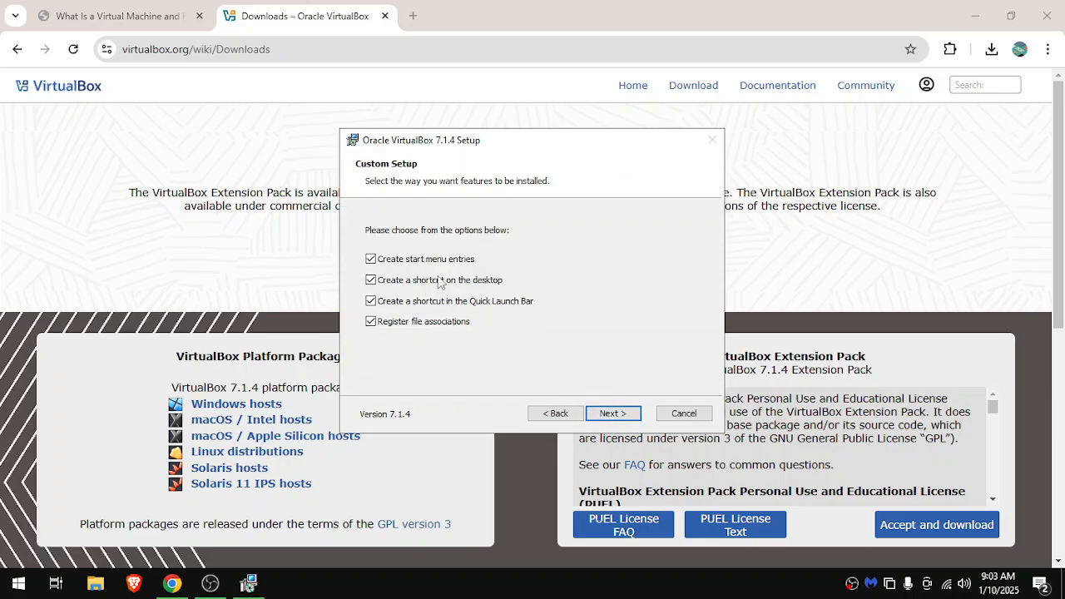
click(613, 411)
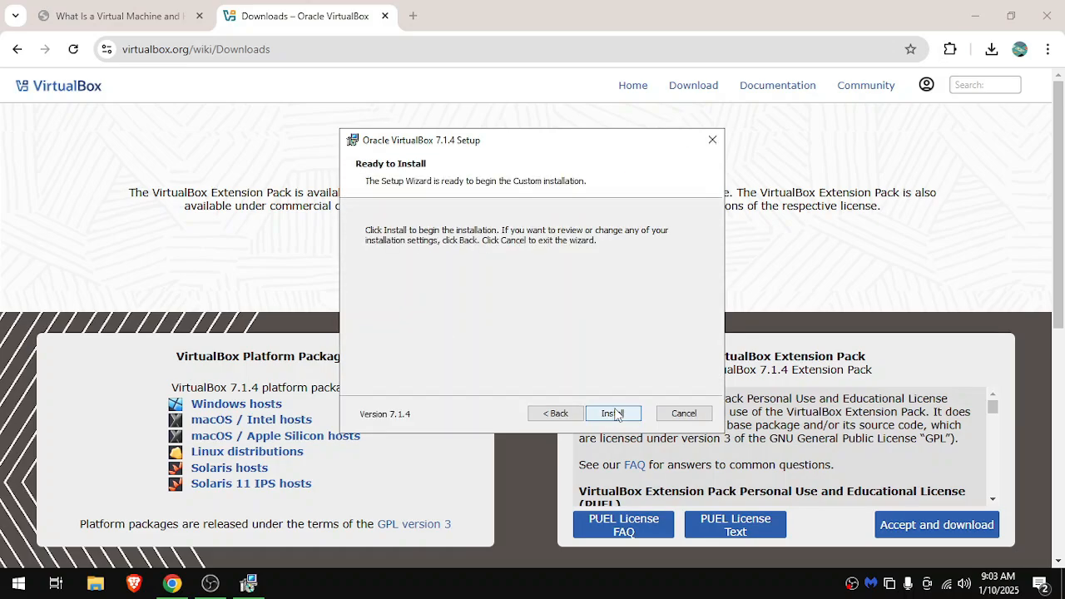
click(614, 413)
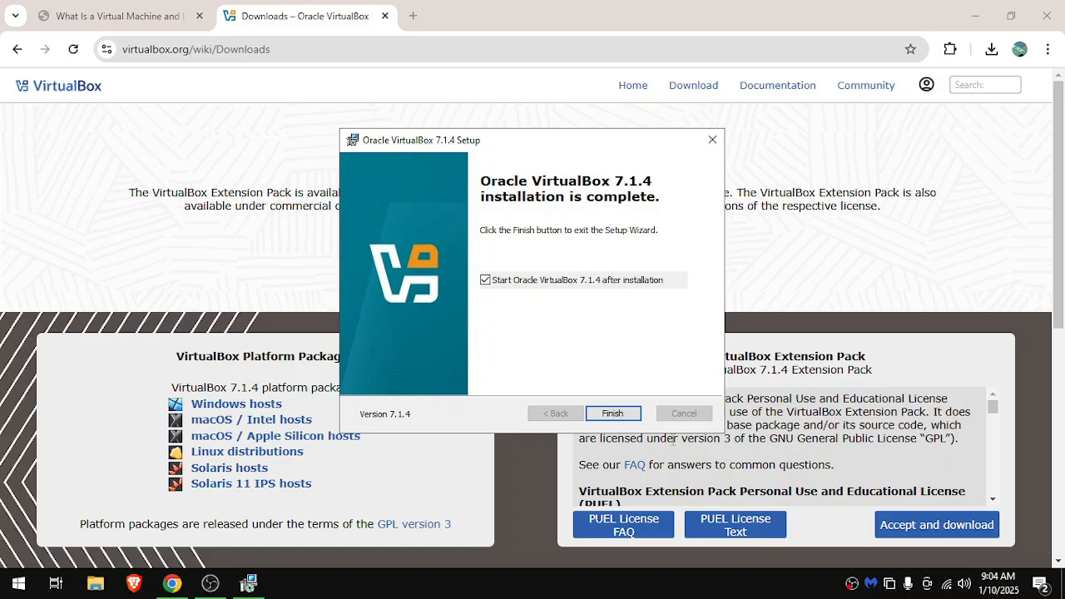
click(613, 413)
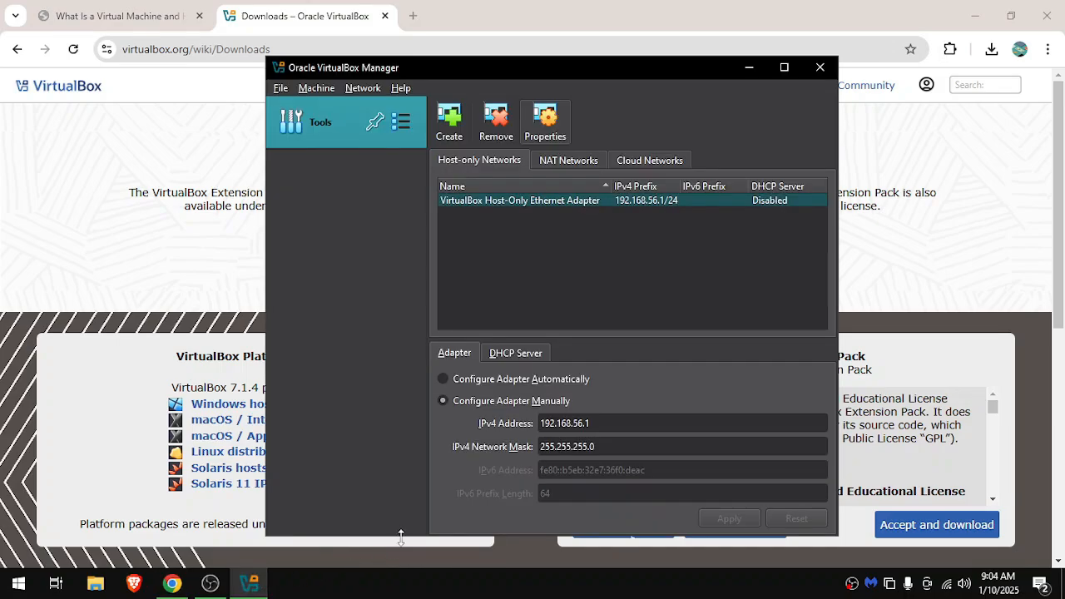
right_click(293, 119)
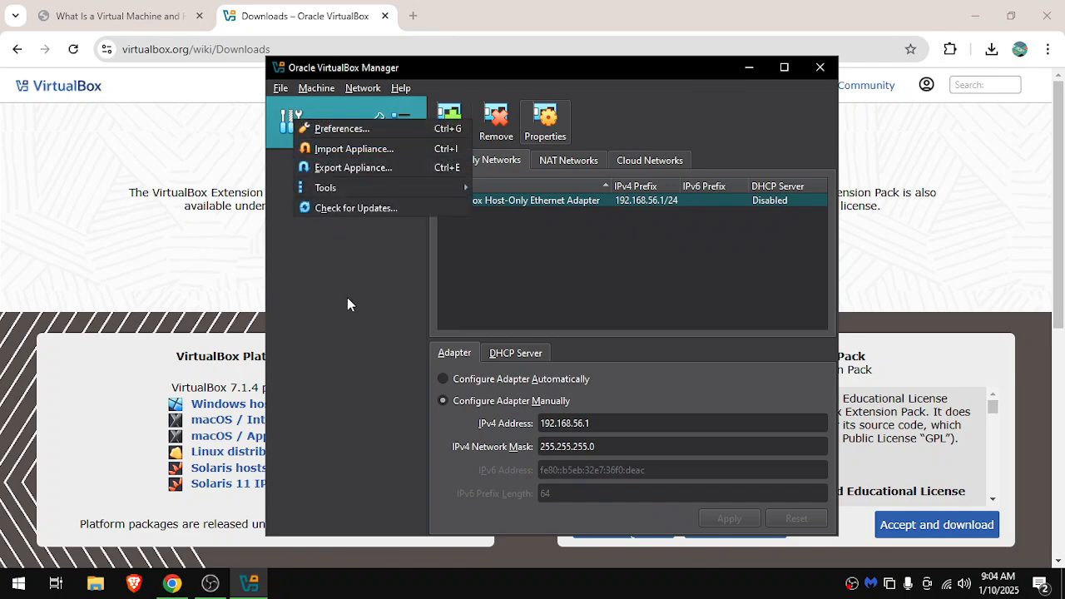
click(346, 297)
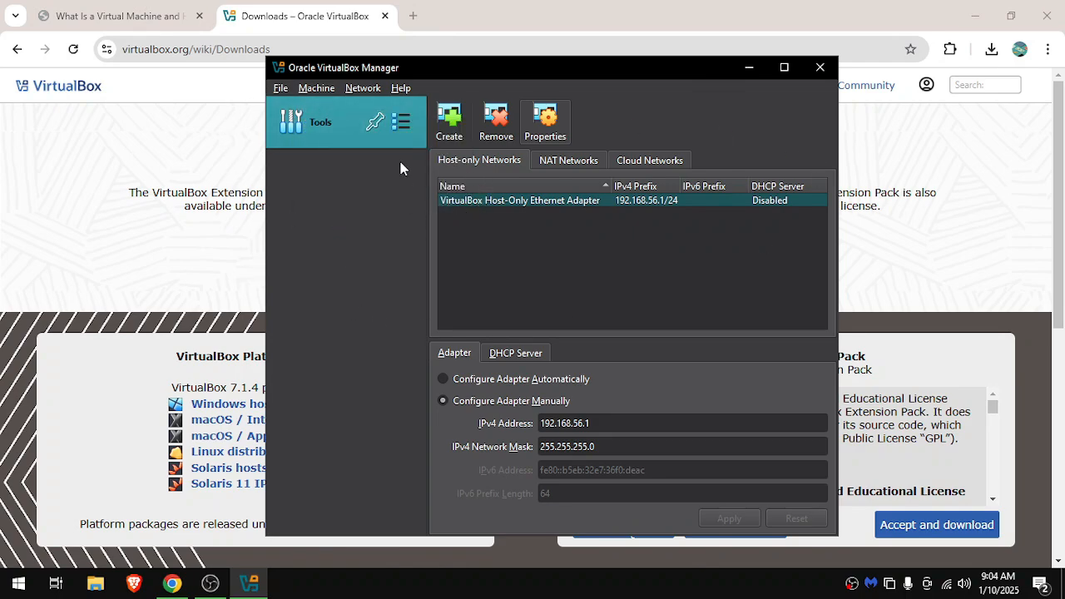
click(313, 89)
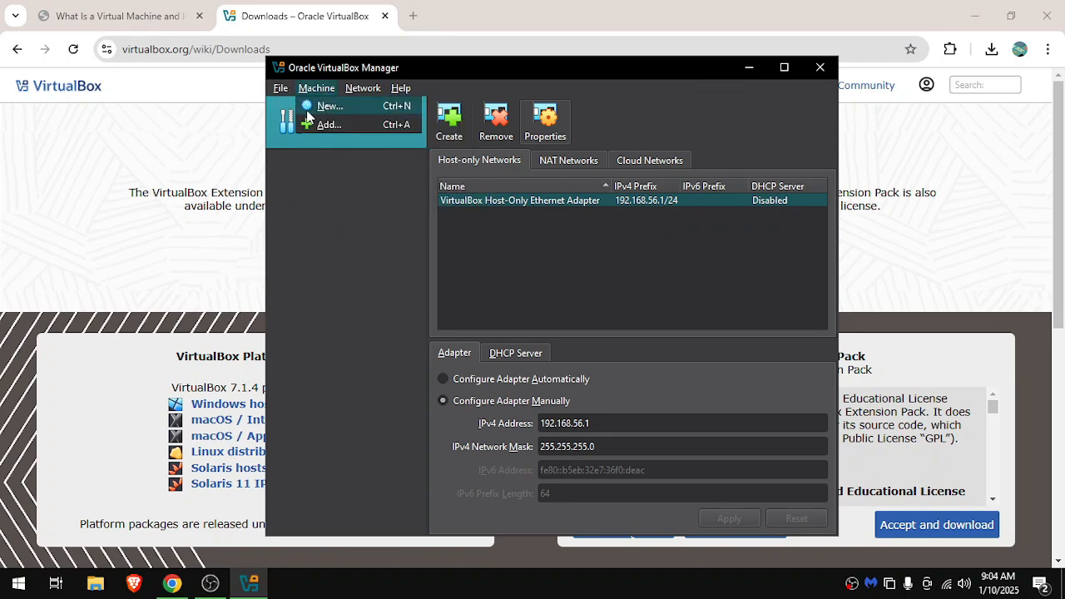
click(325, 107)
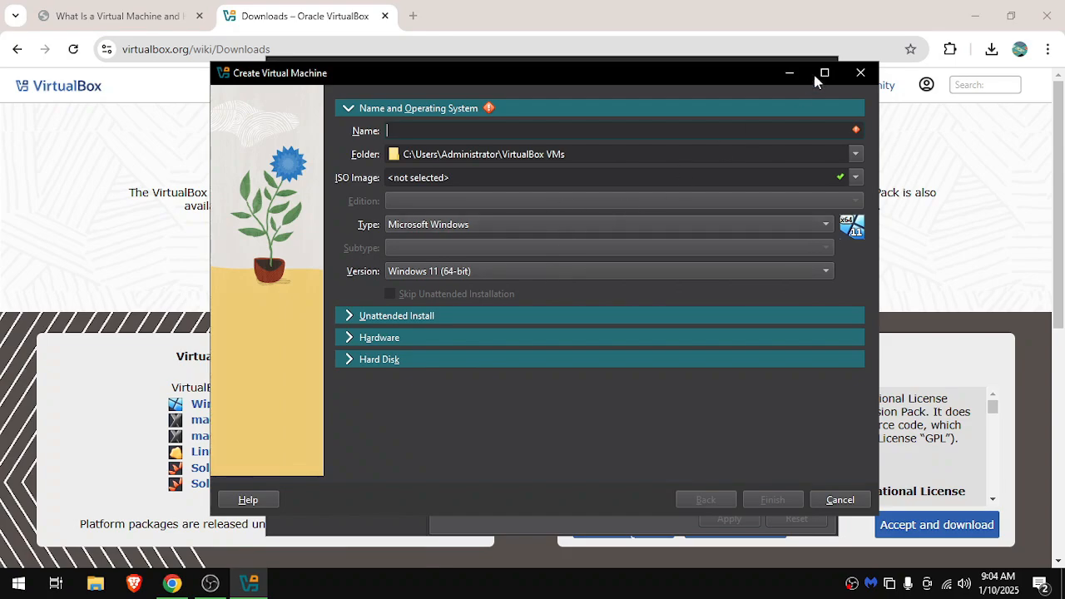
click(861, 73)
Minimize VirtualBox Manager and open microsoft.com/evalcenter in a new Chrome tab.
click(753, 67)
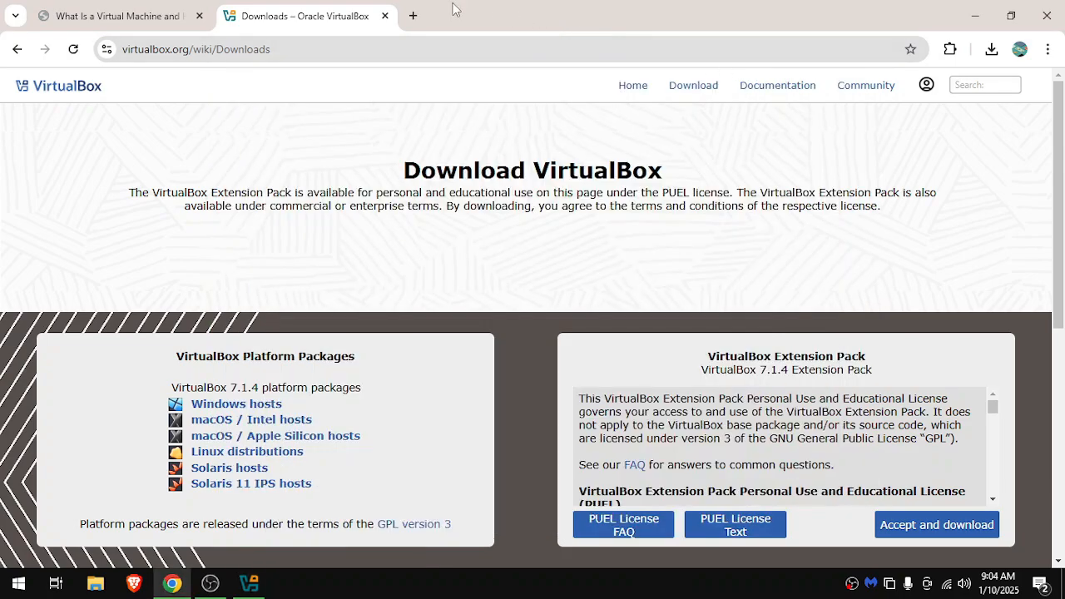
click(412, 16)
text(mir)
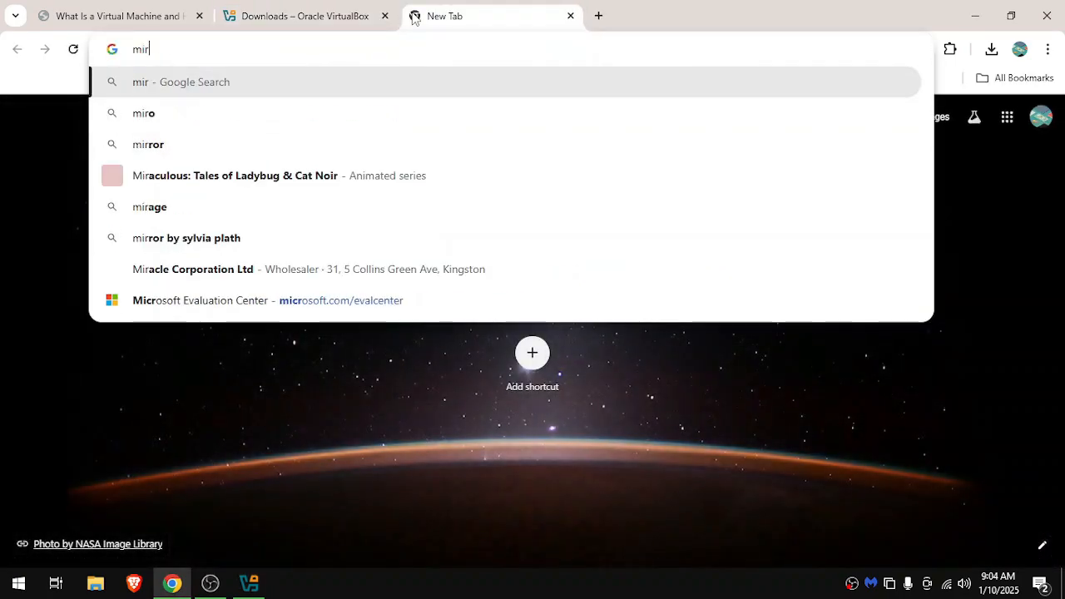
key(BackSpace)
text(cro)
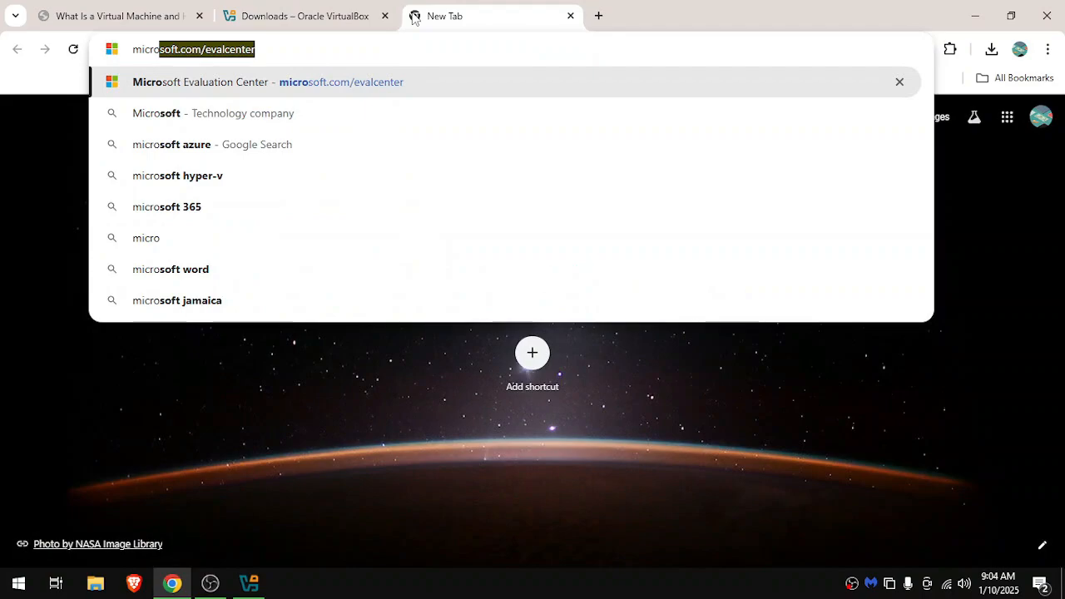
text(soft.com)
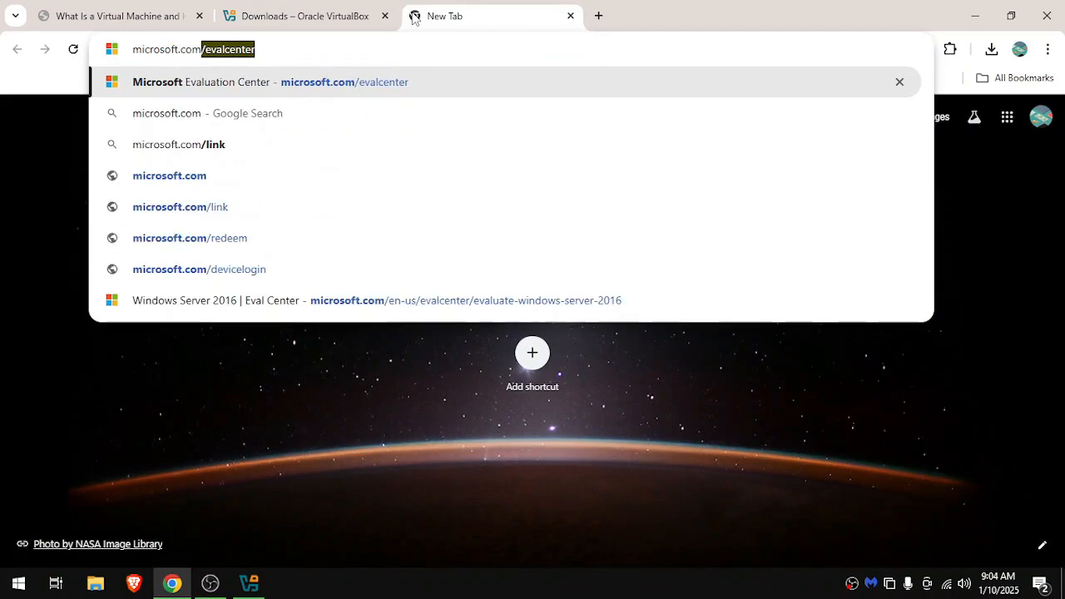
text(/eval)
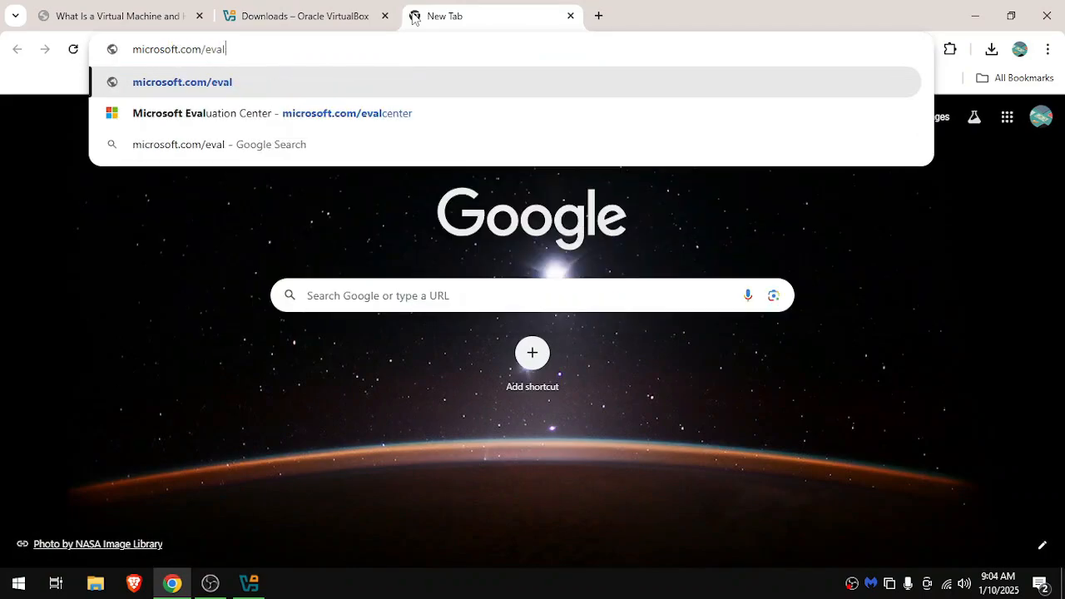
text(center)
key(Return)
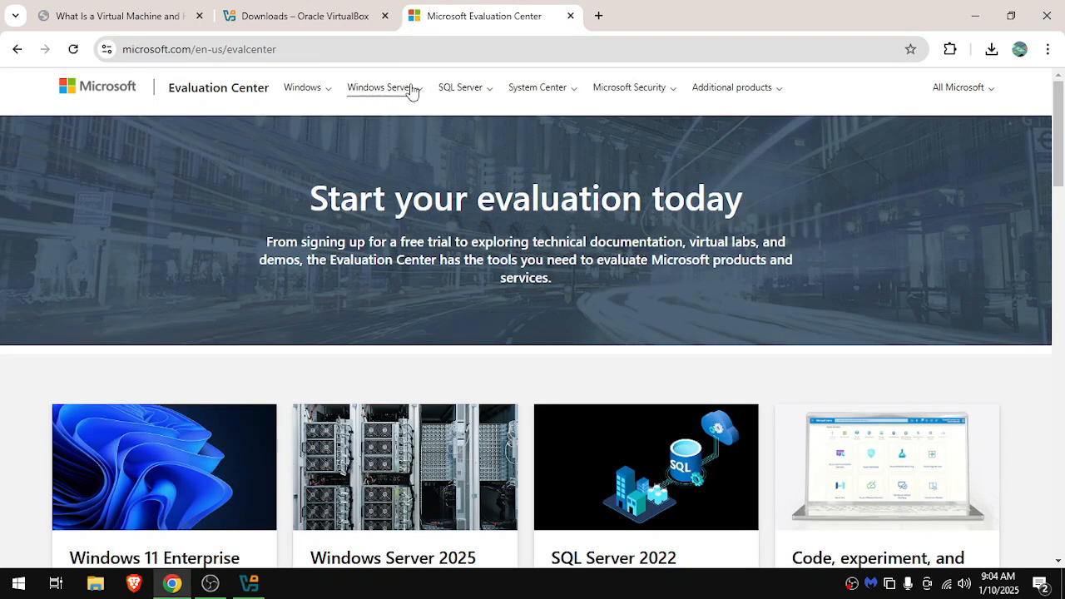
Go to the Windows Server 2016 evaluation page and open the registration page for downloading its ISO.
click(389, 89)
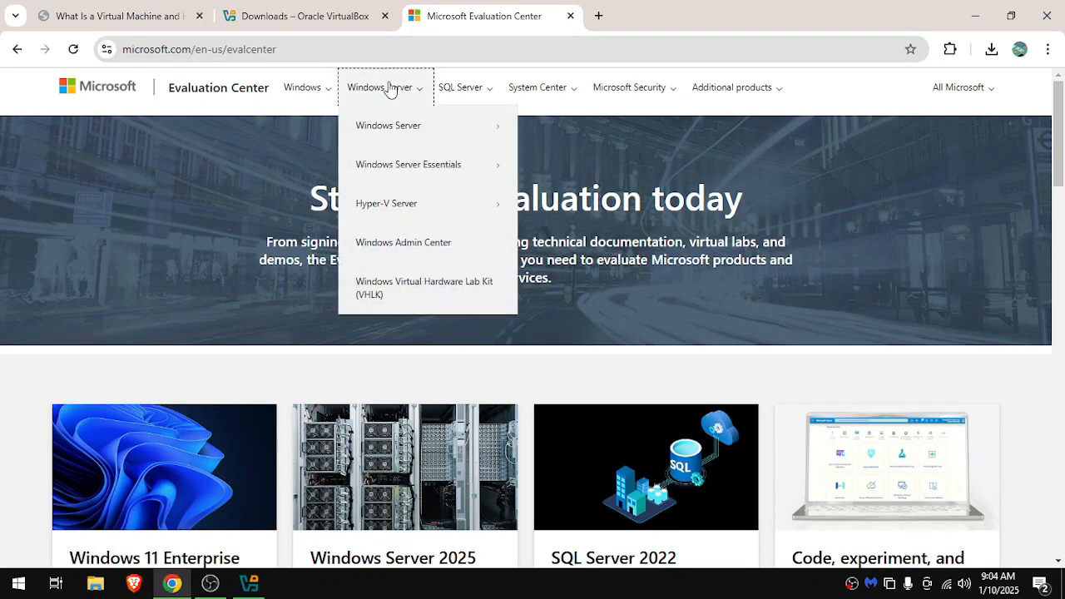
click(399, 125)
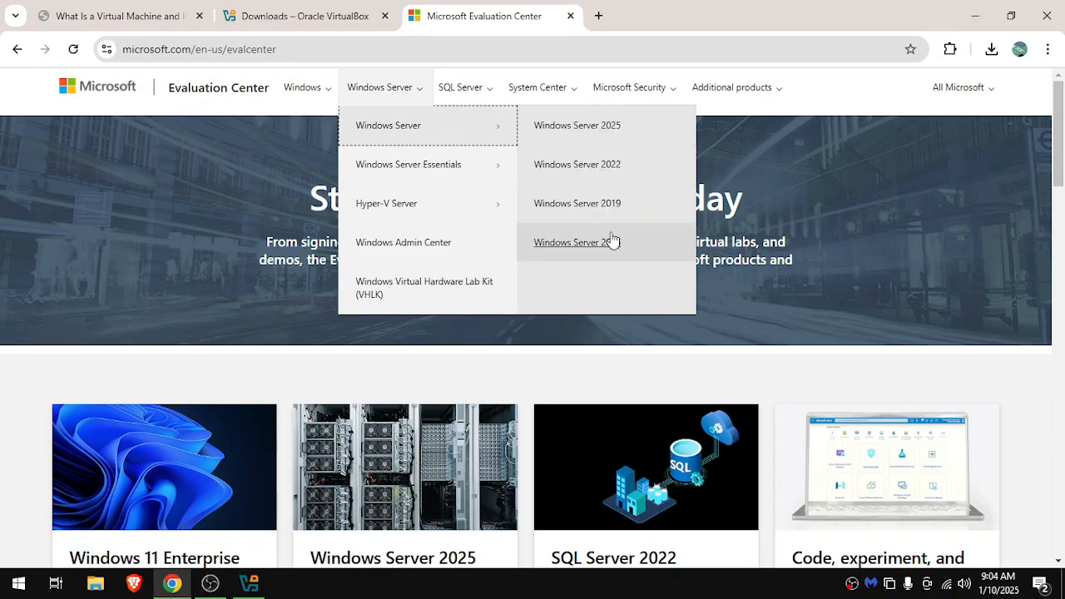
click(581, 243)
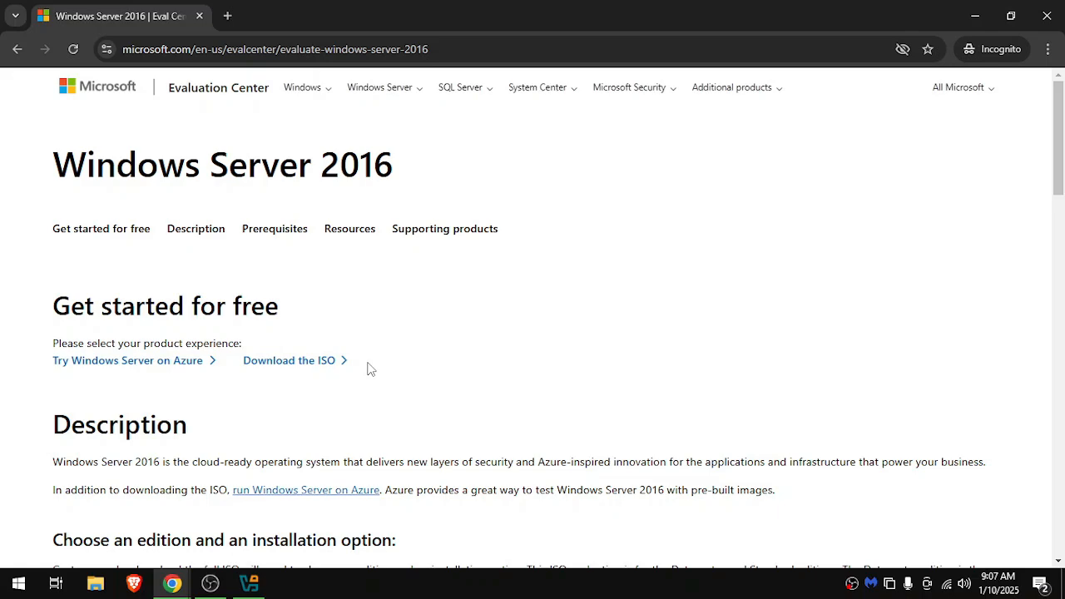
drag(242, 361, 337, 362)
click(350, 372)
click(310, 369)
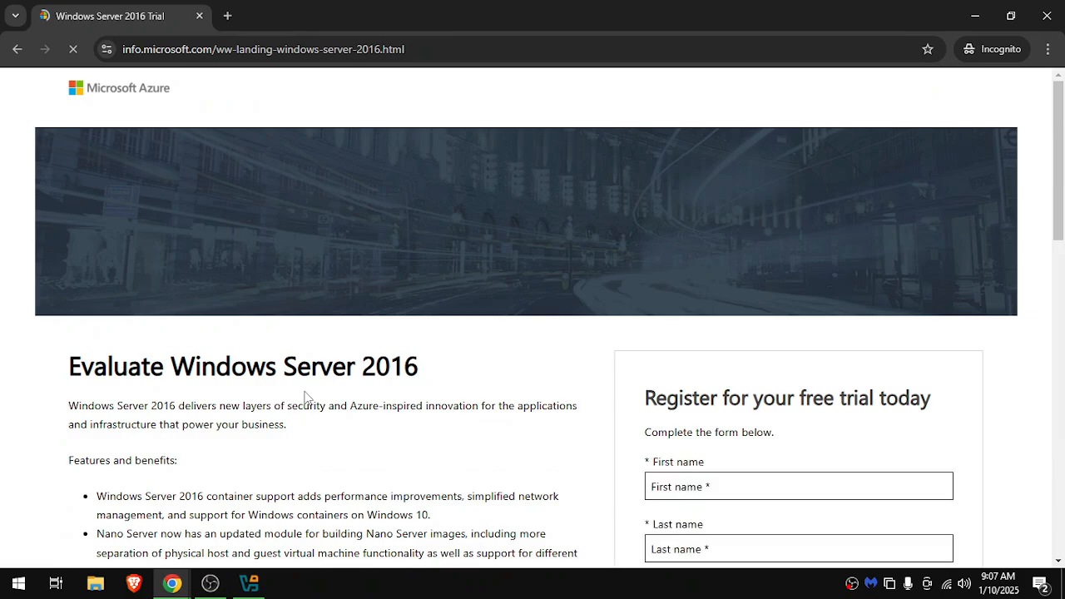
Examine the required fields of the Windows Server 2016 free trial registration form.
scroll(392, 391, down, 3)
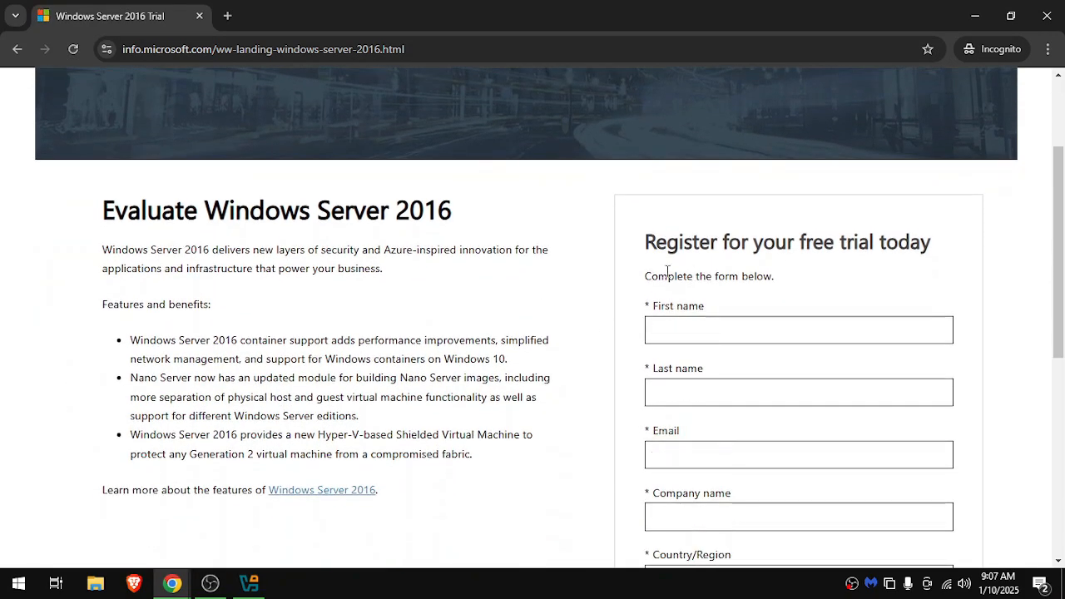
scroll(743, 233, down, 2)
scroll(755, 353, down, 3)
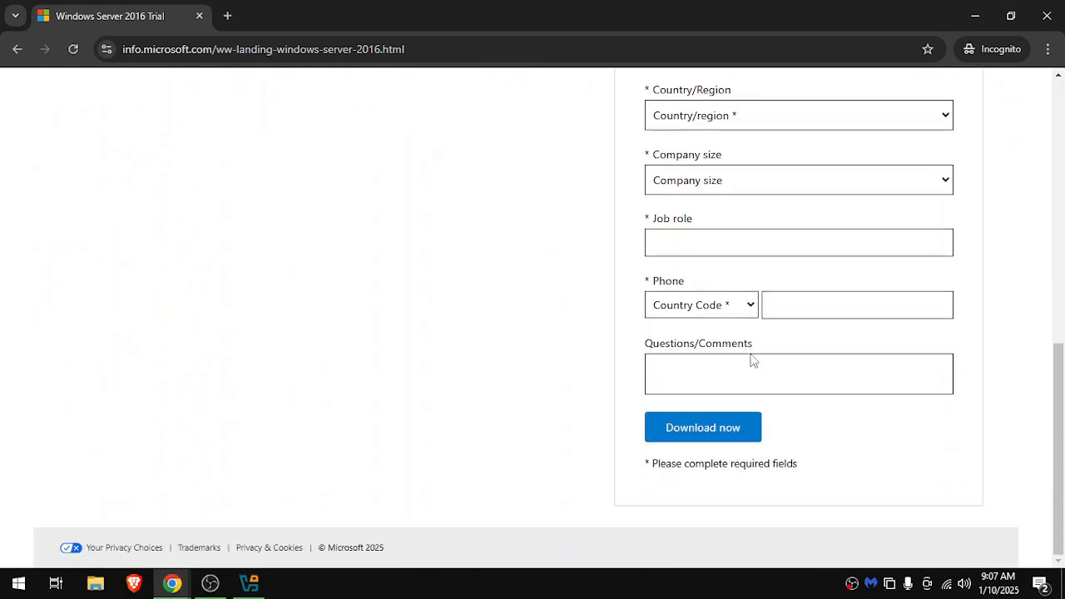
scroll(764, 370, up, 8)
scroll(780, 407, down, 8)
scroll(785, 445, up, 8)
scroll(784, 450, down, 4)
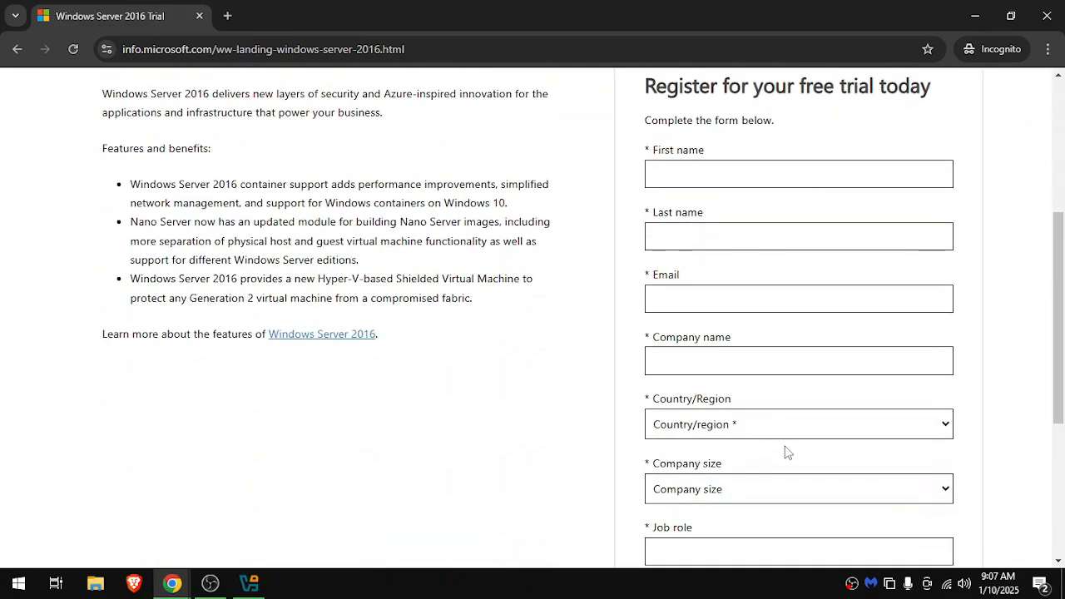
Fill in the registrant's first name, last name and email, and enter "test company" as the company name.
scroll(690, 88, down, 1)
click(686, 84)
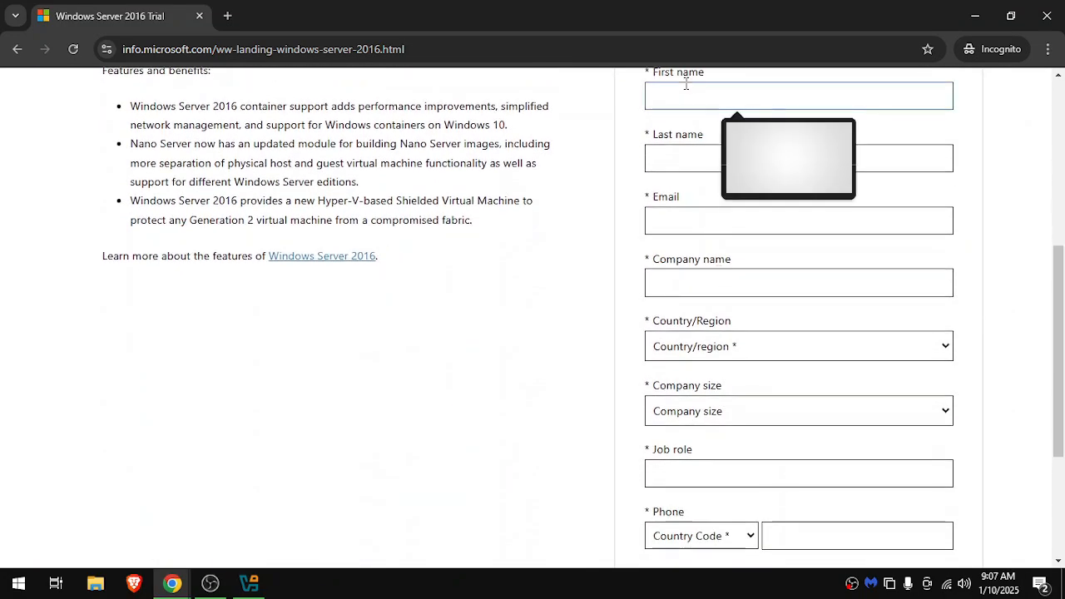
text(test)
key(Tab)
text(t)
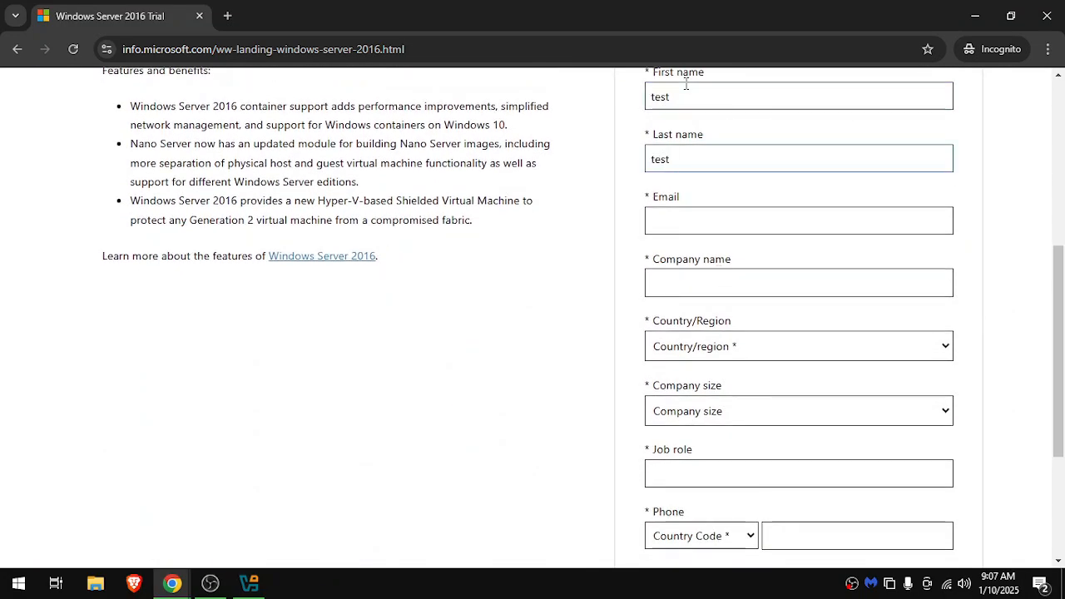
key(Tab)
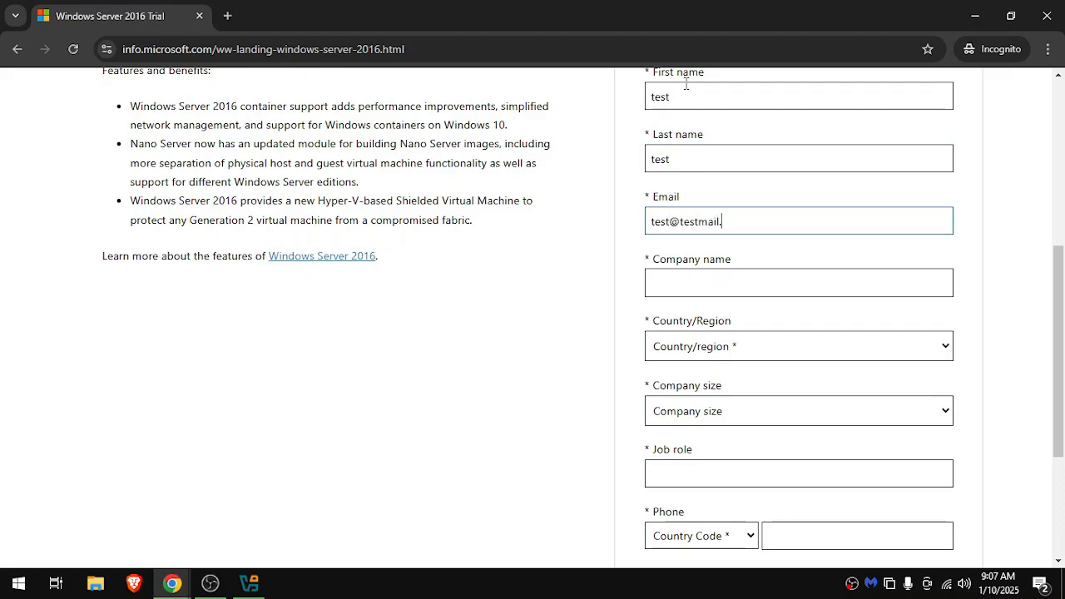
key(Tab)
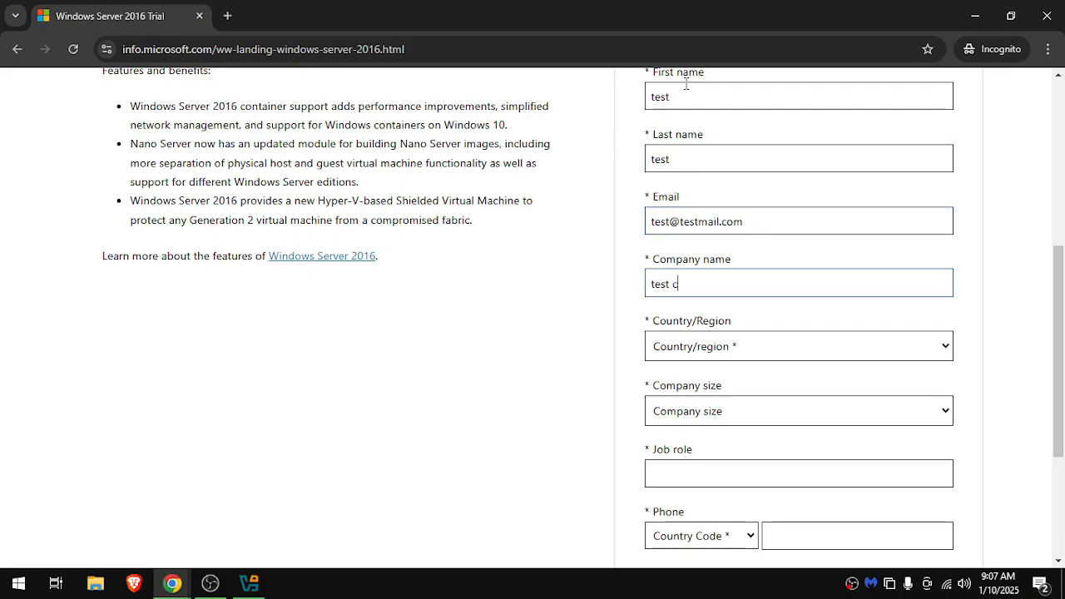
text(test company)
key(Tab)
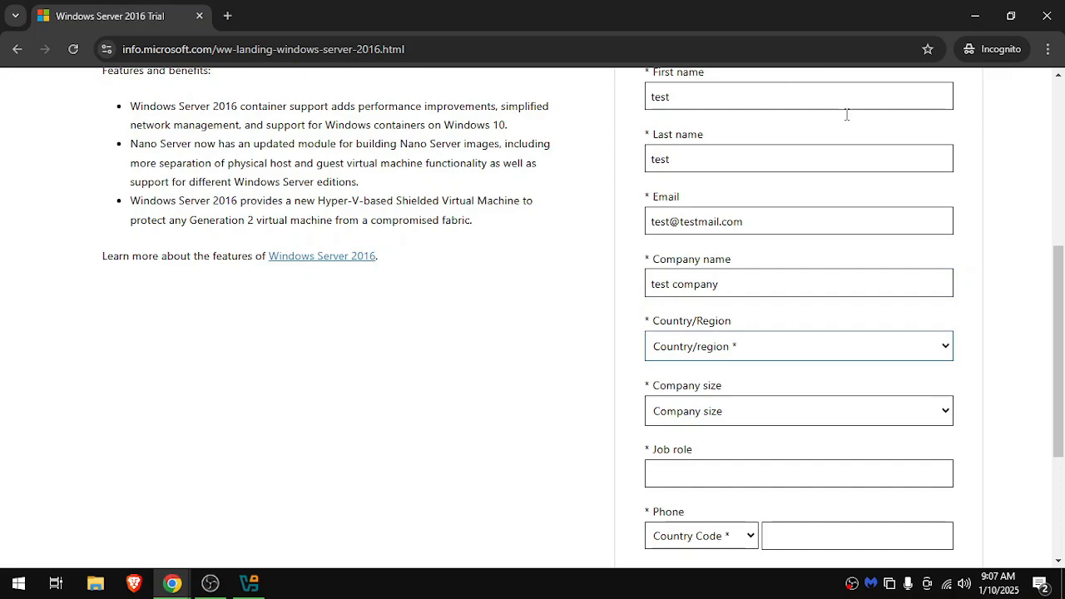
Set the country/region to United States and the company size to 5-9 in the registration form.
click(743, 354)
key(u)
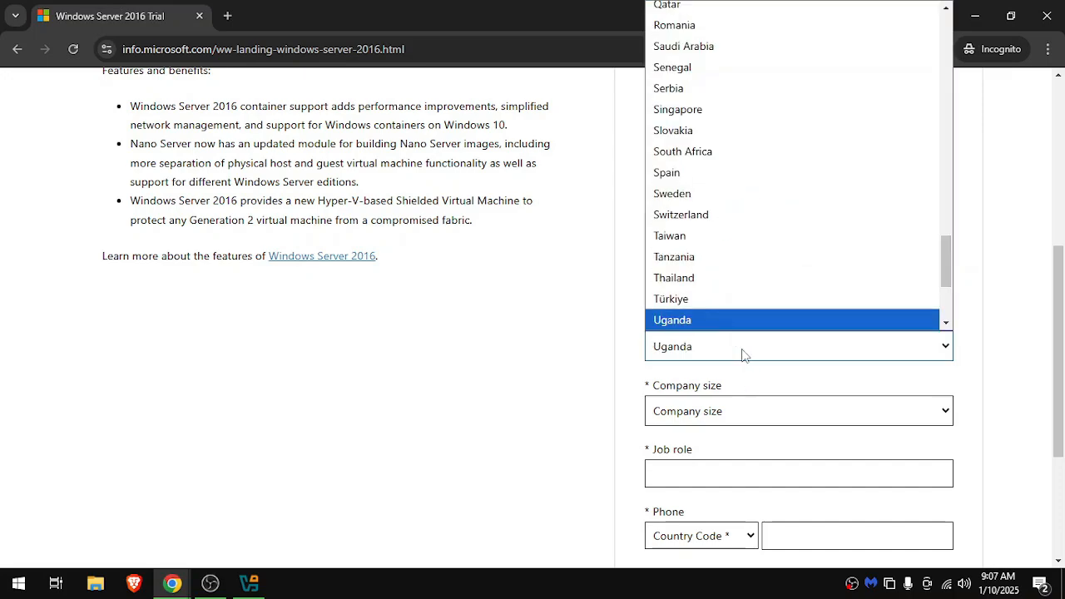
key(n)
scroll(730, 324, down, 2)
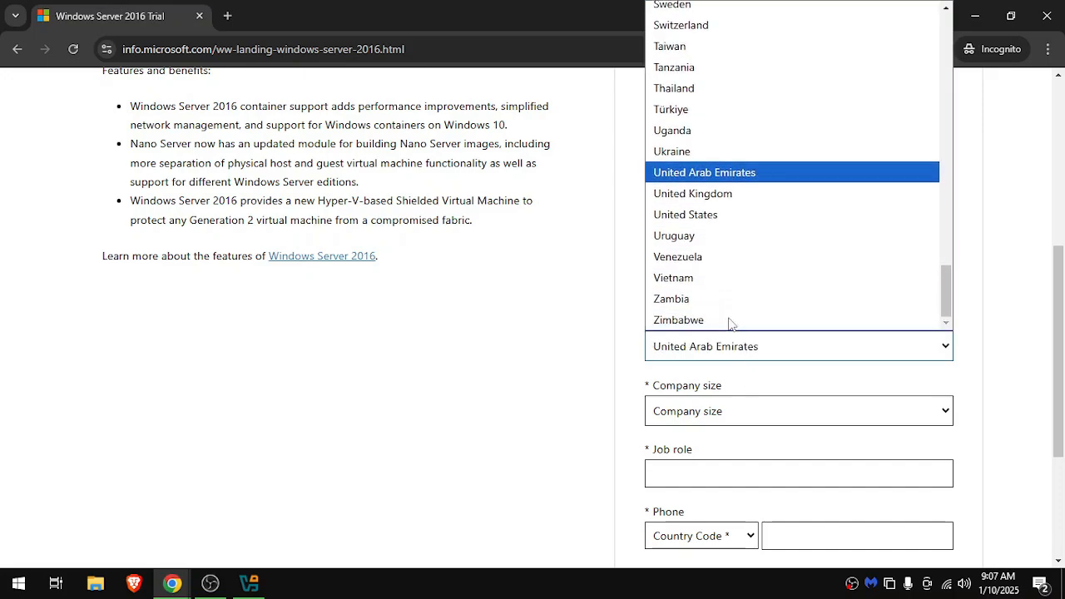
click(690, 217)
click(714, 416)
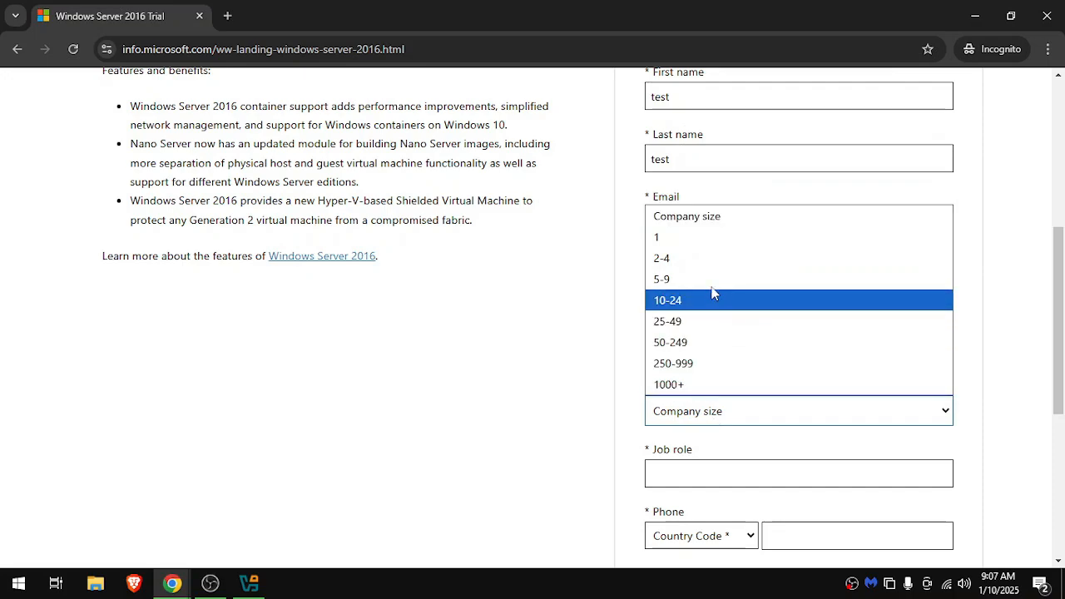
click(710, 278)
Enter "test admin" as the job role and a phone number with the United States (+1) code, and submit the registration.
click(696, 468)
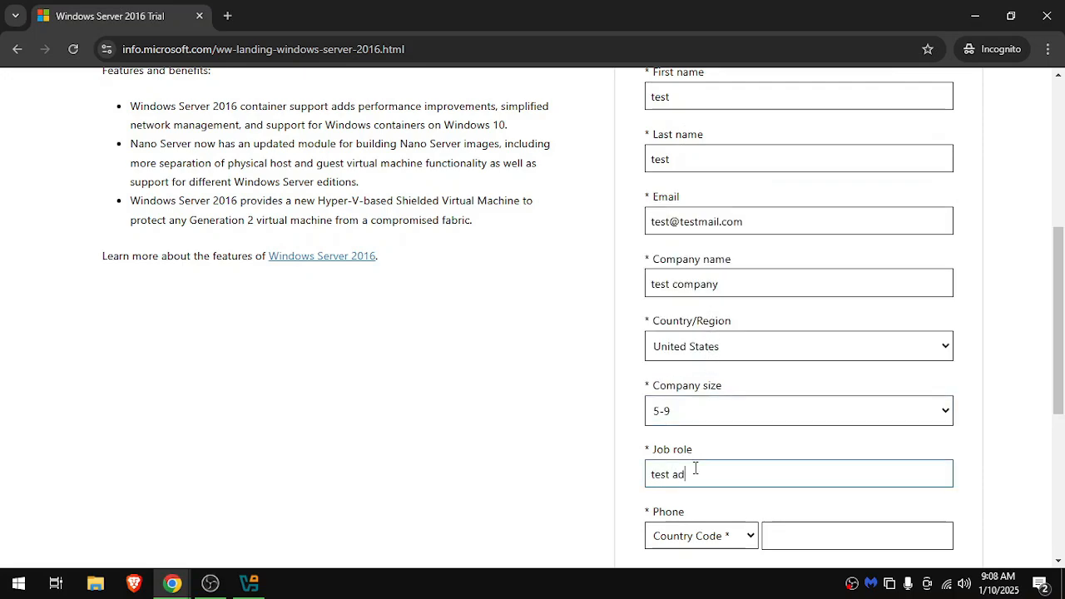
click(708, 542)
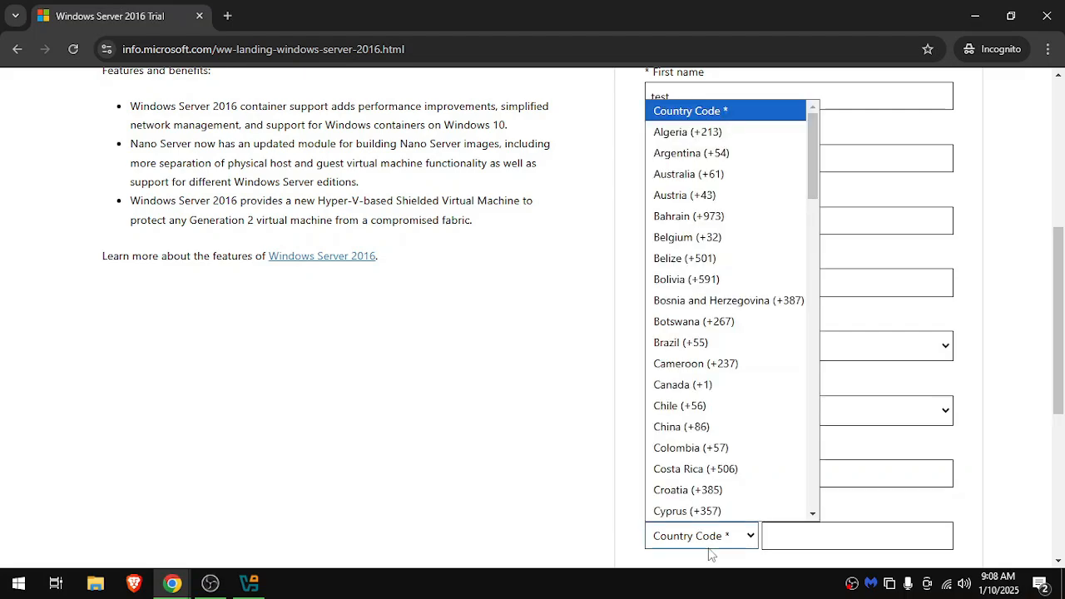
scroll(713, 442, down, 12)
scroll(710, 455, down, 6)
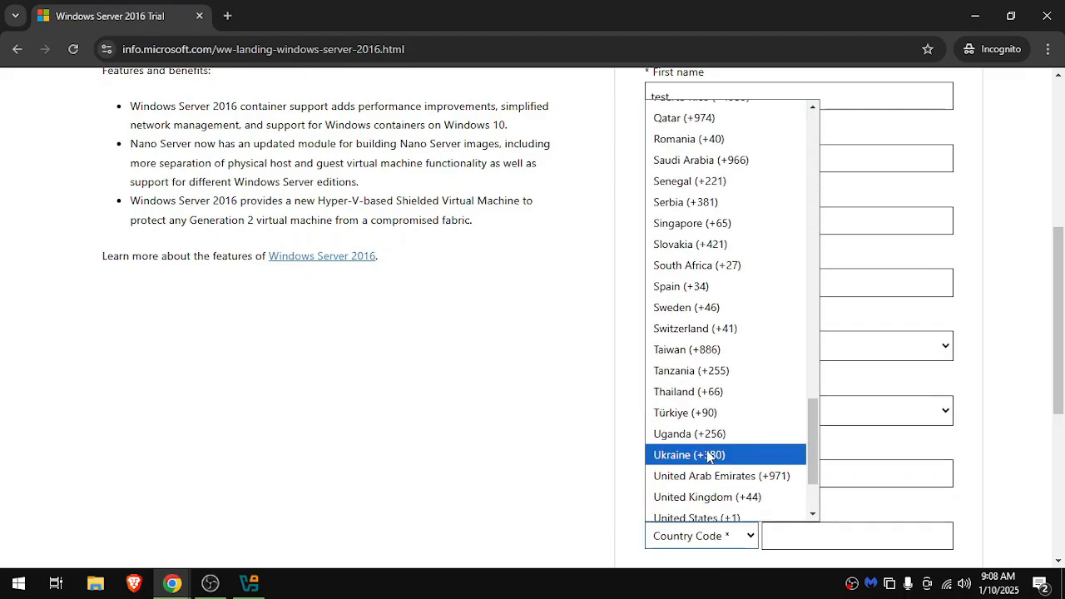
click(662, 508)
click(798, 538)
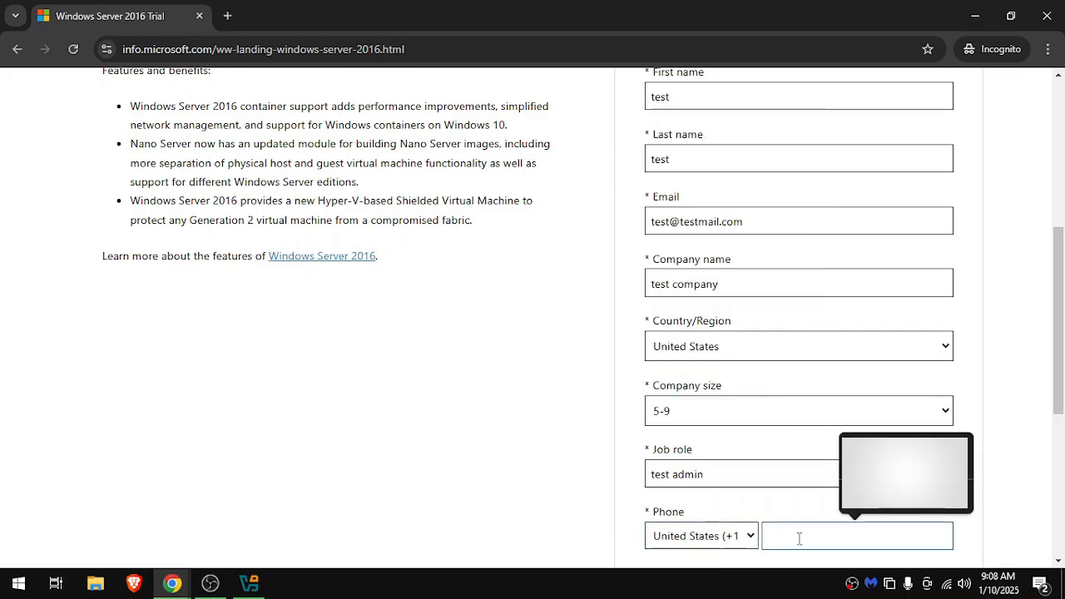
text(12233434)
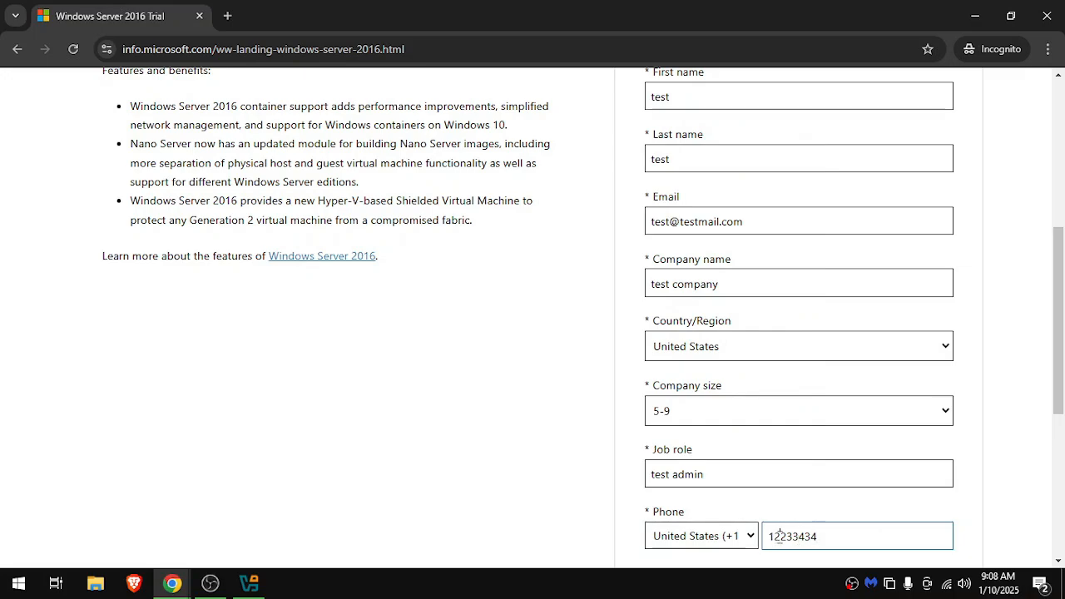
key(BackSpace)
text(8)
scroll(915, 524, down, 5)
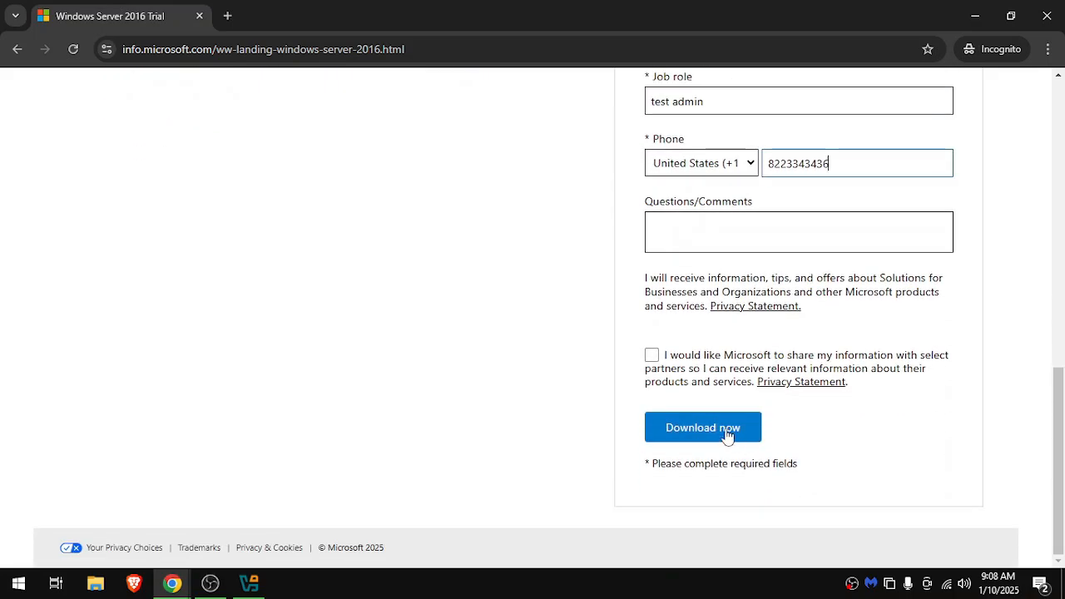
click(672, 432)
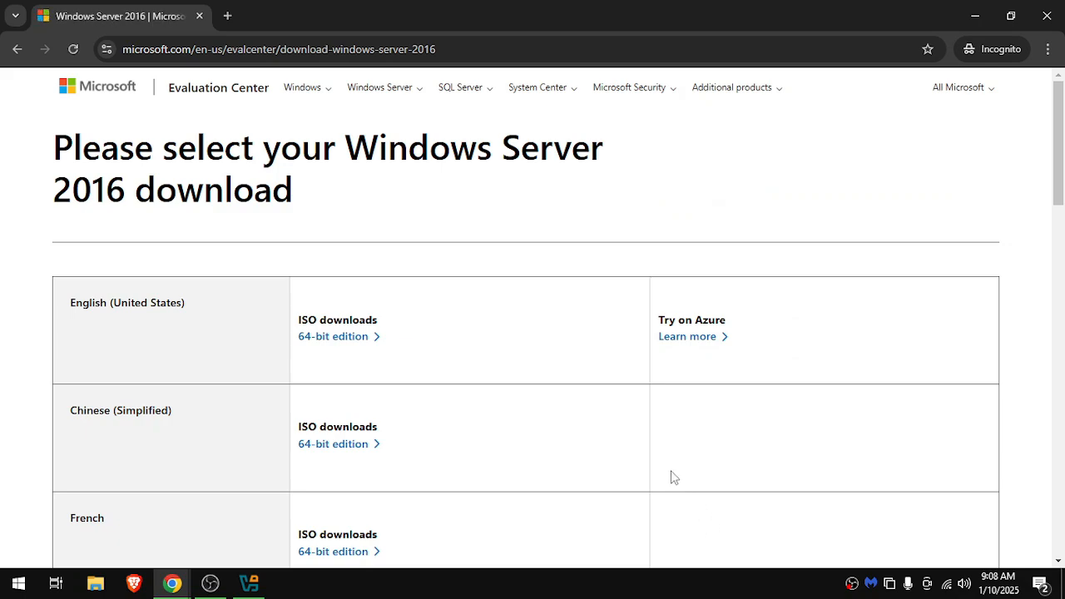
Request the English (United States) 64-bit Windows Server 2016 ISO download and cancel saving the file.
click(399, 338)
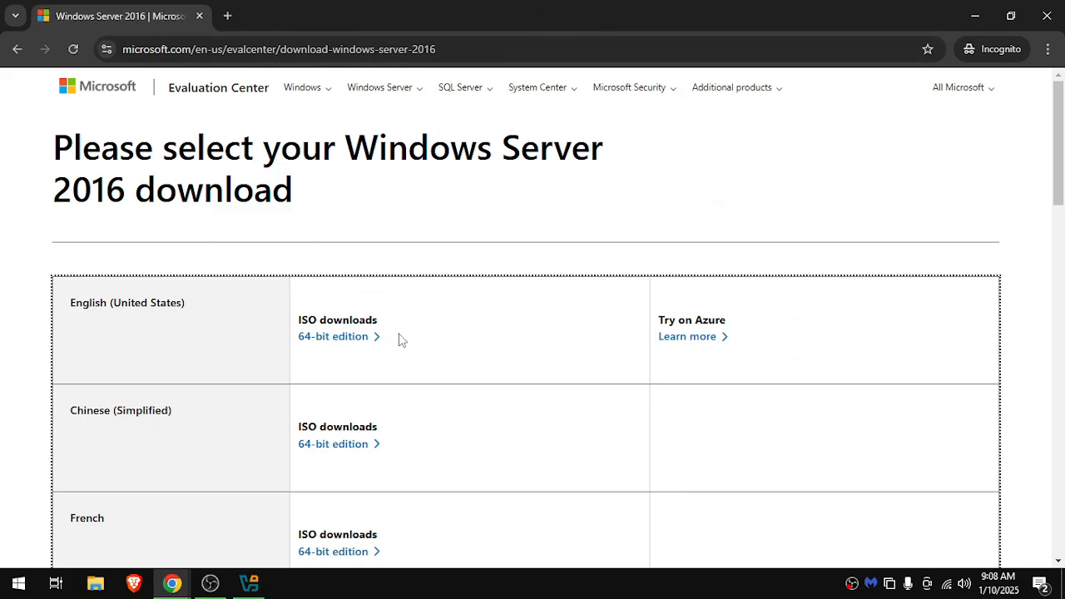
drag(399, 338, 298, 337)
click(418, 350)
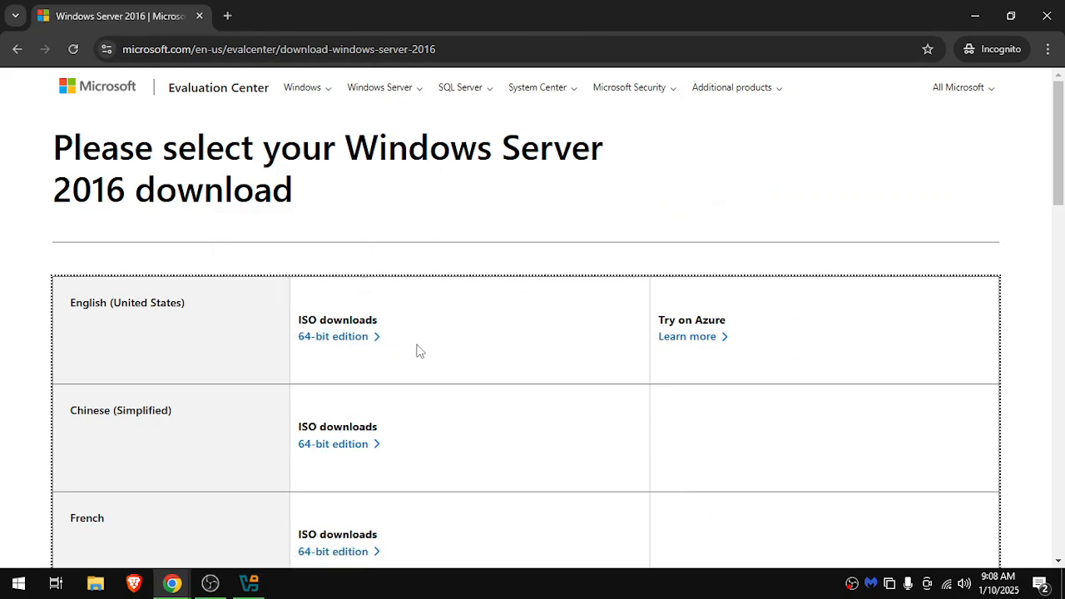
click(336, 348)
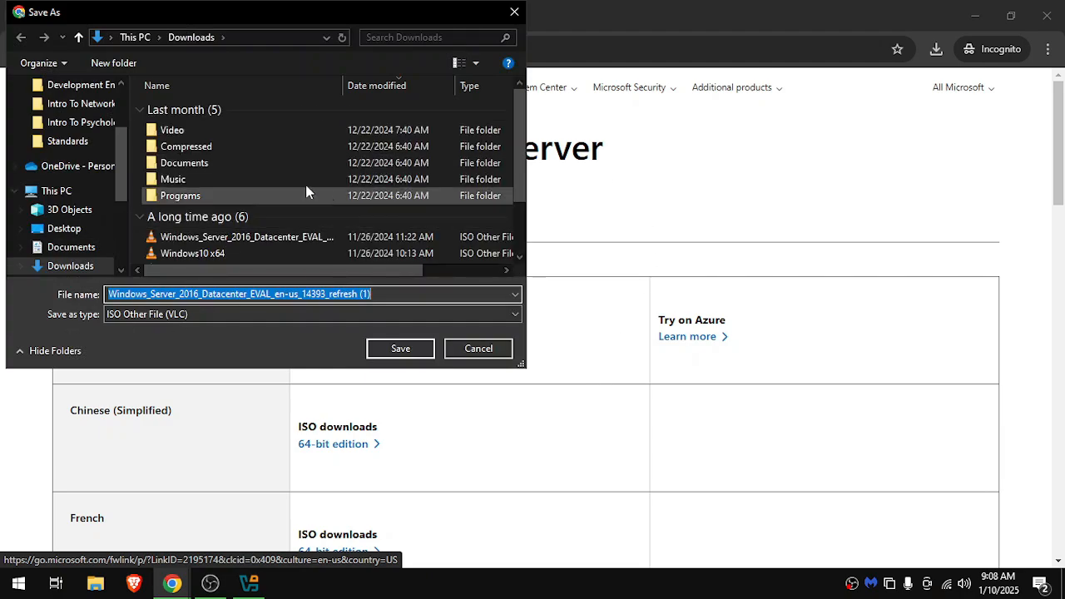
click(454, 353)
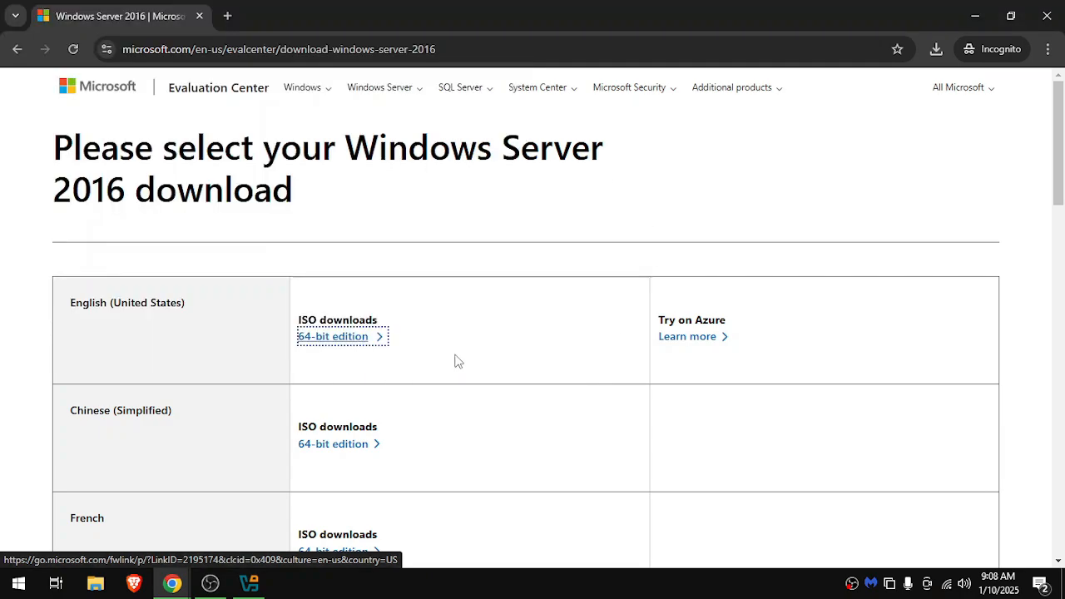
Close both Chrome windows and switch to Oracle VirtualBox Manager.
click(1049, 20)
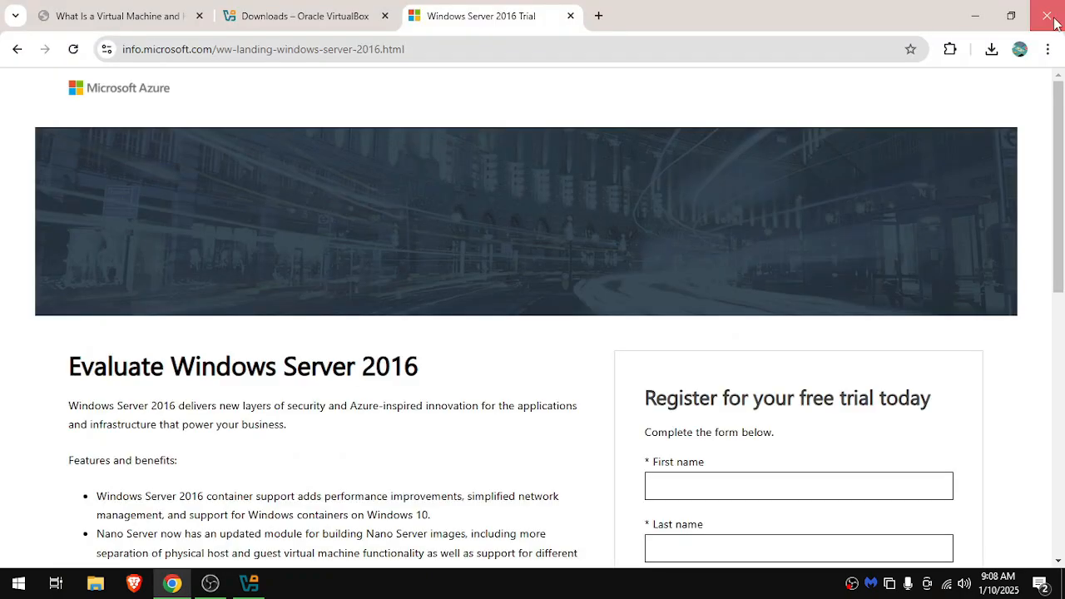
click(1047, 17)
click(249, 583)
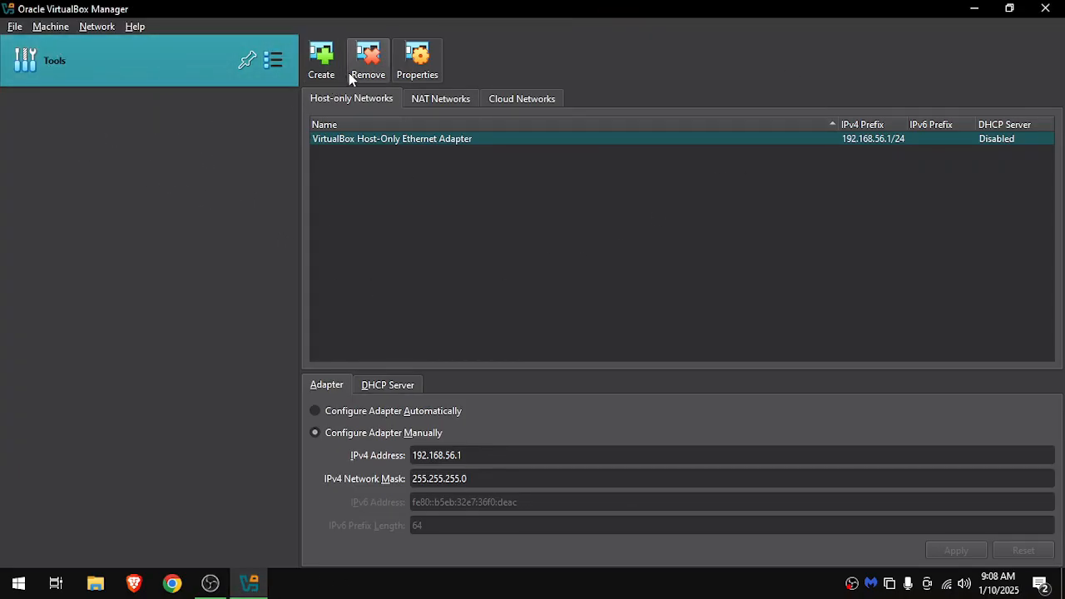
Start creating a new virtual machine and name it ServerPC.
click(38, 27)
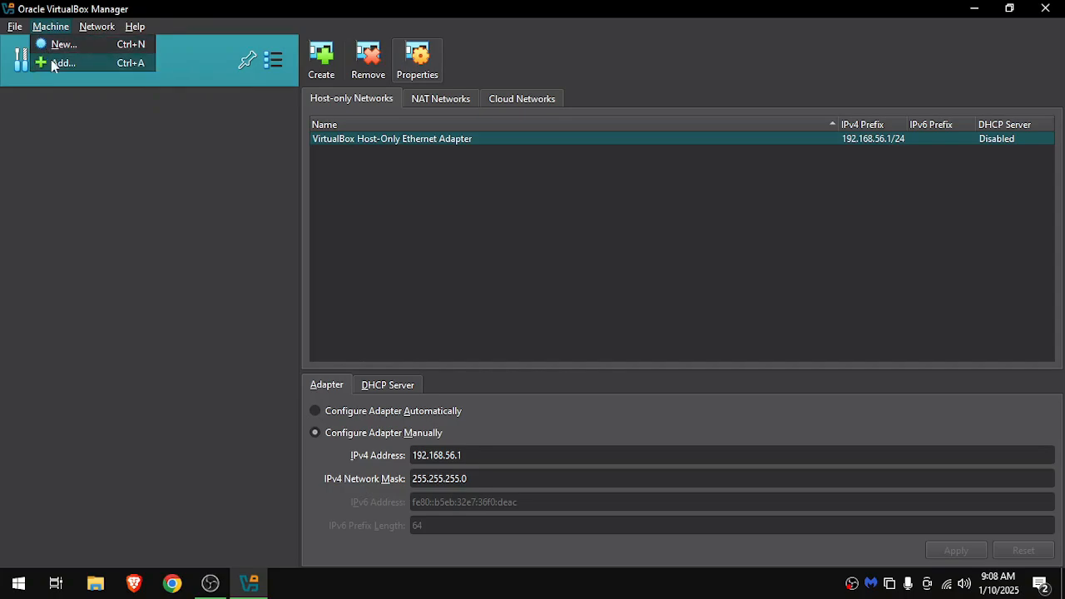
click(60, 44)
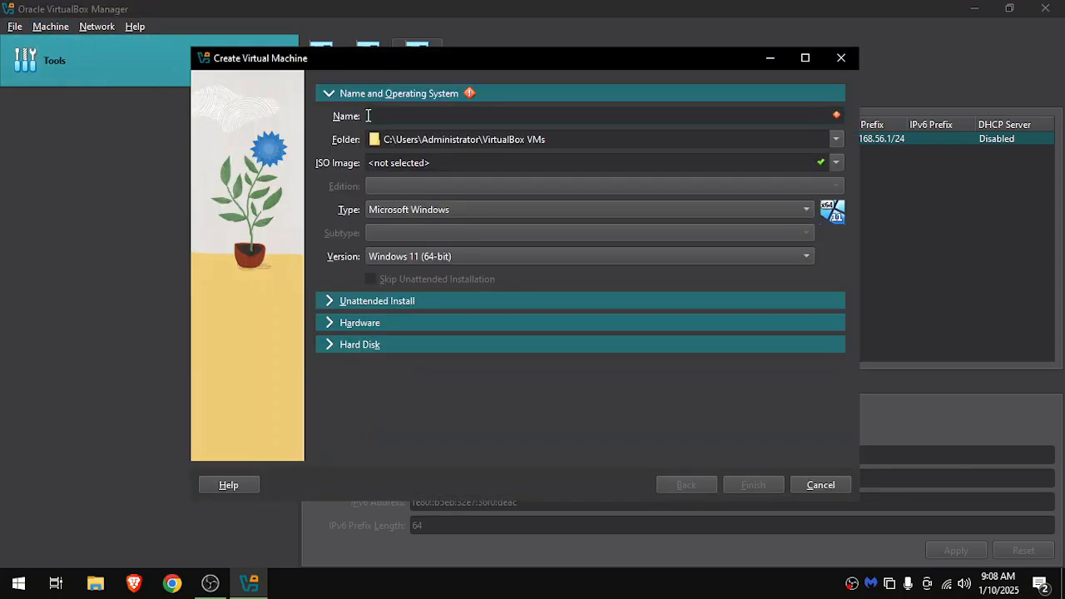
text(Server PC)
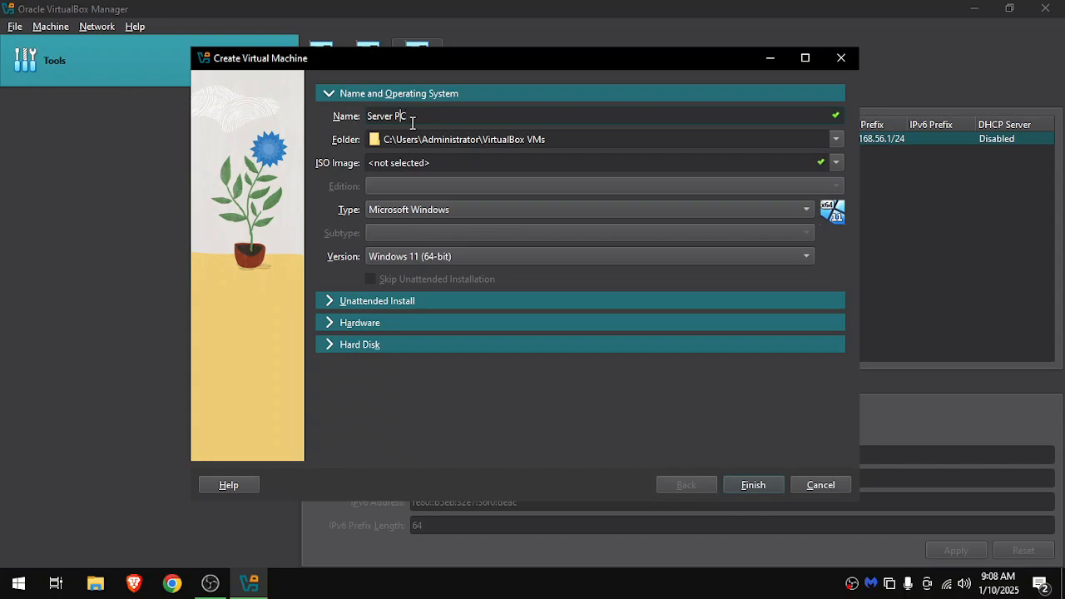
key(Left)
key(BackSpace)
Keep Microsoft Windows as the virtual machine's type and set its version to Other Windows (64-bit).
click(682, 162)
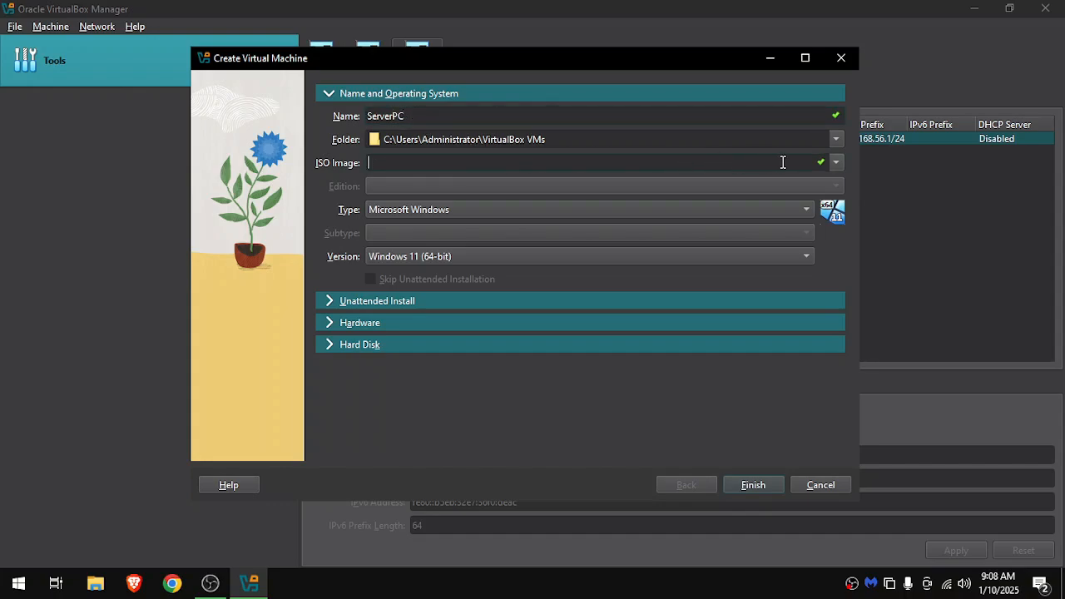
click(402, 209)
click(403, 210)
click(394, 255)
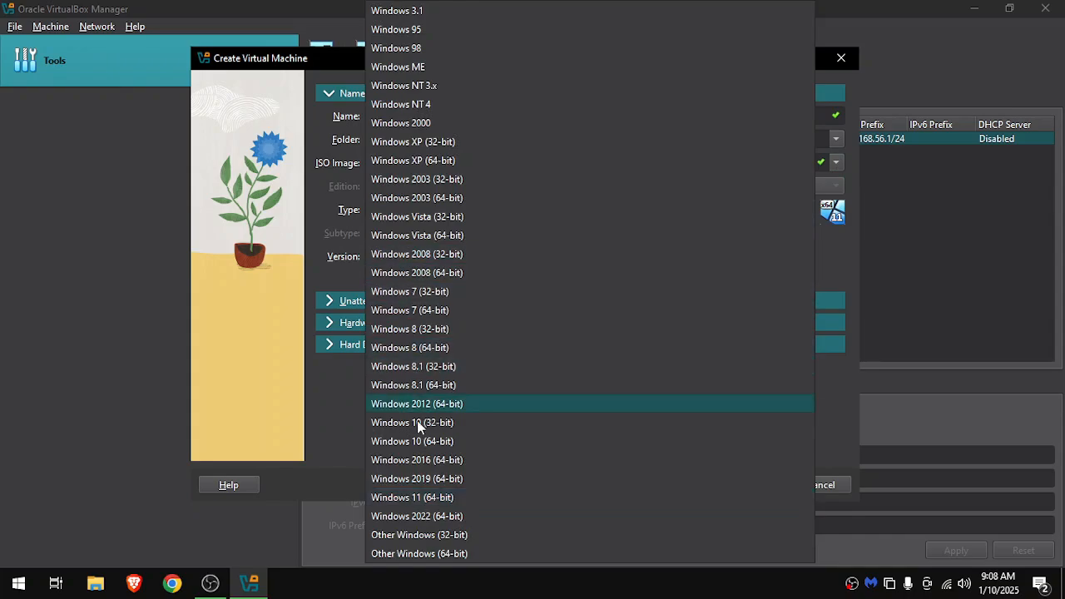
click(413, 556)
Set the new virtual machine's base memory to 2048 MB in the hardware options.
click(331, 303)
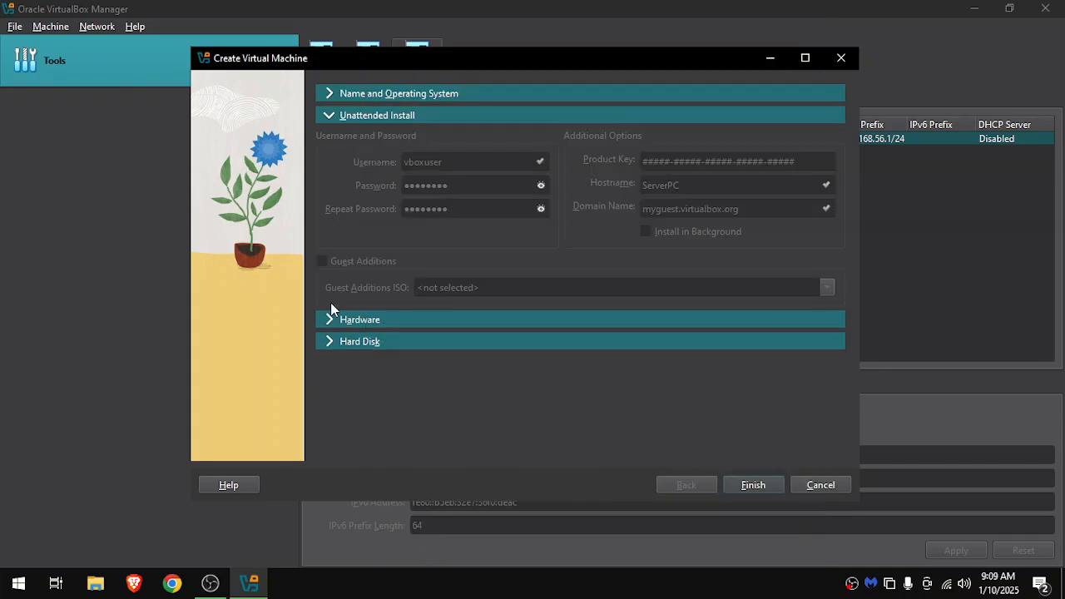
click(332, 317)
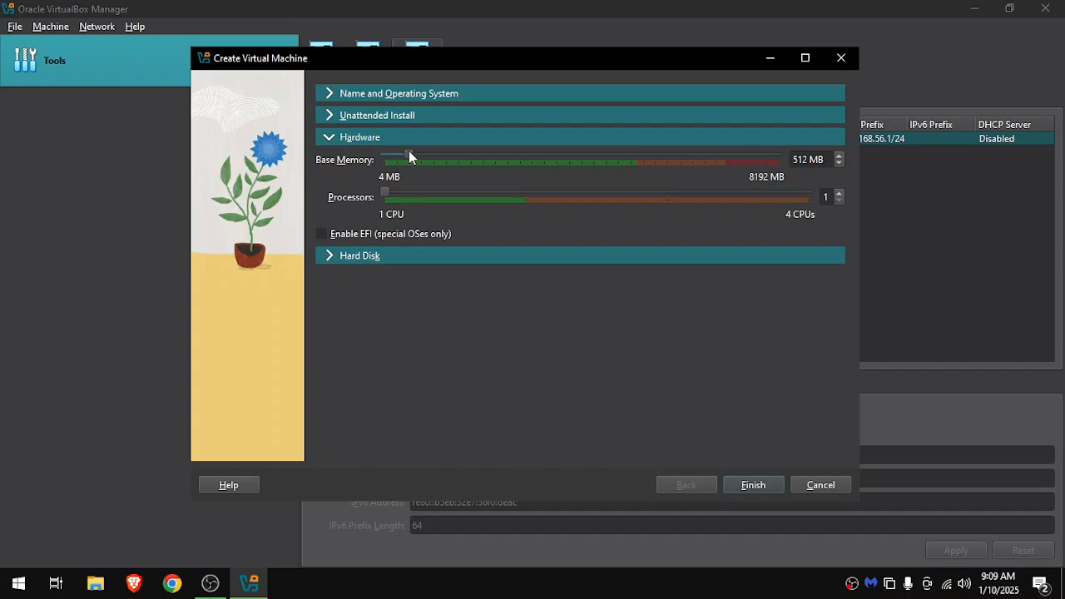
drag(424, 152, 486, 156)
Set the virtual hard disk to 80 GB with the VHD (Virtual Hard Disk) type and finish creating the machine.
click(326, 259)
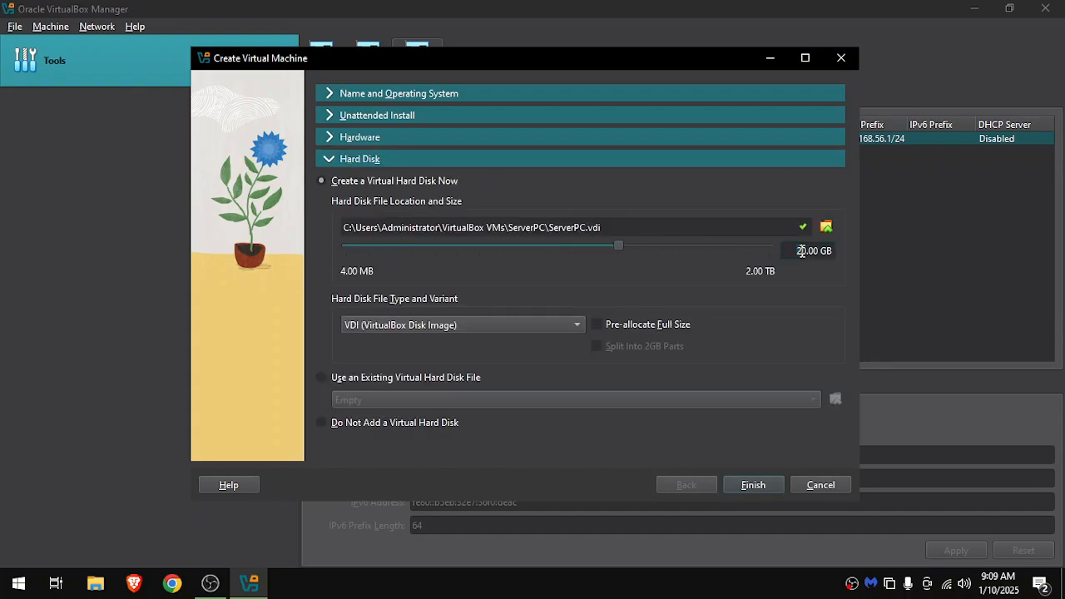
drag(804, 250, 800, 249)
text(8)
click(574, 328)
click(468, 344)
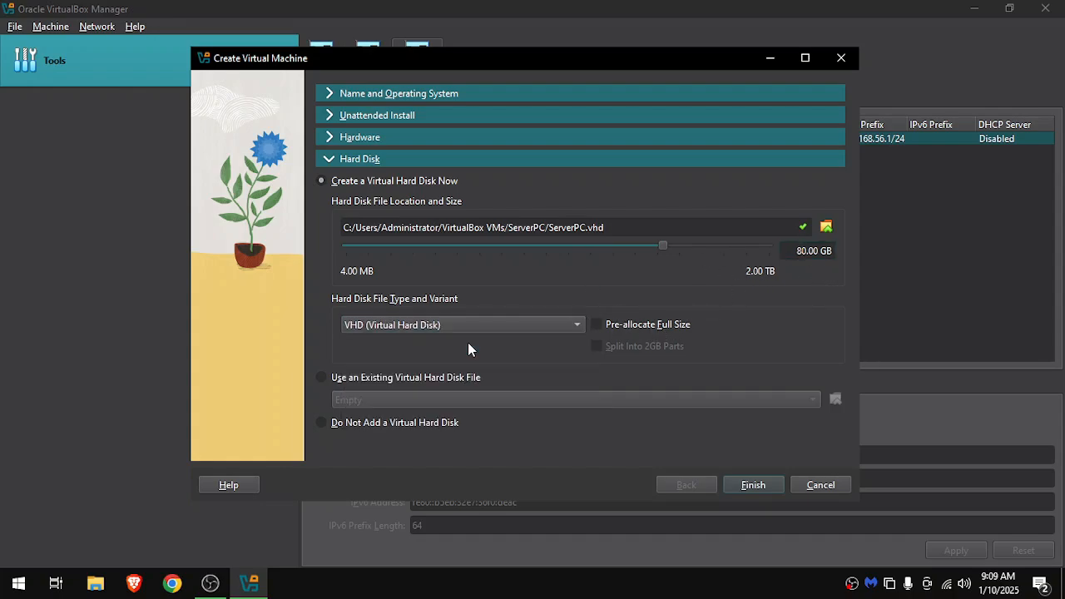
click(754, 486)
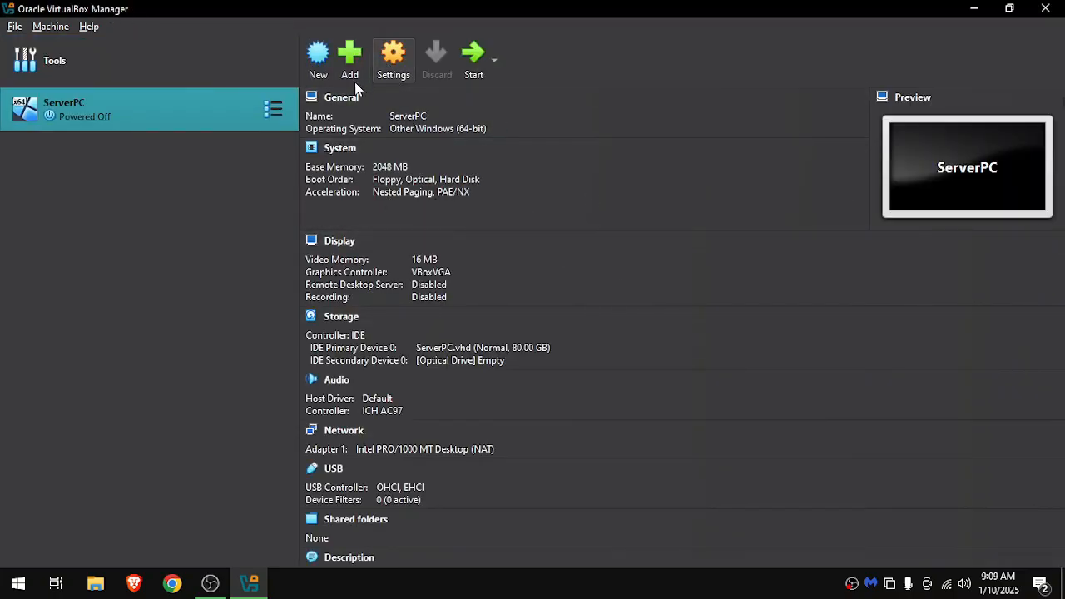
Attach the Windows_Server_2016_Datacenter_EVAL_en-us_14393_refresh ISO from Downloads to ServerPC's empty optical drive and save the settings.
click(393, 58)
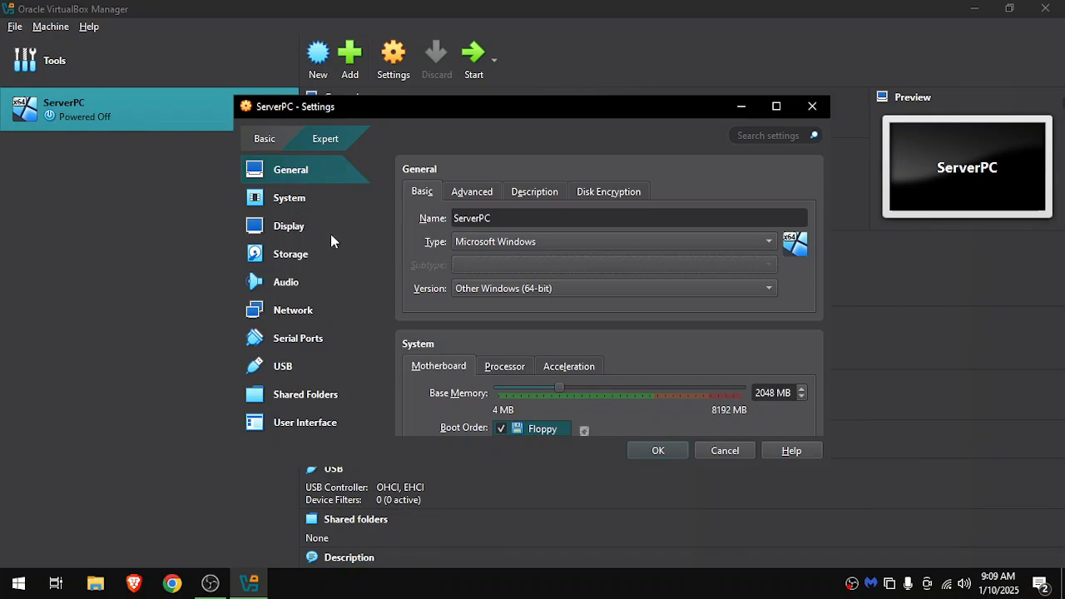
click(298, 260)
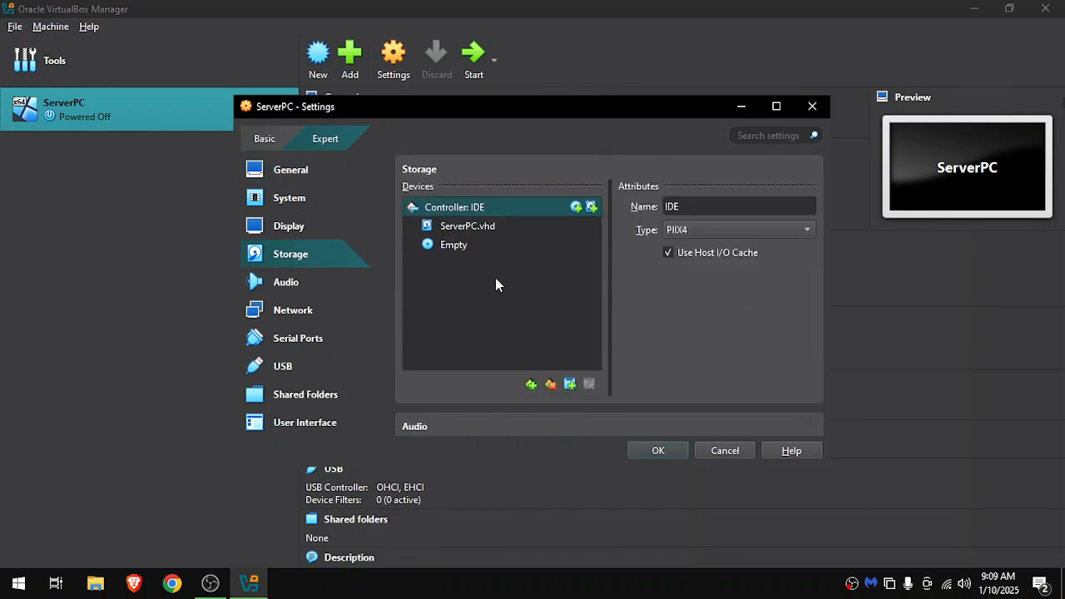
click(444, 246)
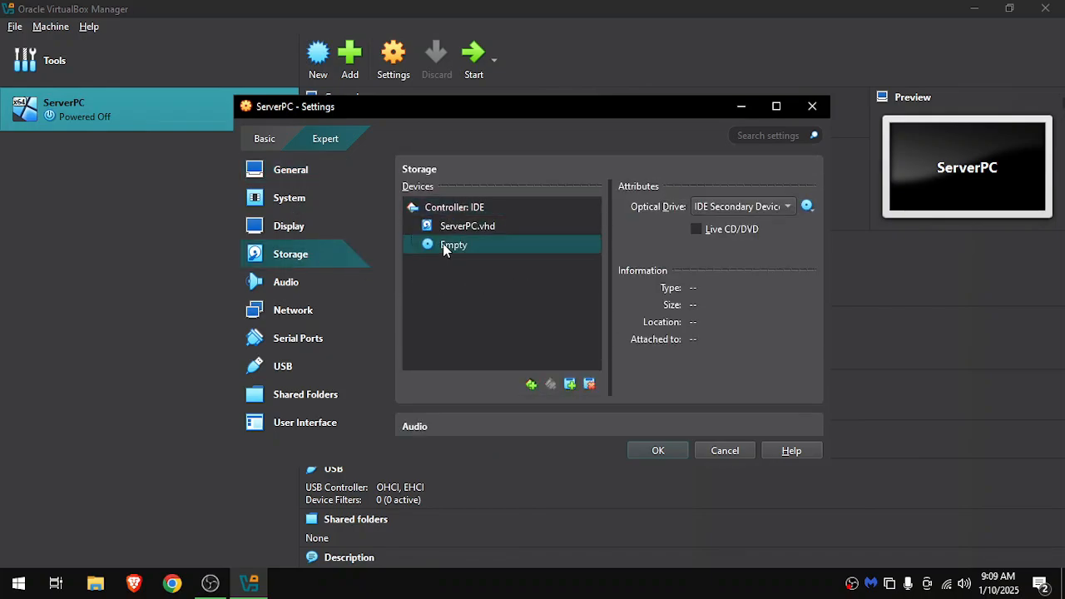
click(805, 208)
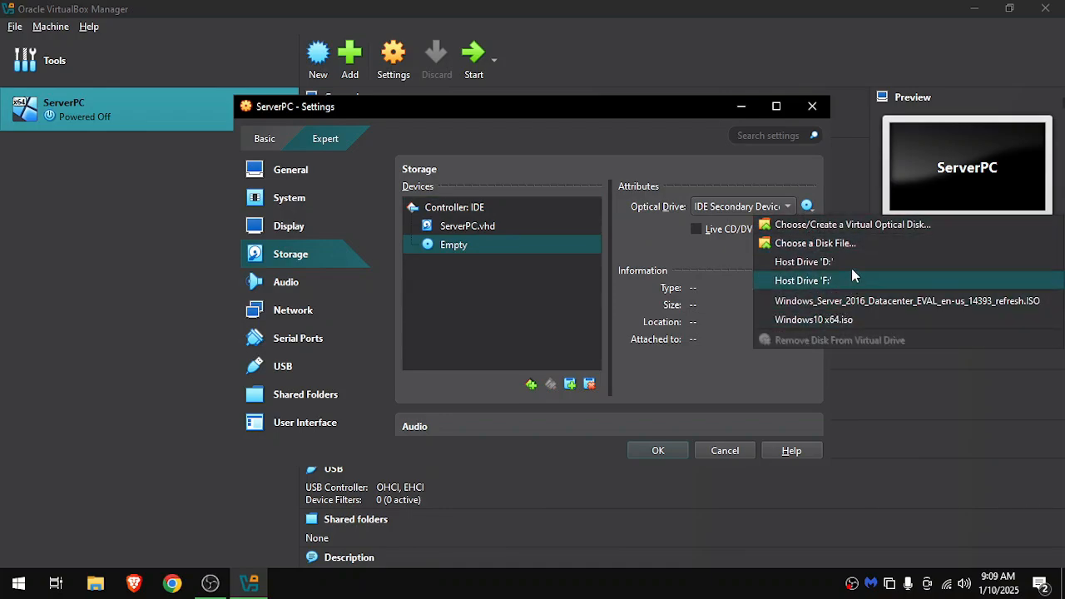
click(813, 245)
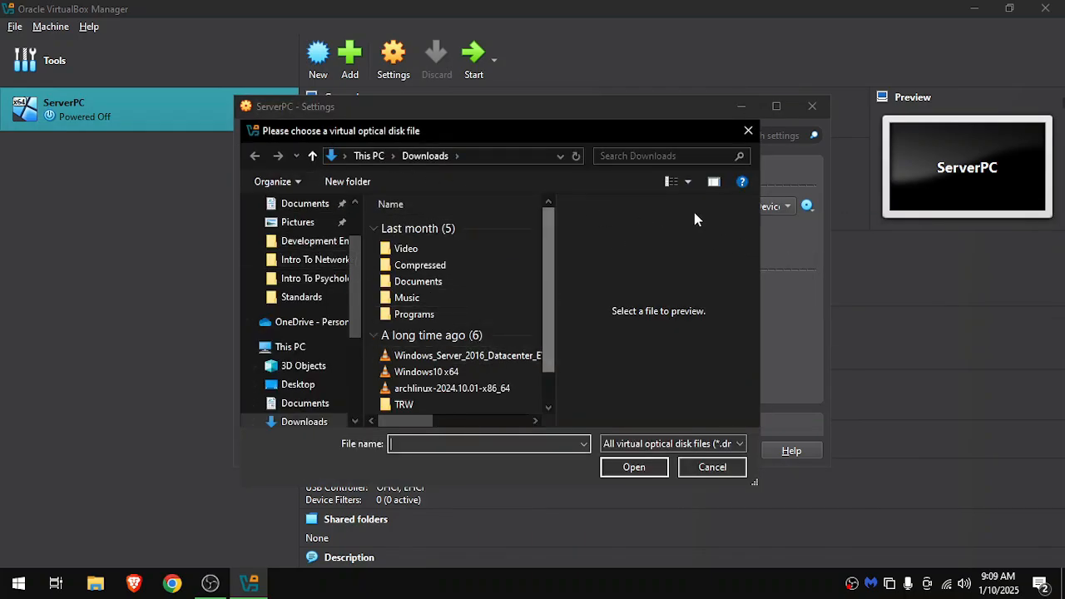
click(714, 183)
click(569, 356)
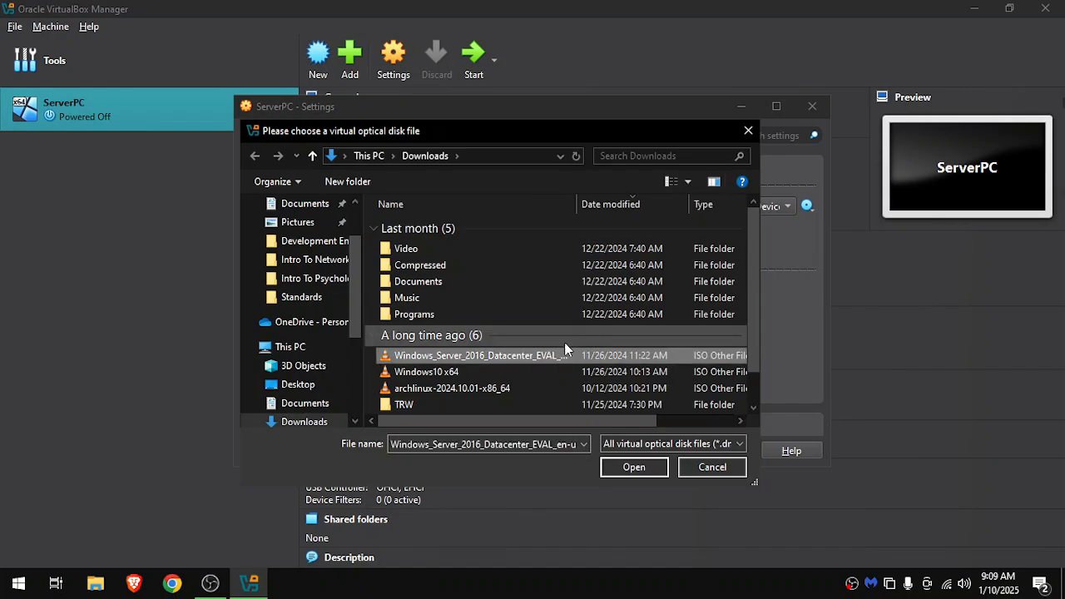
double_click(565, 359)
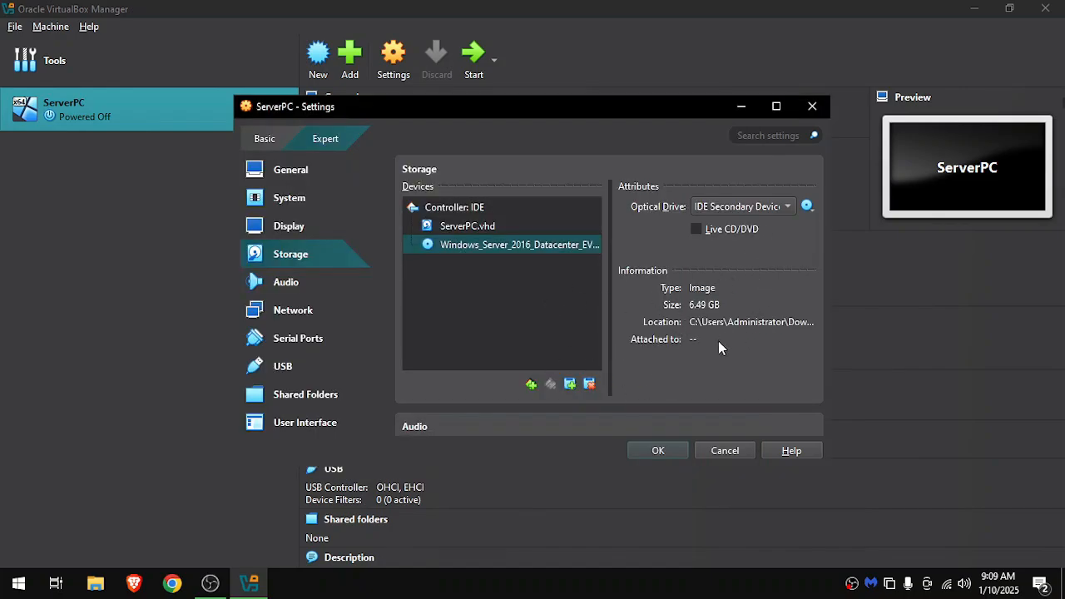
click(658, 451)
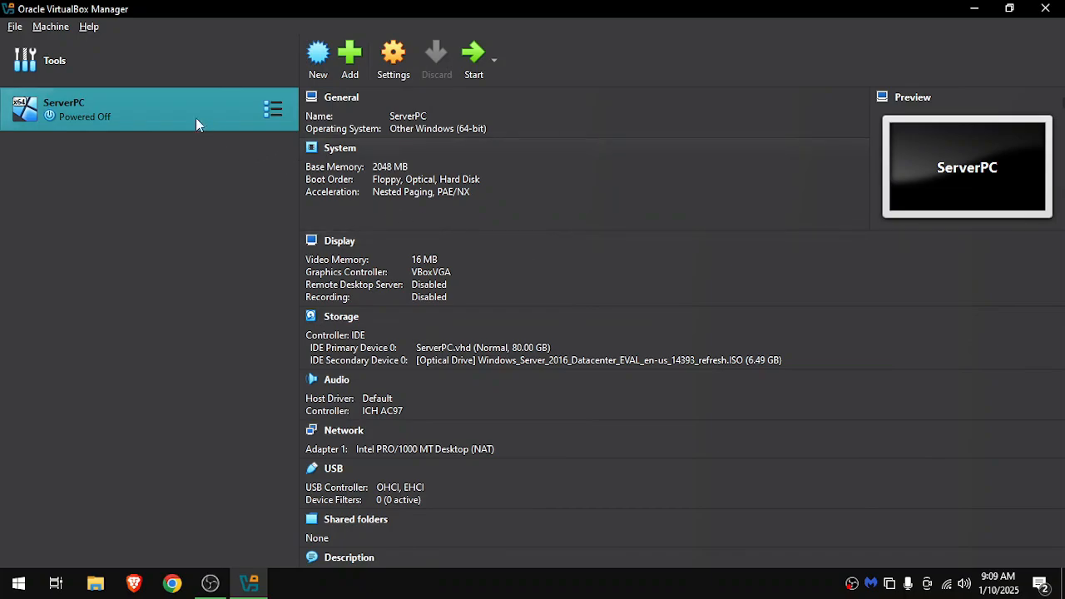
Create a new NAT network and name it HostNAT.
click(52, 58)
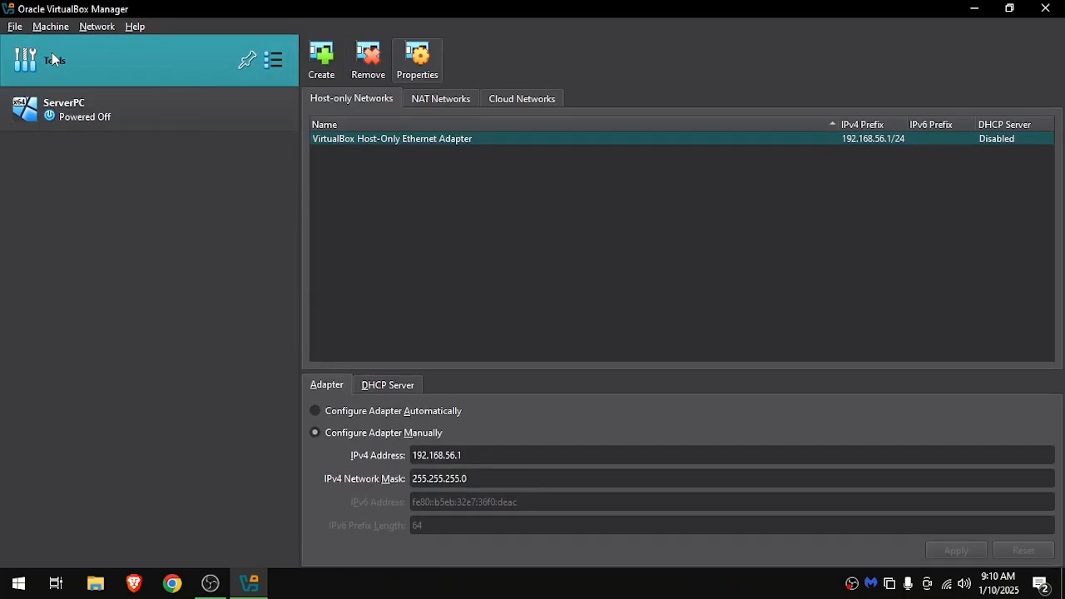
click(431, 100)
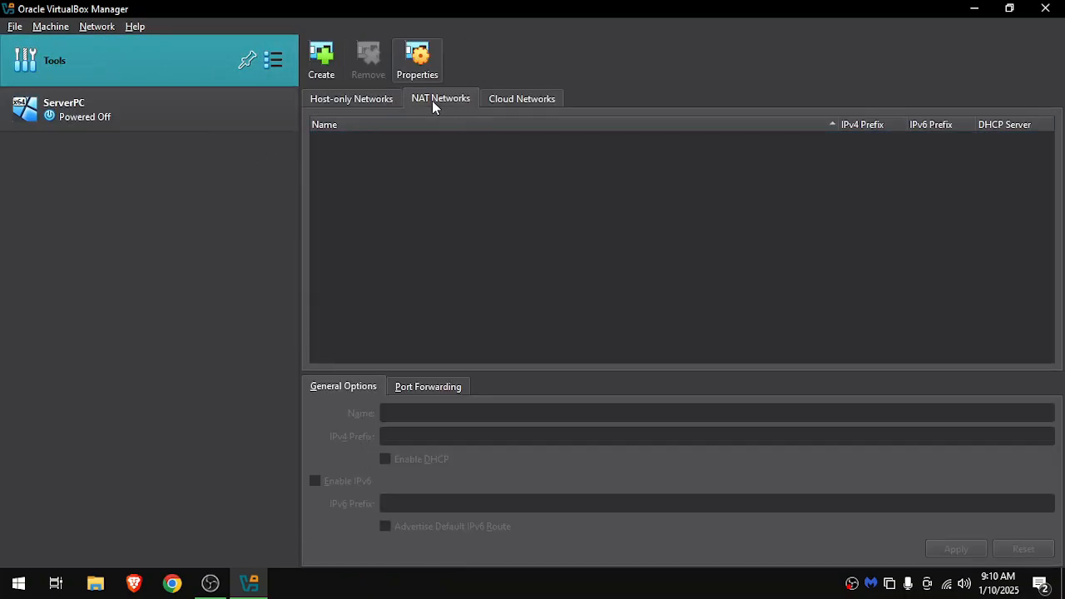
right_click(566, 293)
click(593, 297)
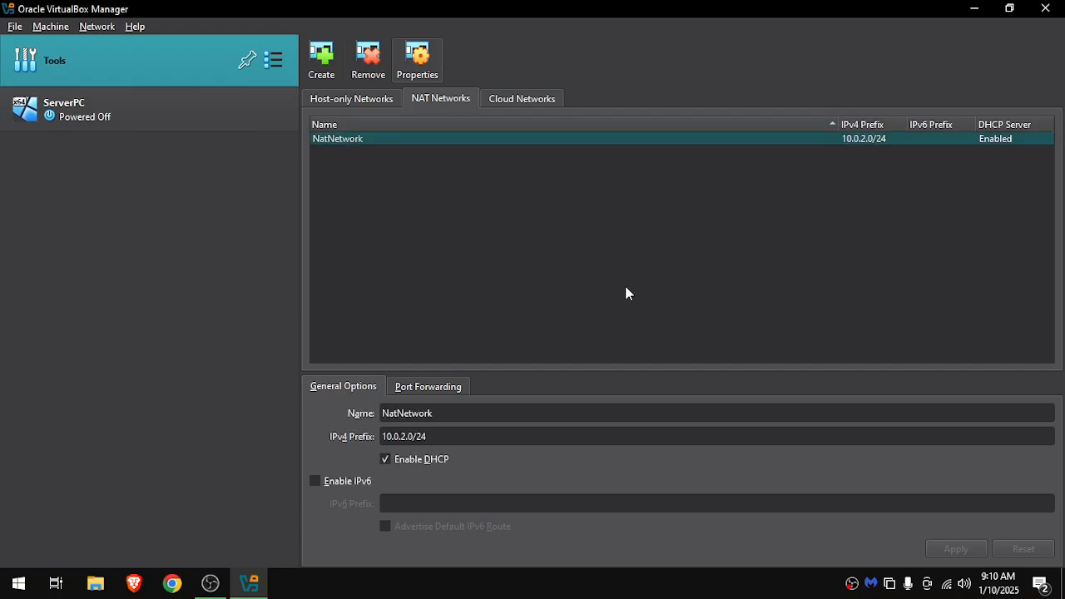
drag(468, 408, 349, 410)
text(Hos)
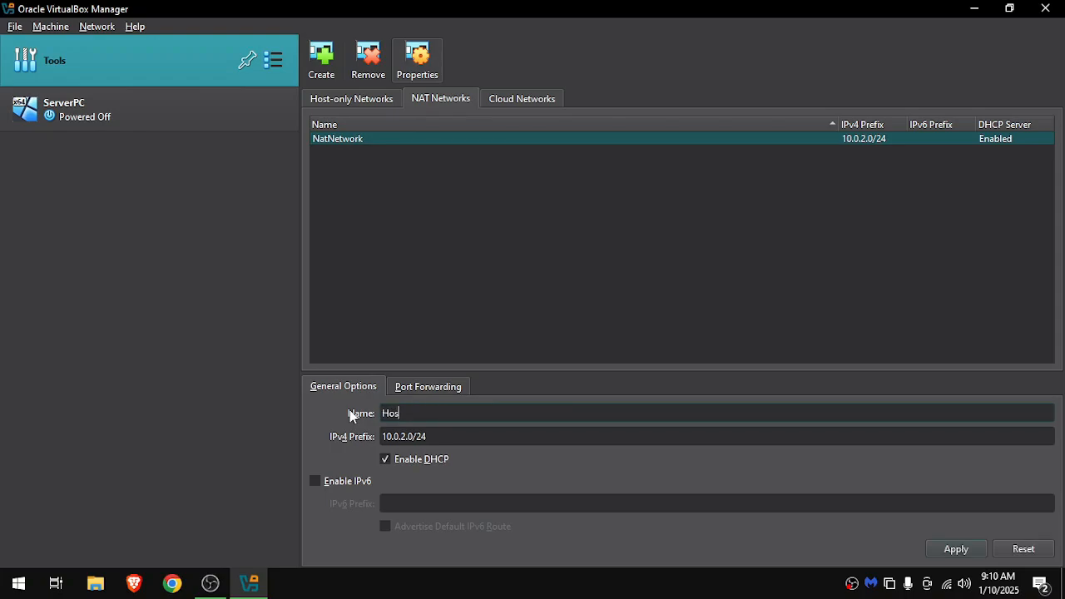
text(tNA)
key(BackSpace)
text(AT)
Set the HostNAT network's IPv4 prefix to 192.168.0.0/24 and apply the changes.
drag(433, 445, 378, 450)
text(192.168)
text(.1)
text(0.1)
text(0)
text(/24)
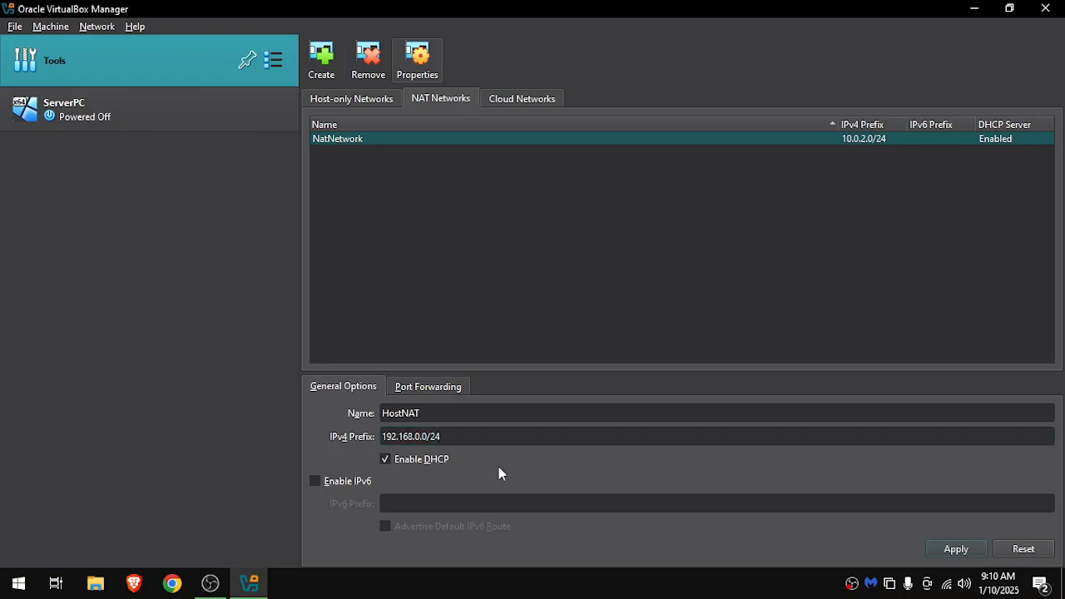
click(947, 546)
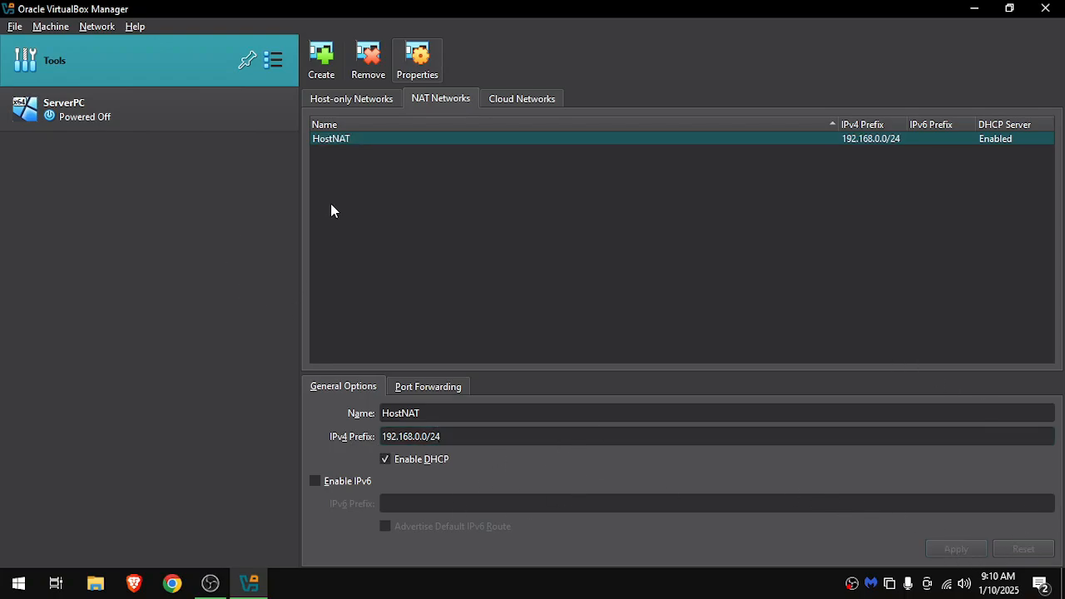
Attach ServerPC's network Adapter 1 to the HostNAT NAT Network, generate a new MAC address and save the settings.
click(125, 112)
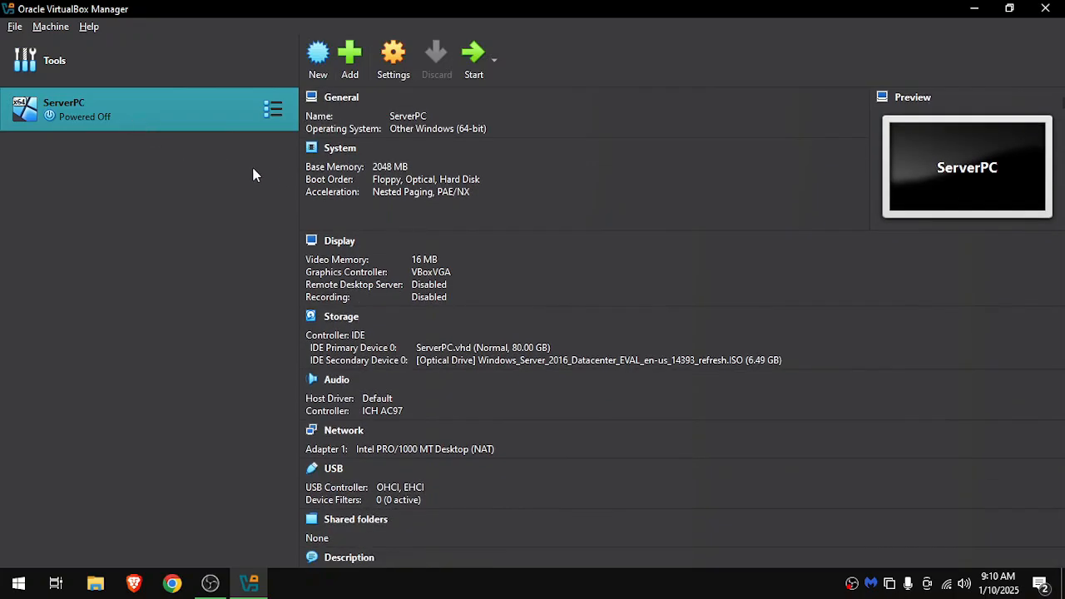
click(398, 73)
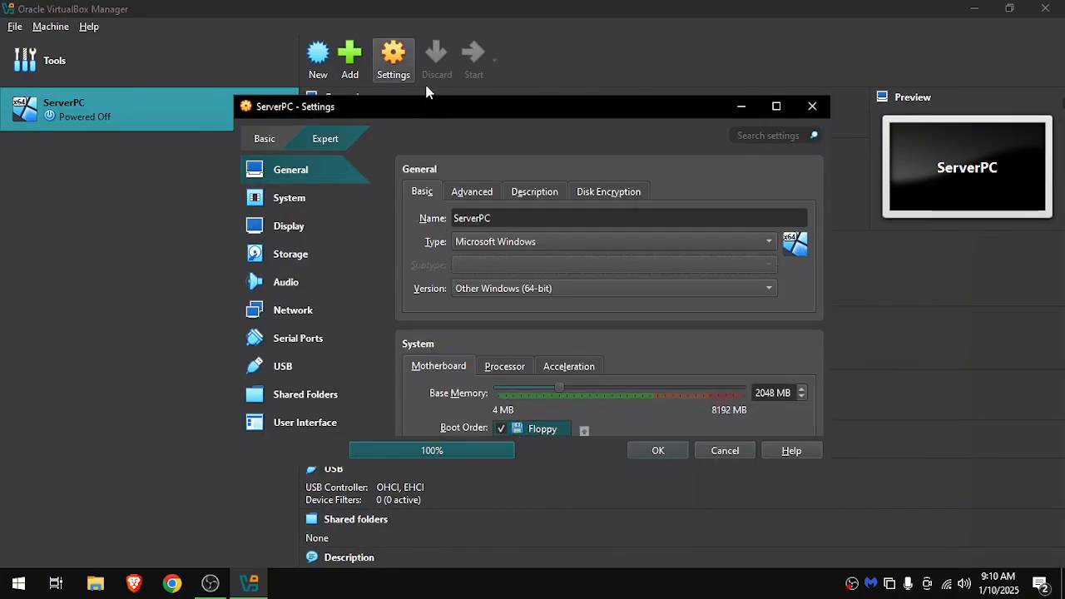
click(295, 314)
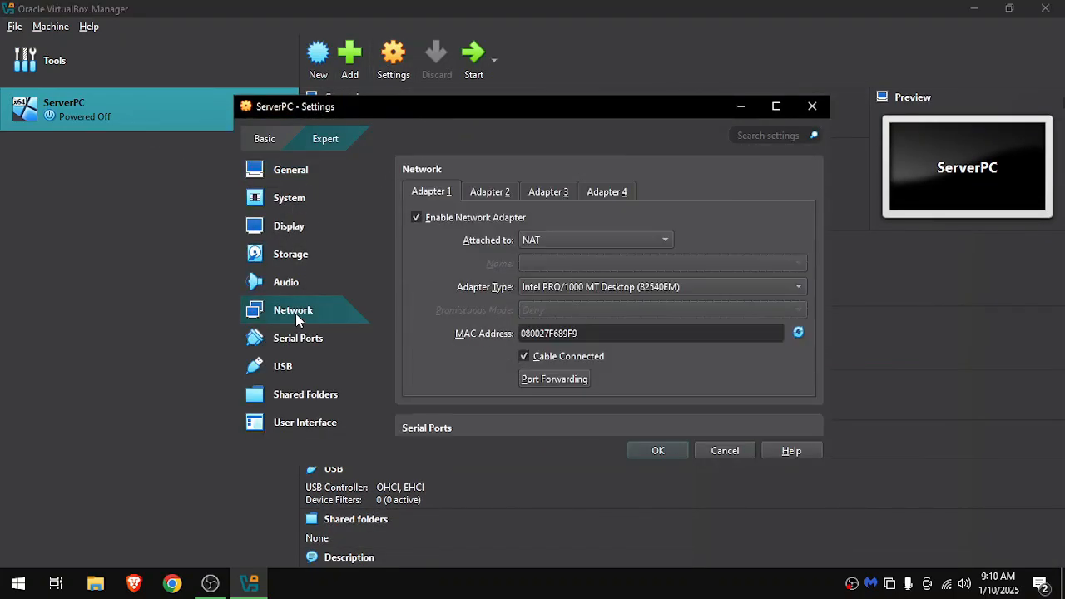
click(534, 245)
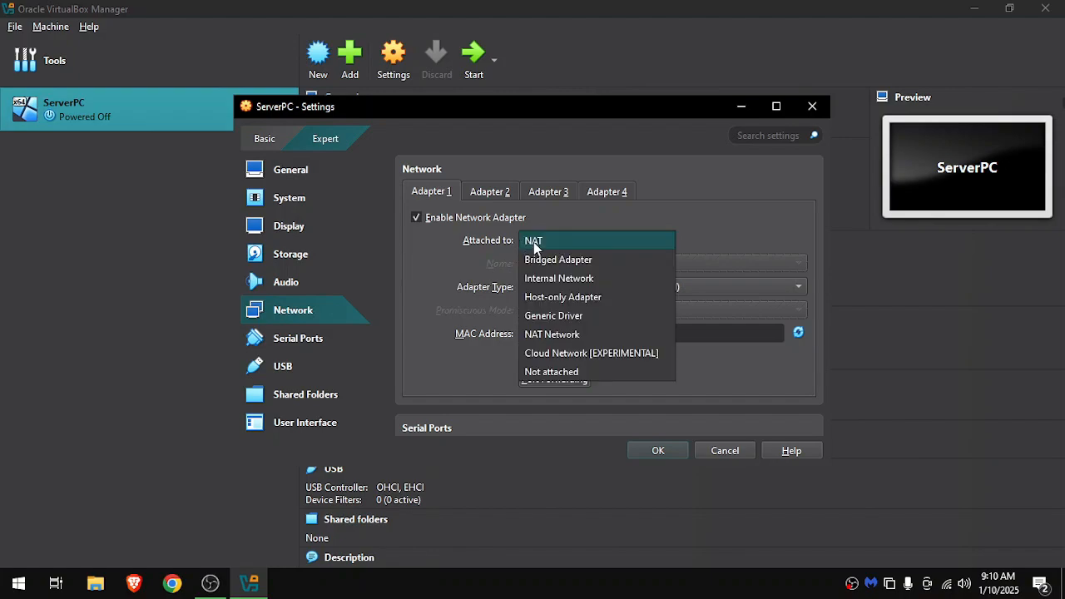
click(564, 336)
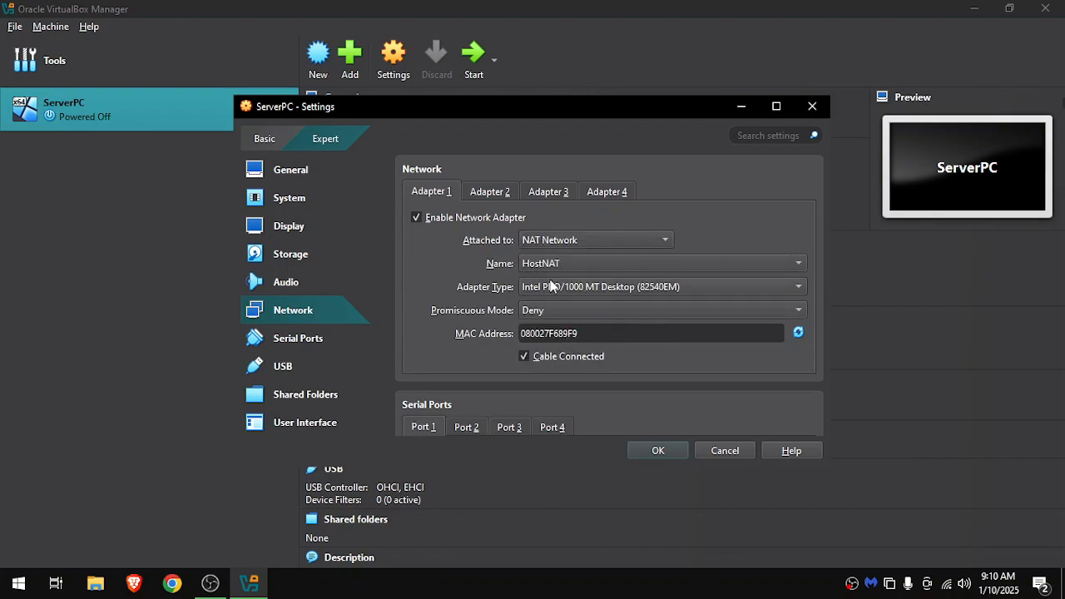
click(535, 264)
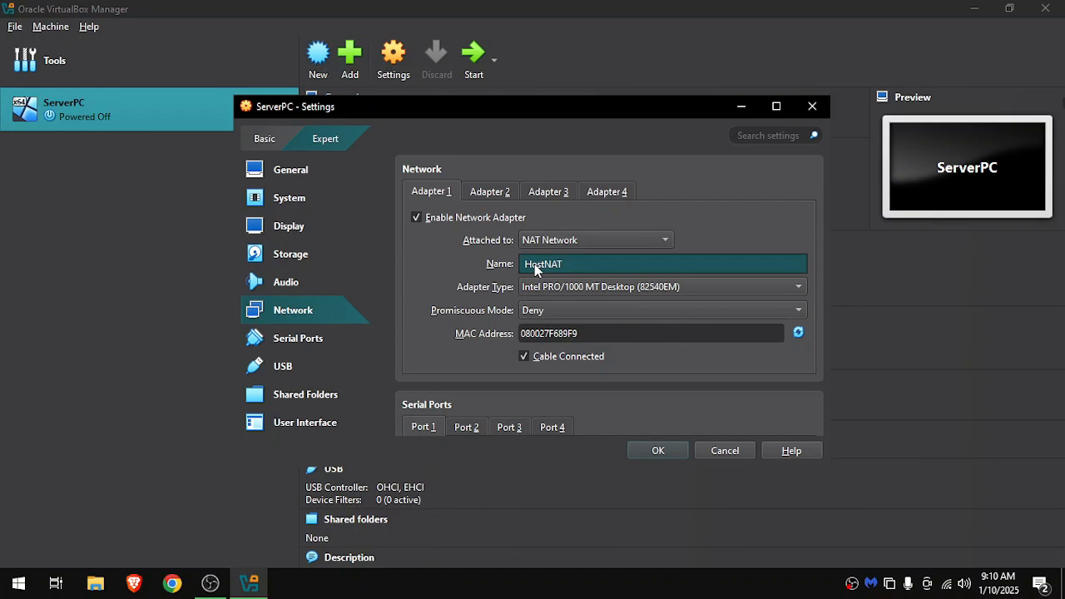
click(797, 333)
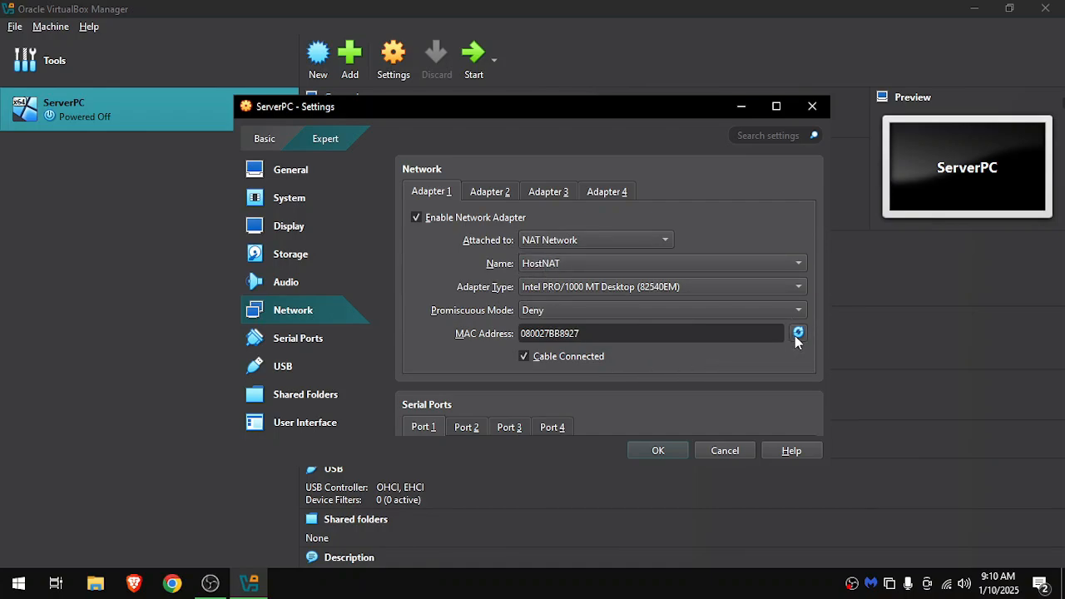
click(676, 453)
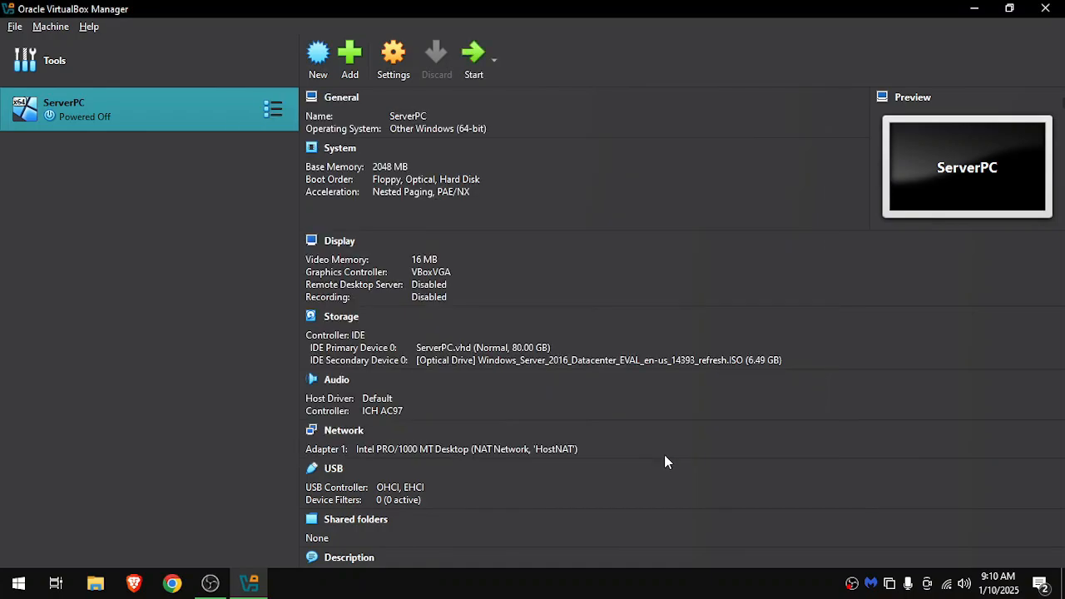
Start the ServerPC virtual machine, dismiss the keyboard capture notice and maximize the machine's window.
click(470, 58)
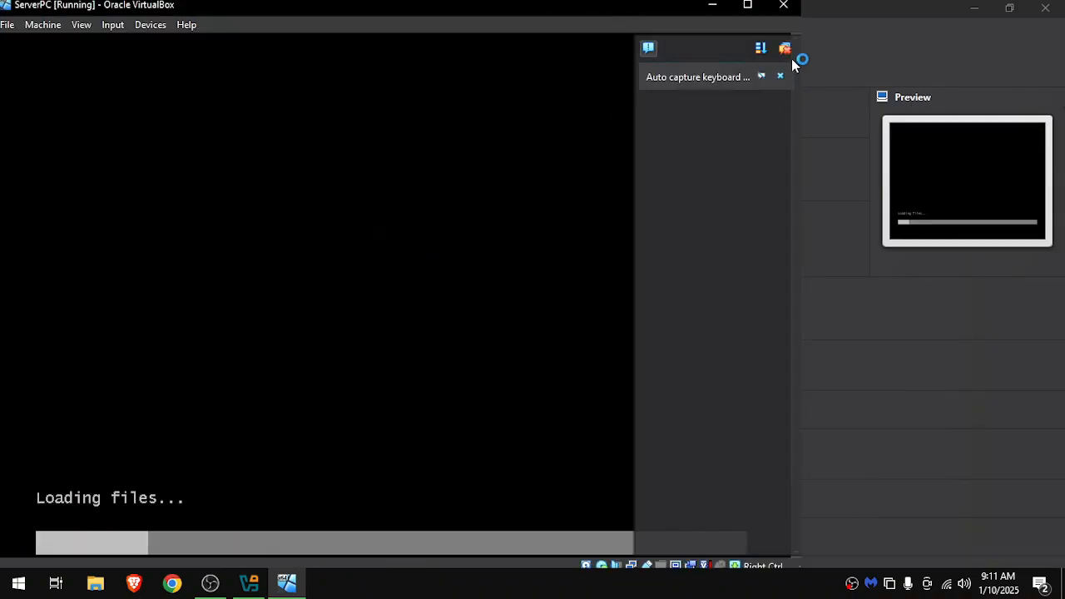
click(780, 76)
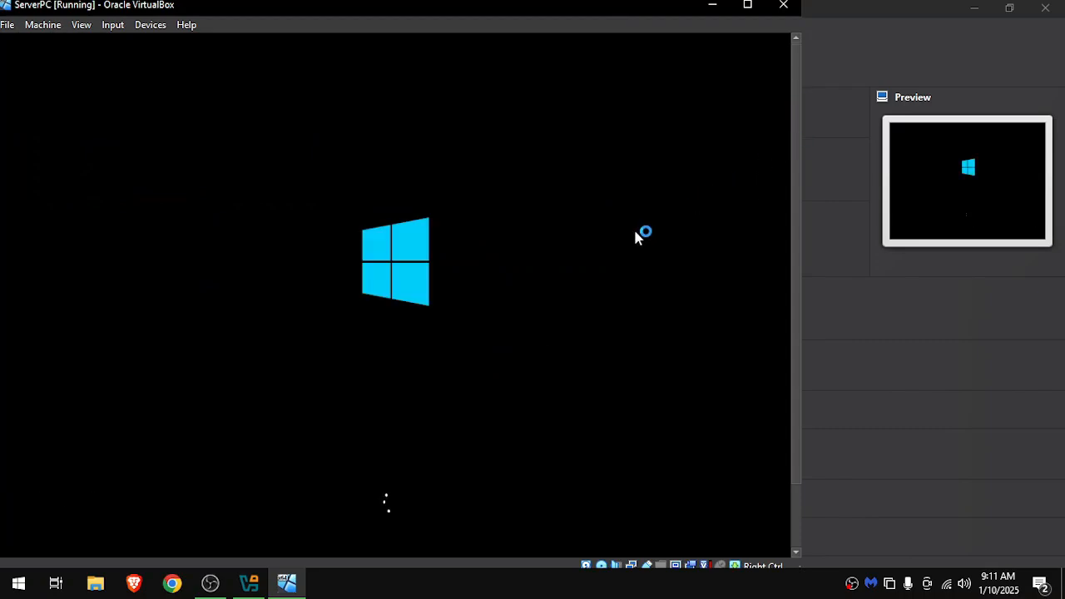
click(749, 4)
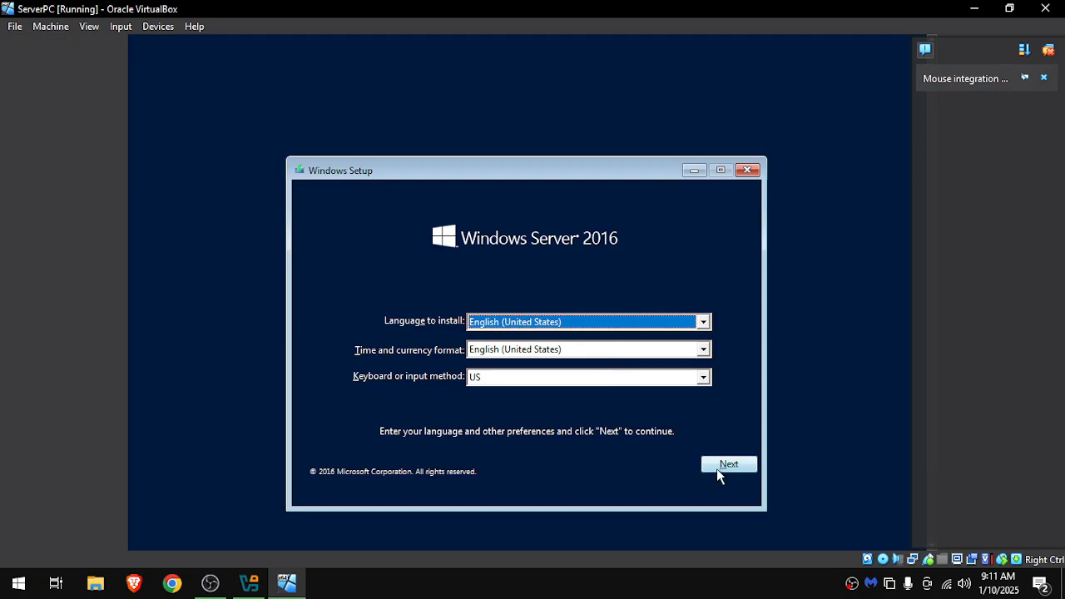
Begin the installation with the default language settings and choose Windows Server 2016 Datacenter Evaluation (Desktop Experience).
click(724, 467)
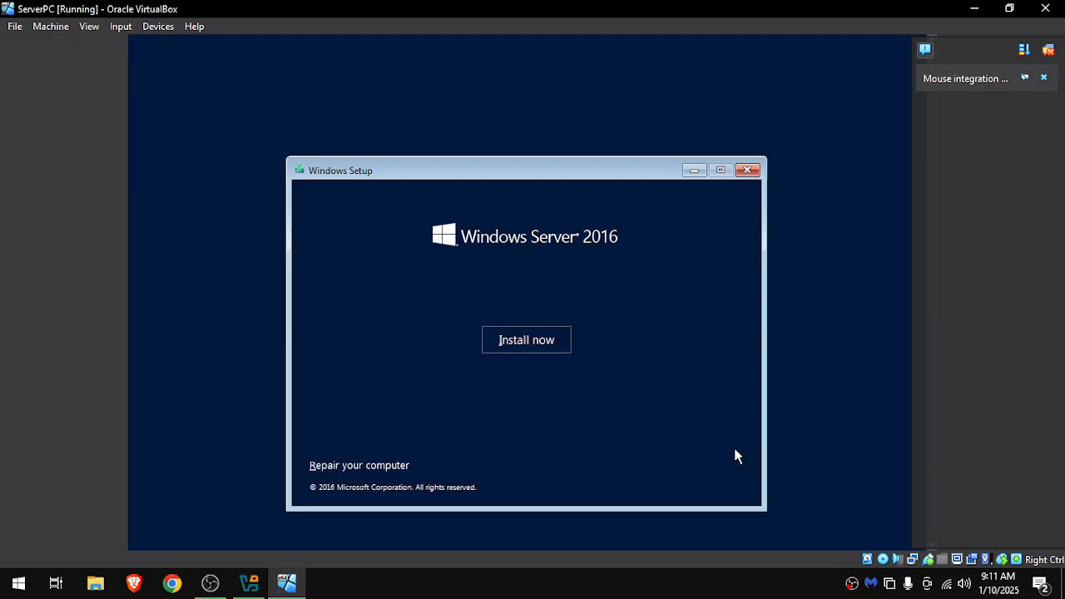
click(512, 346)
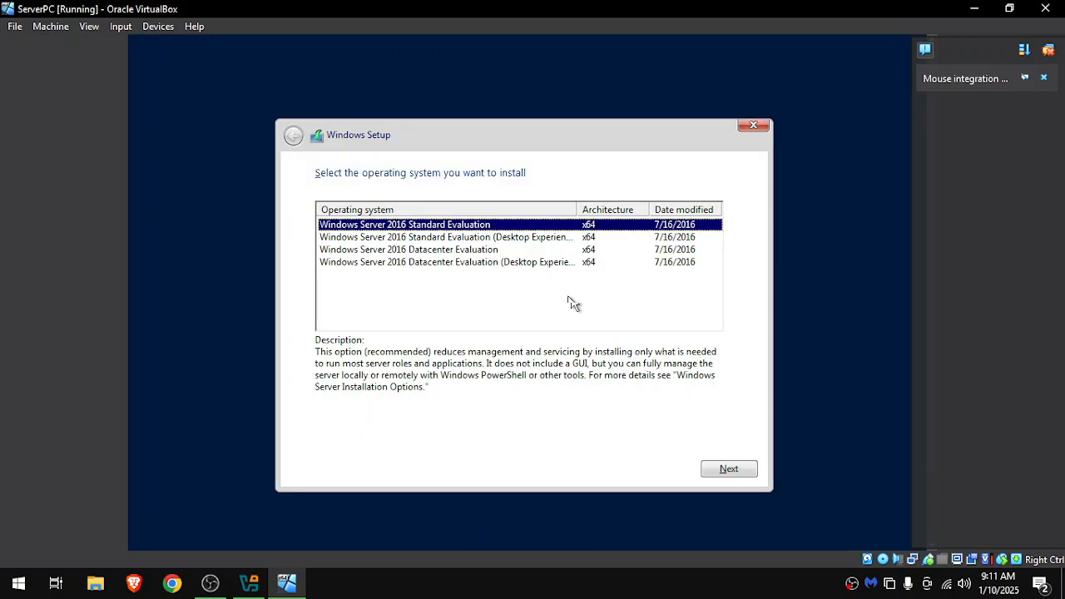
drag(578, 212, 614, 213)
click(422, 239)
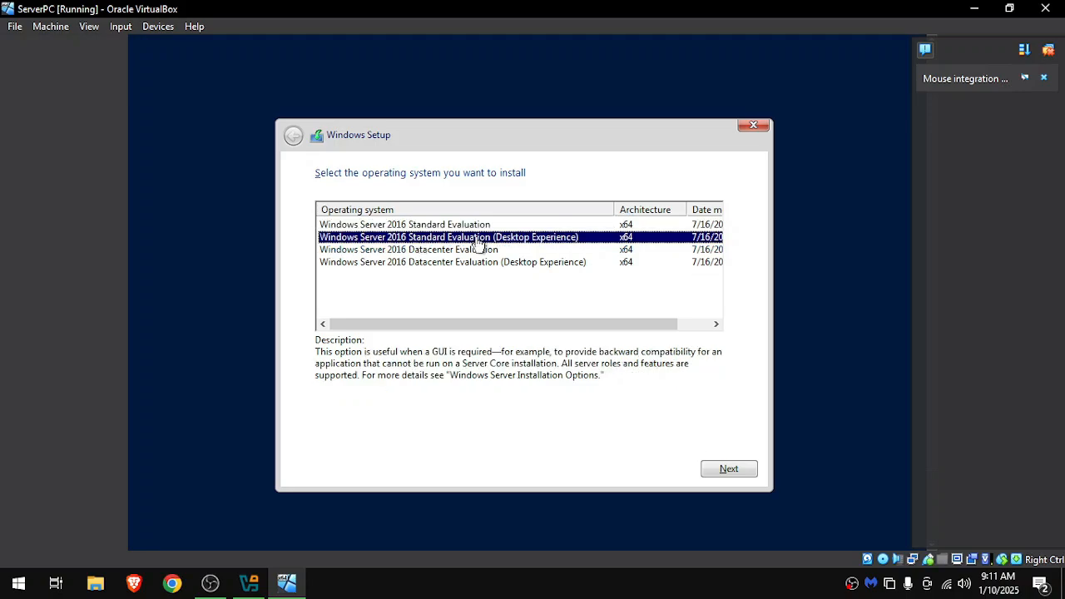
click(464, 263)
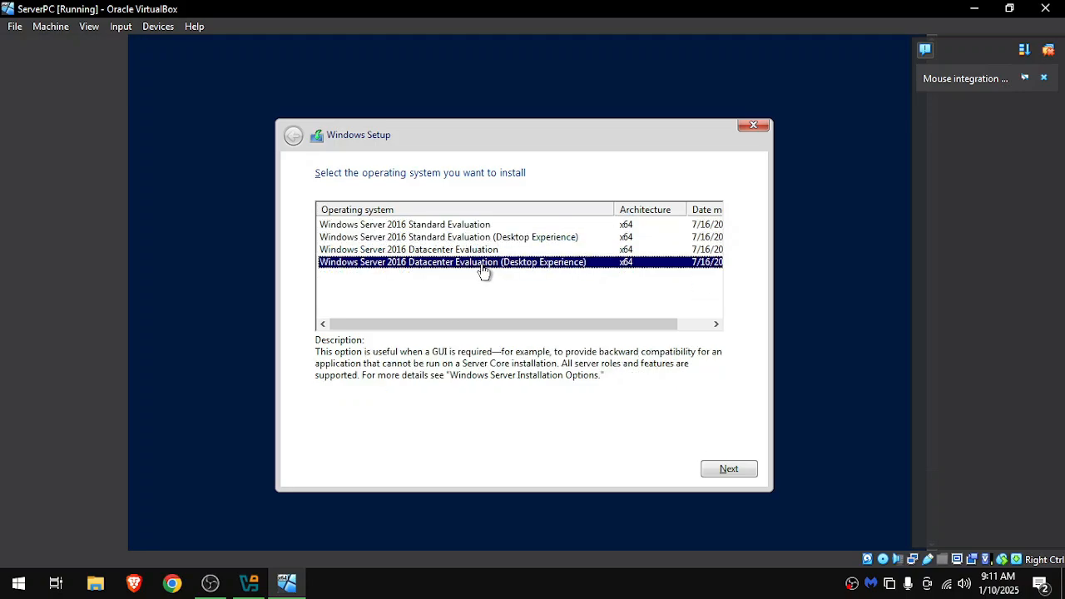
click(709, 471)
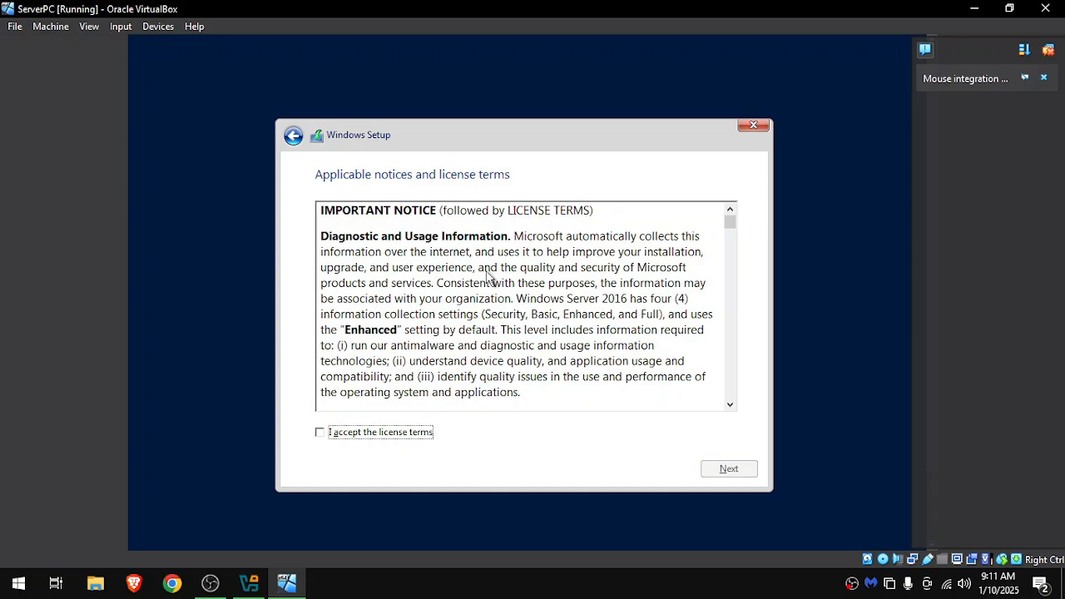
Accept the license terms and start a custom Windows-only installation on Drive 0 Unallocated Space.
click(357, 435)
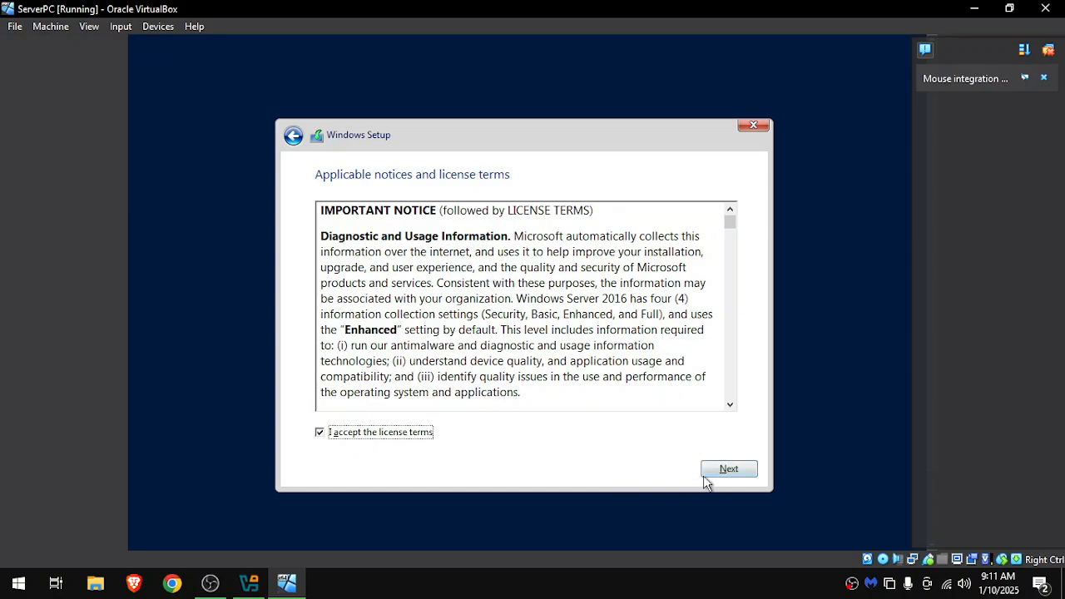
click(729, 471)
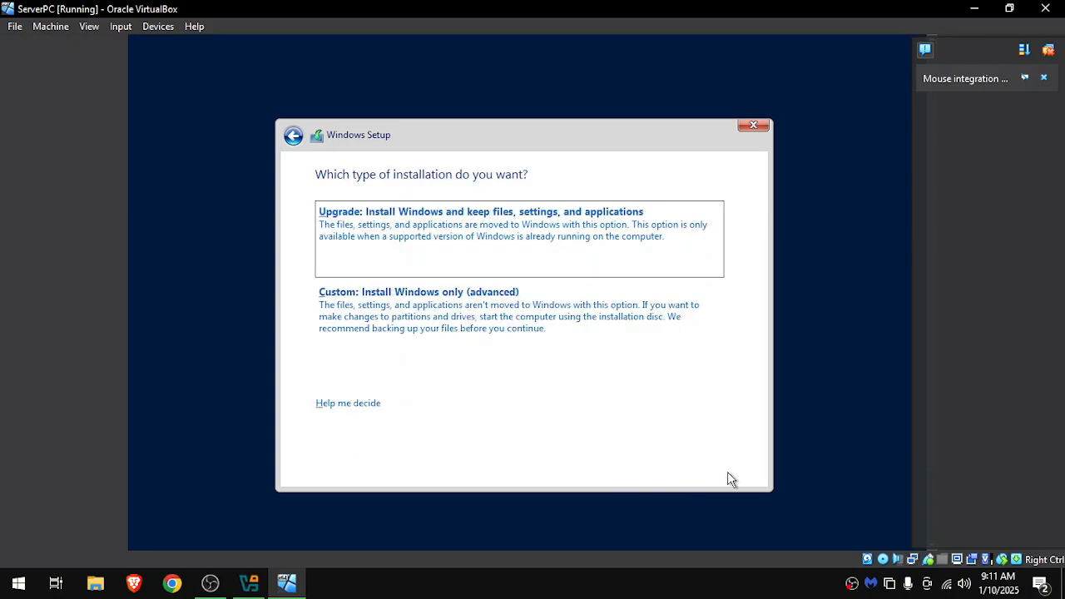
click(455, 333)
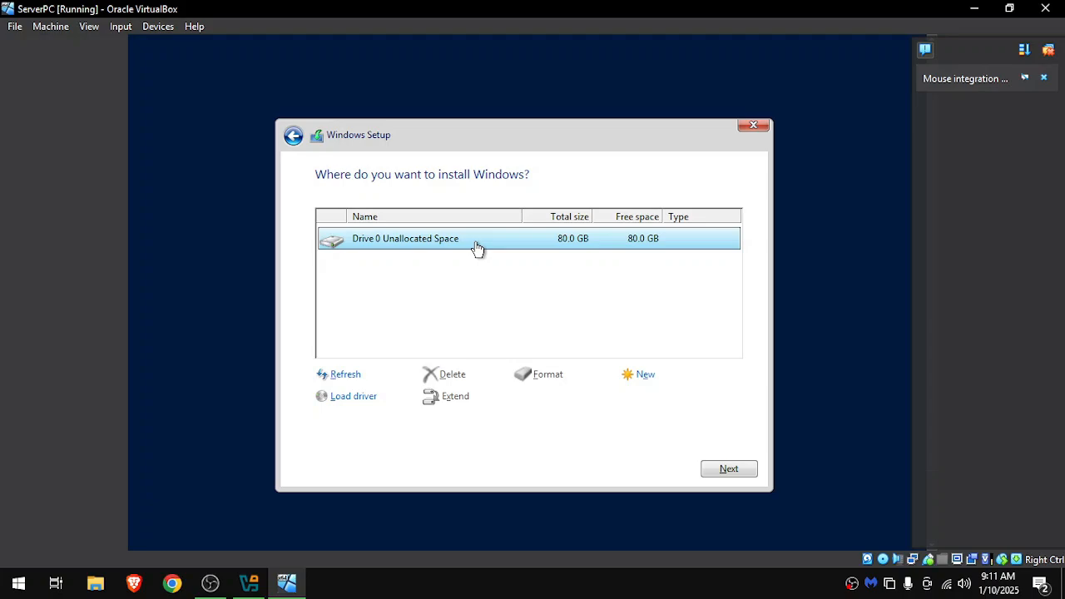
click(726, 467)
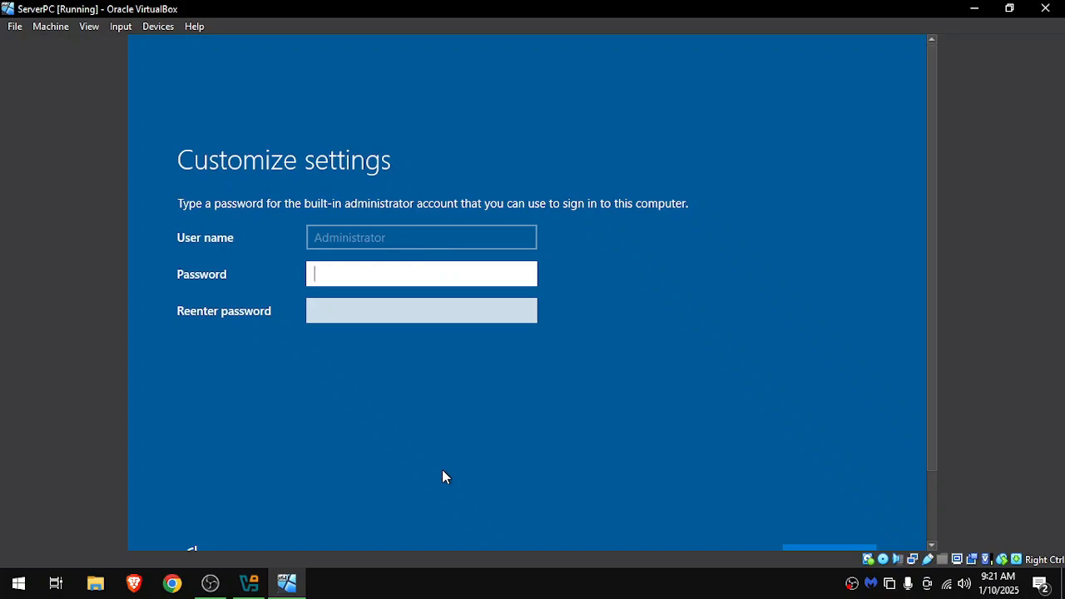
Enter and confirm a password for the built-in Administrator account and finish the Windows setup.
key(Caps_Lock)
text(•)
key(Caps_Lock)
text(•••••••••••••••)
key(Tab)
key(Caps_Lock)
text(•)
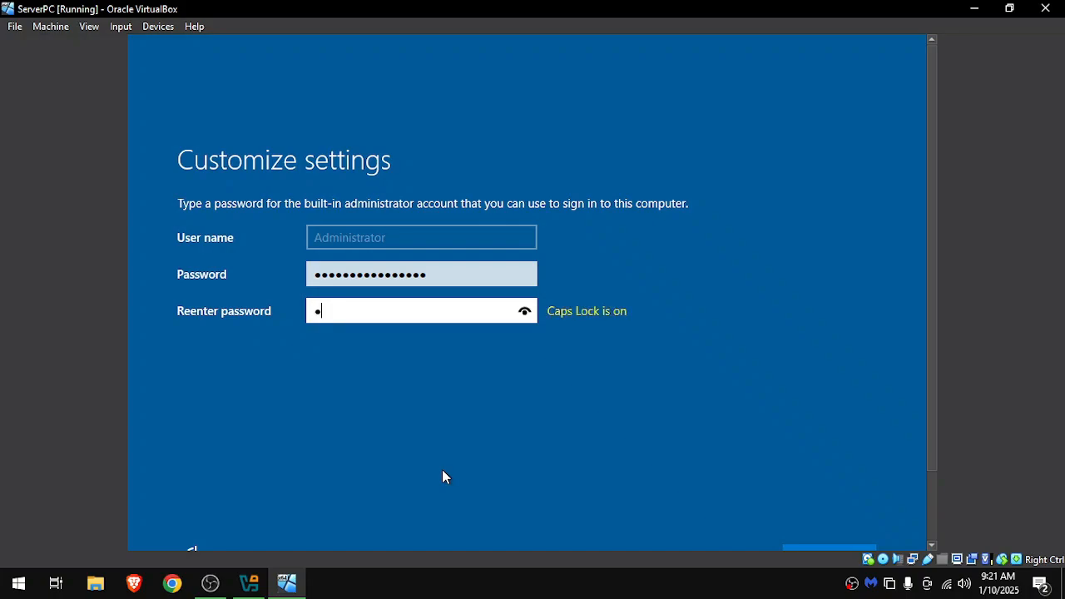
key(Caps_Lock)
text(••••••)
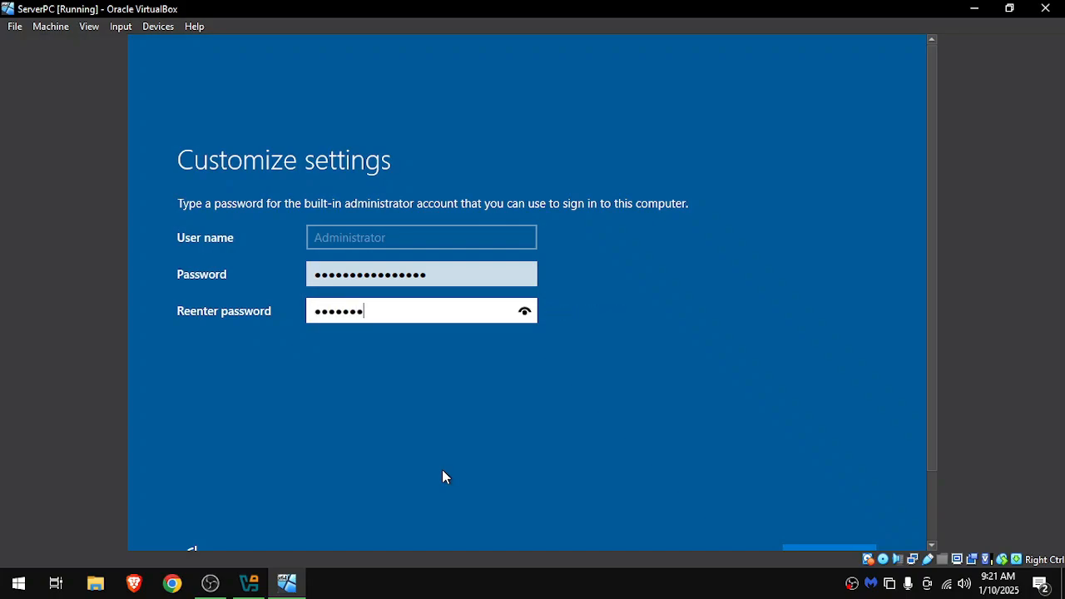
text(•••••••••)
click(840, 512)
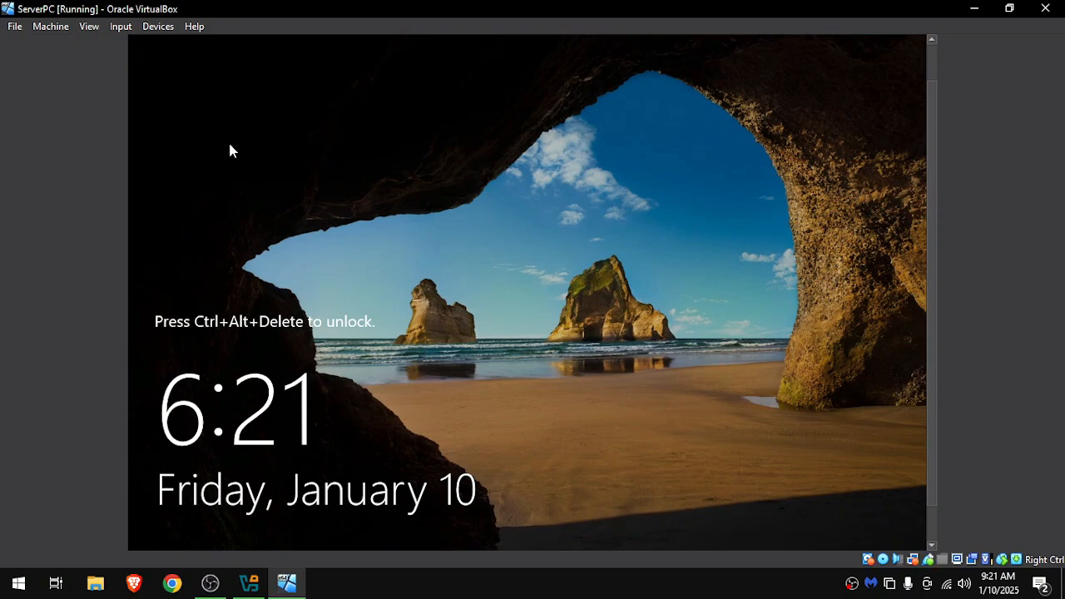
Send Ctrl-Alt-Del to the virtual machine and sign in as Administrator with the account password.
click(120, 26)
mouse_move(140, 47)
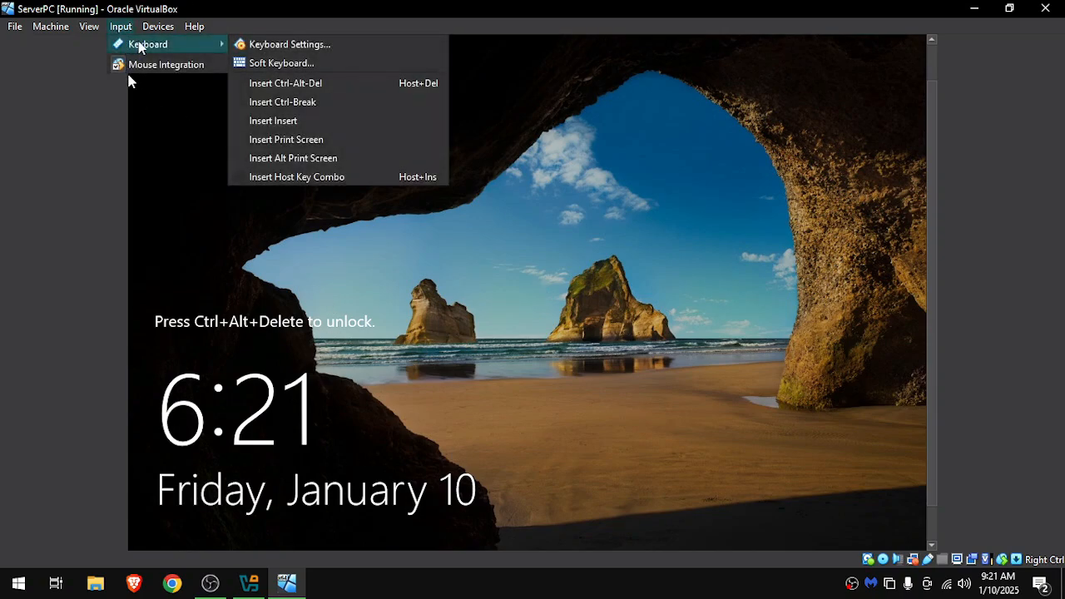
click(280, 83)
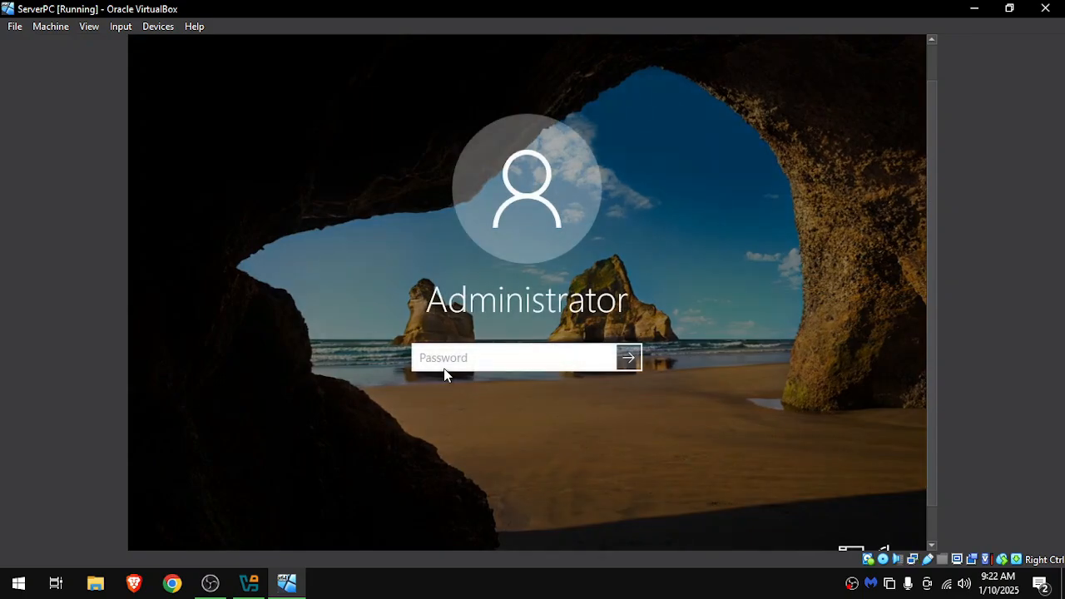
click(442, 366)
text(******************)
key(Return)
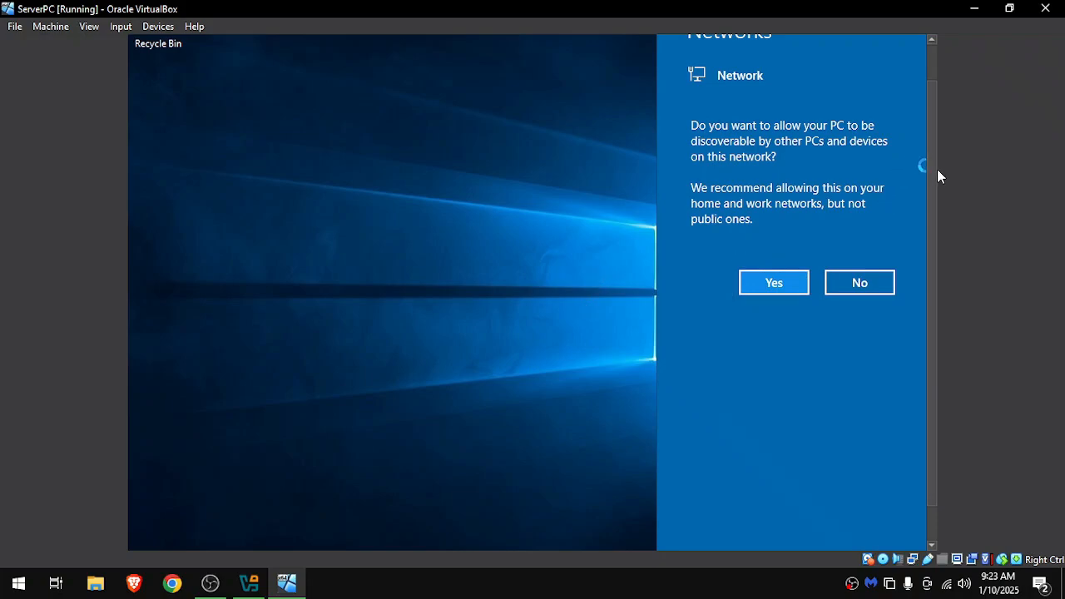
Insert the VirtualBox Guest Additions CD image into the running ServerPC machine.
drag(928, 175, 927, 139)
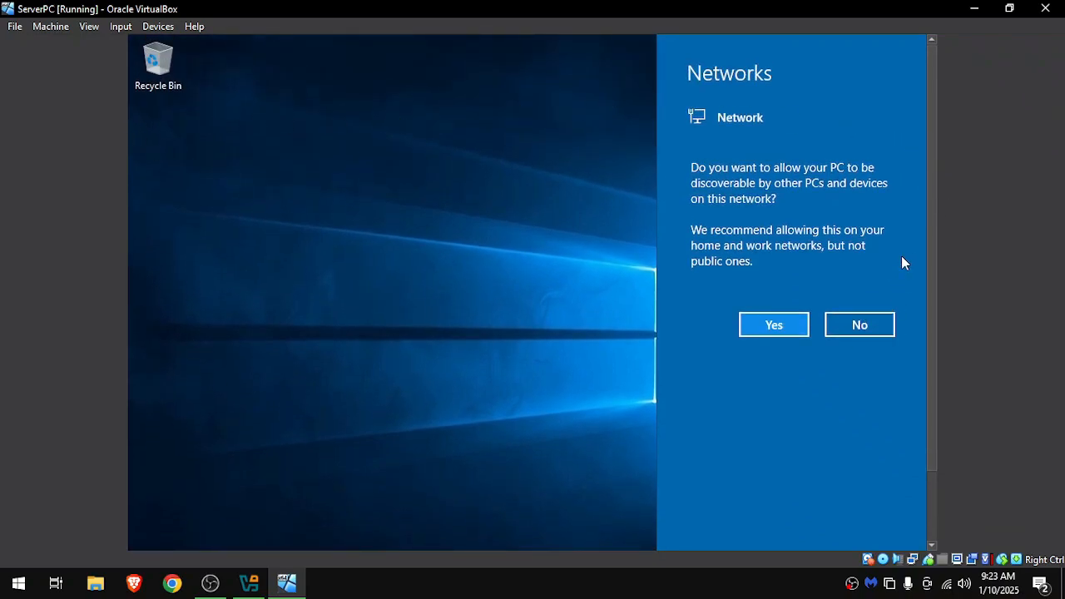
scroll(931, 333, down, 5)
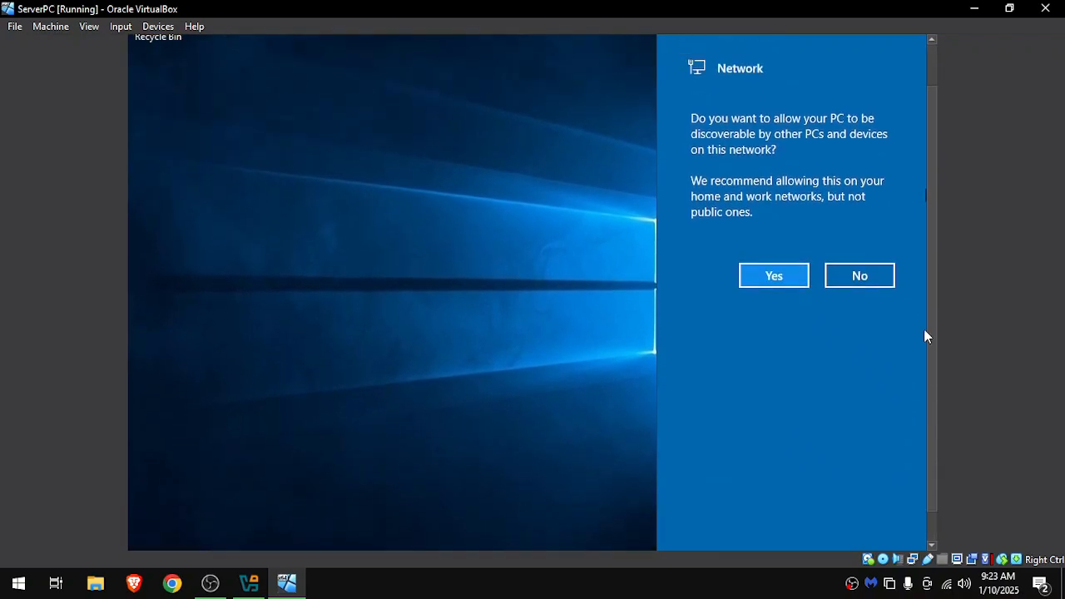
scroll(952, 332, up, 5)
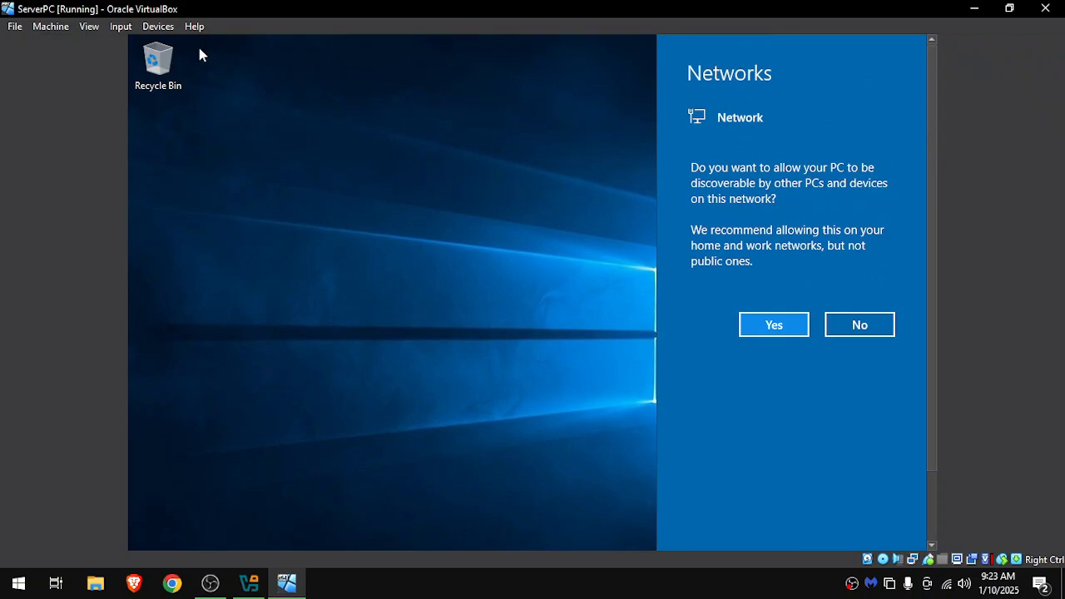
click(158, 26)
click(247, 178)
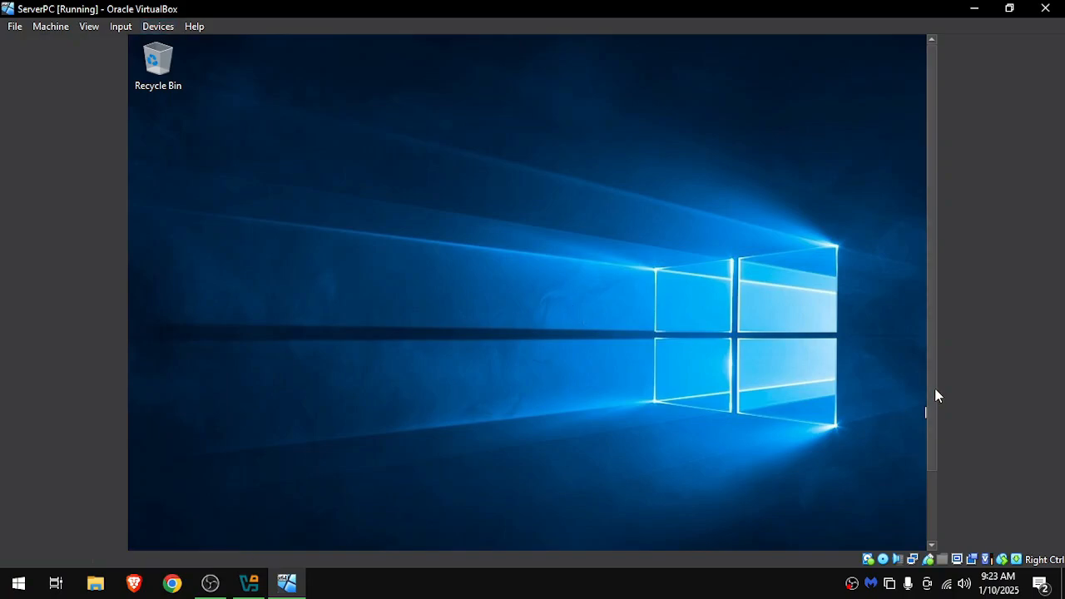
Open CD Drive (D:) in the server's File Explorer and run the VBoxWindowsAdditions application.
drag(934, 388, 930, 459)
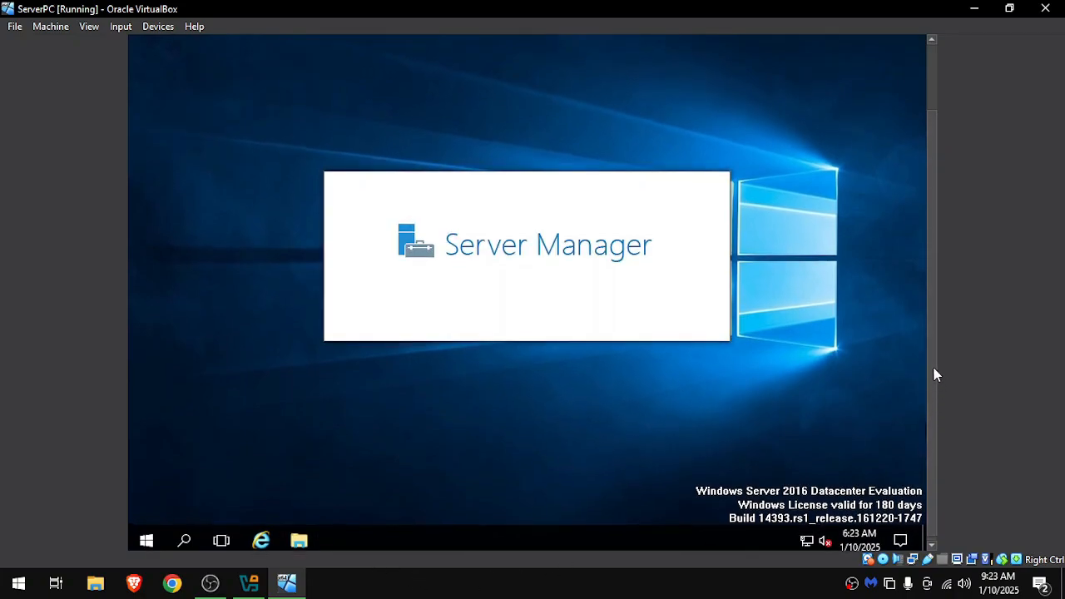
drag(934, 373, 929, 318)
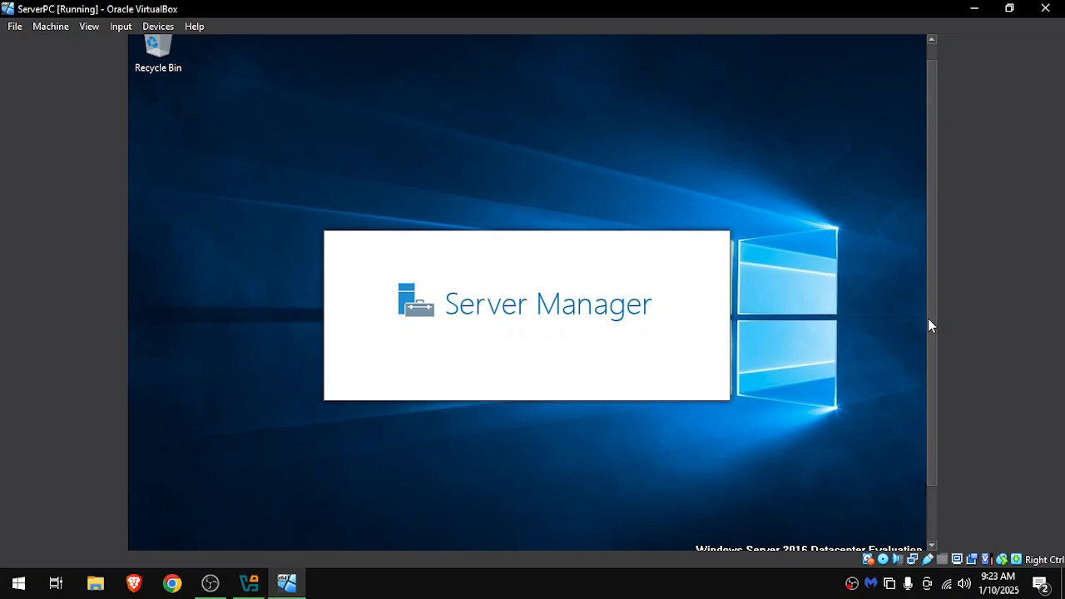
key(super+e)
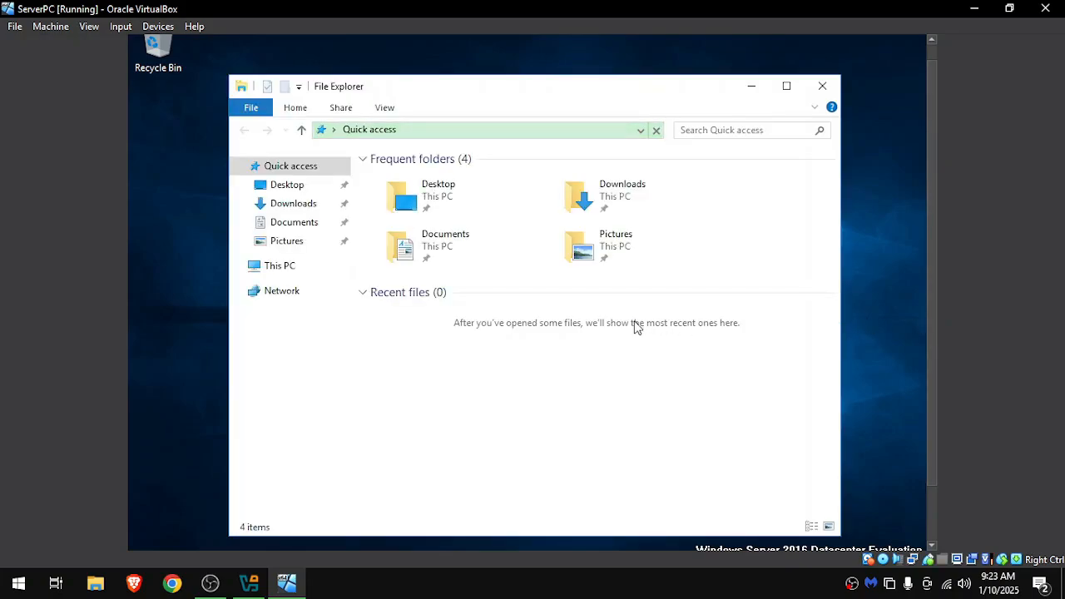
click(323, 271)
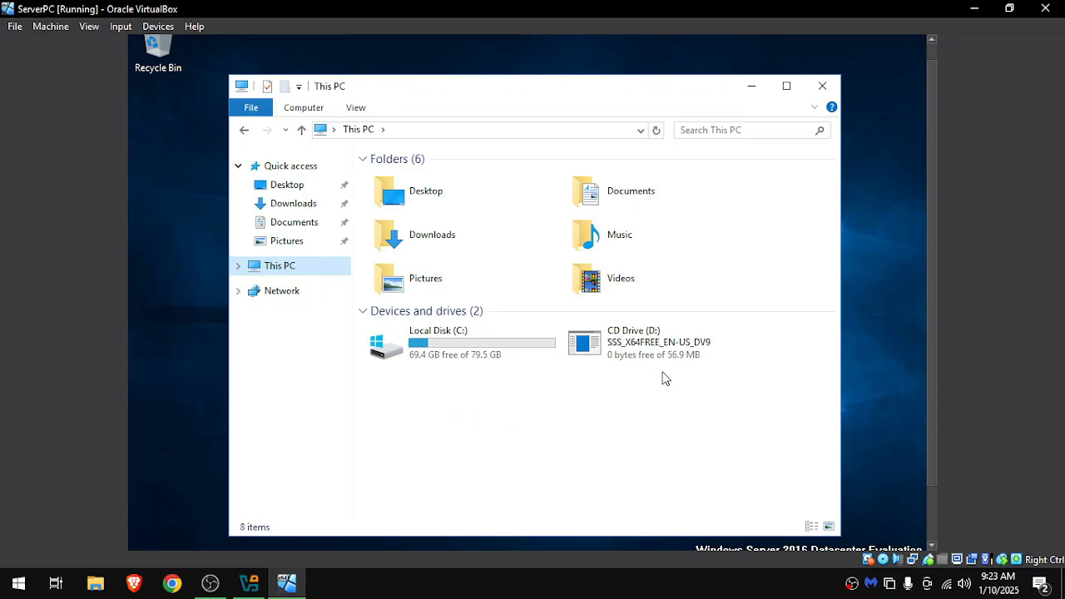
double_click(671, 356)
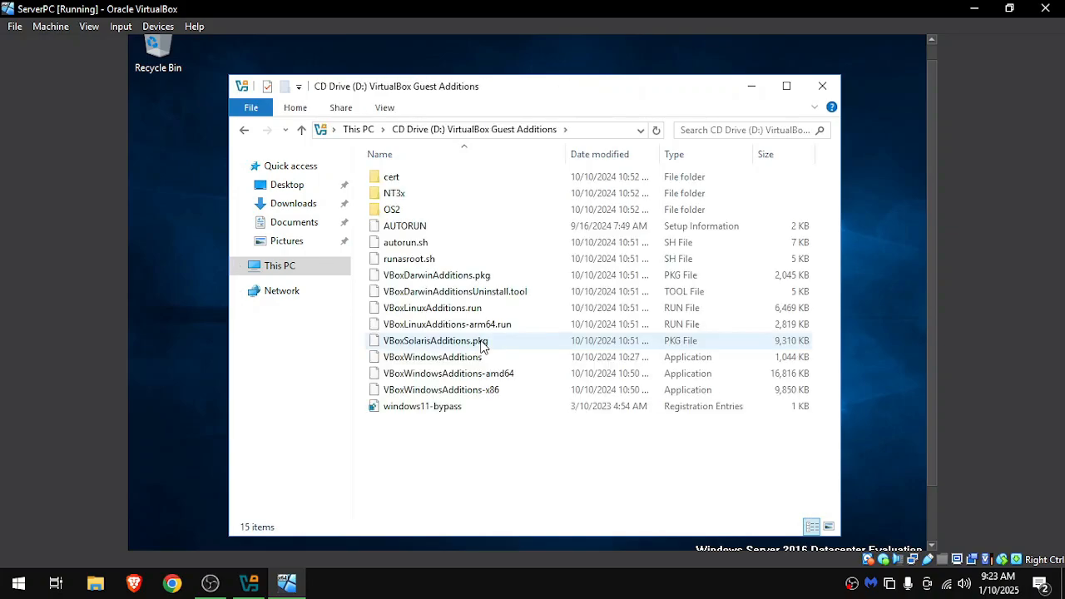
double_click(469, 358)
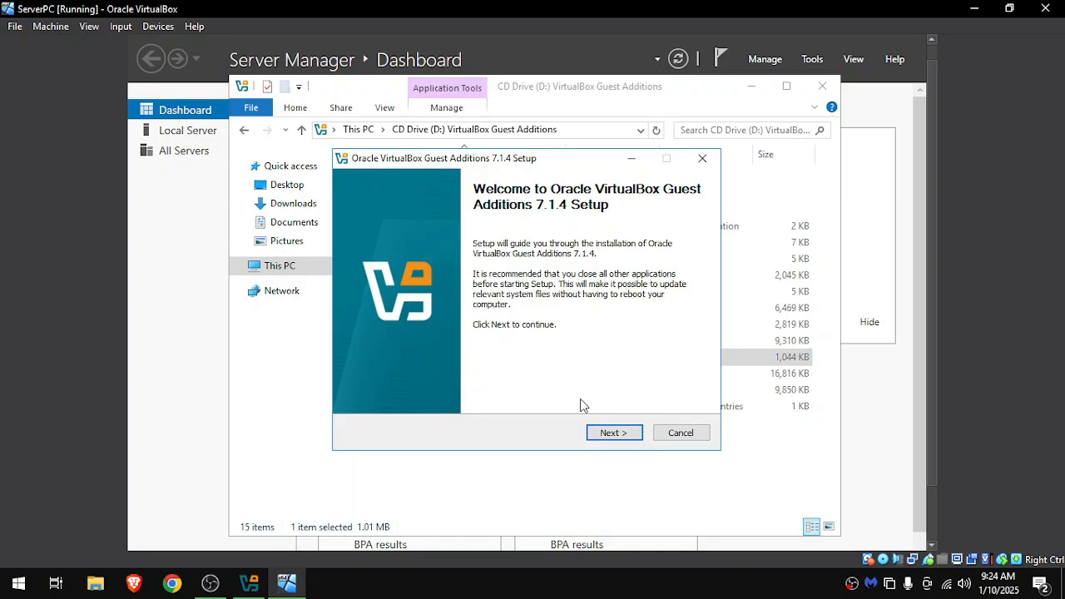
Install Guest Additions 7.1.4 in the default folder, choose to reboot manually later, and close File Explorer.
click(621, 438)
click(619, 436)
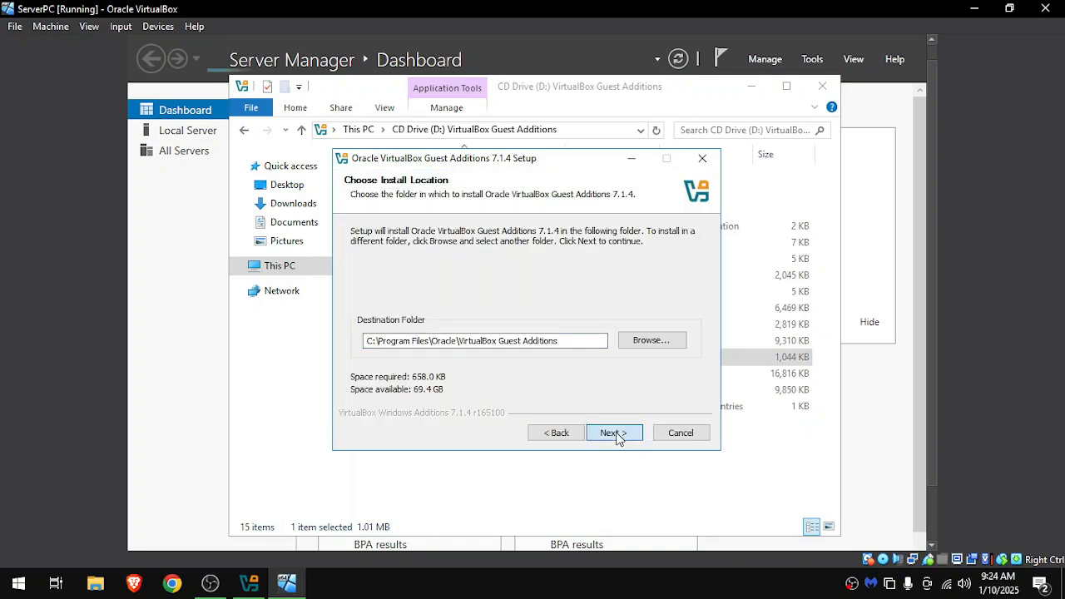
click(615, 435)
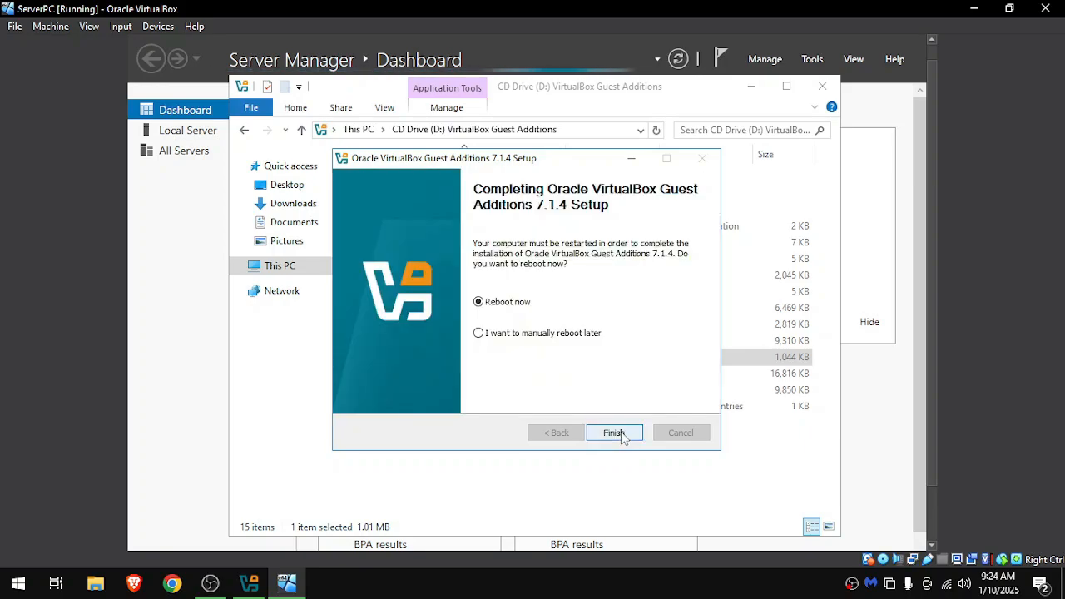
click(537, 333)
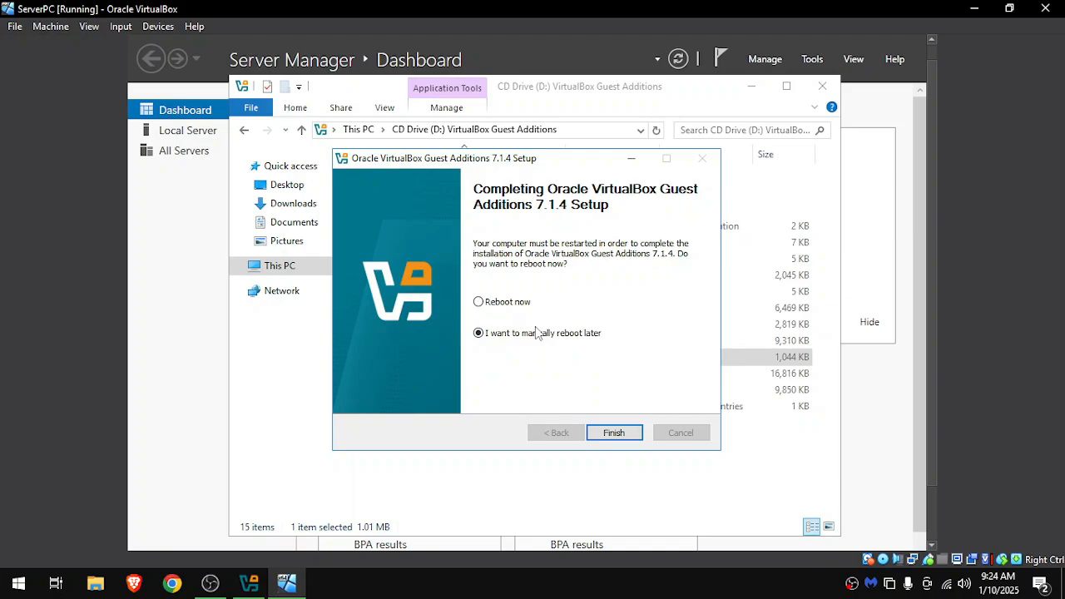
click(630, 433)
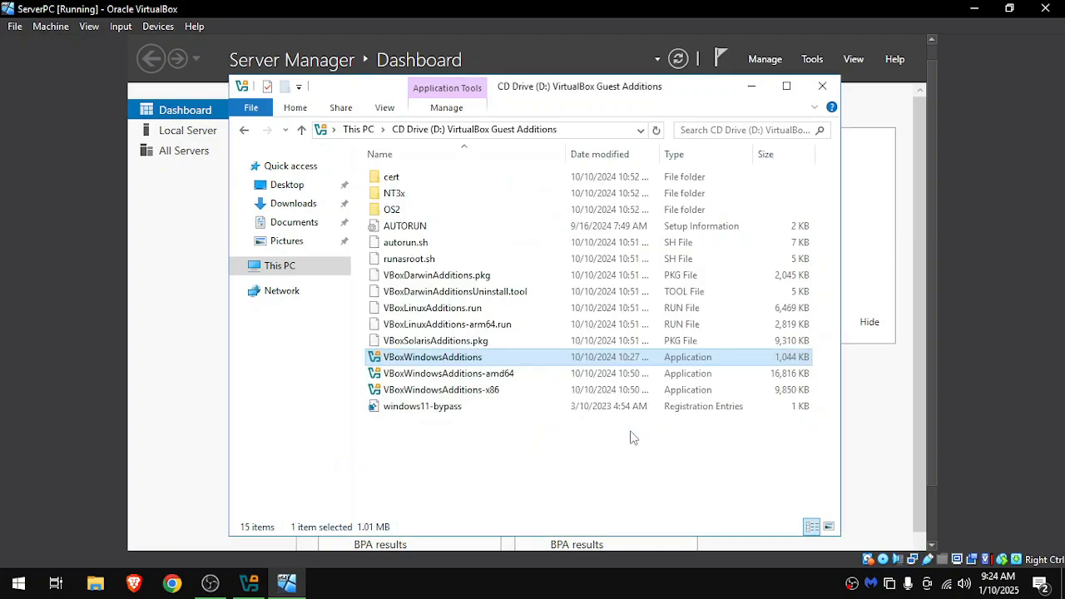
click(822, 86)
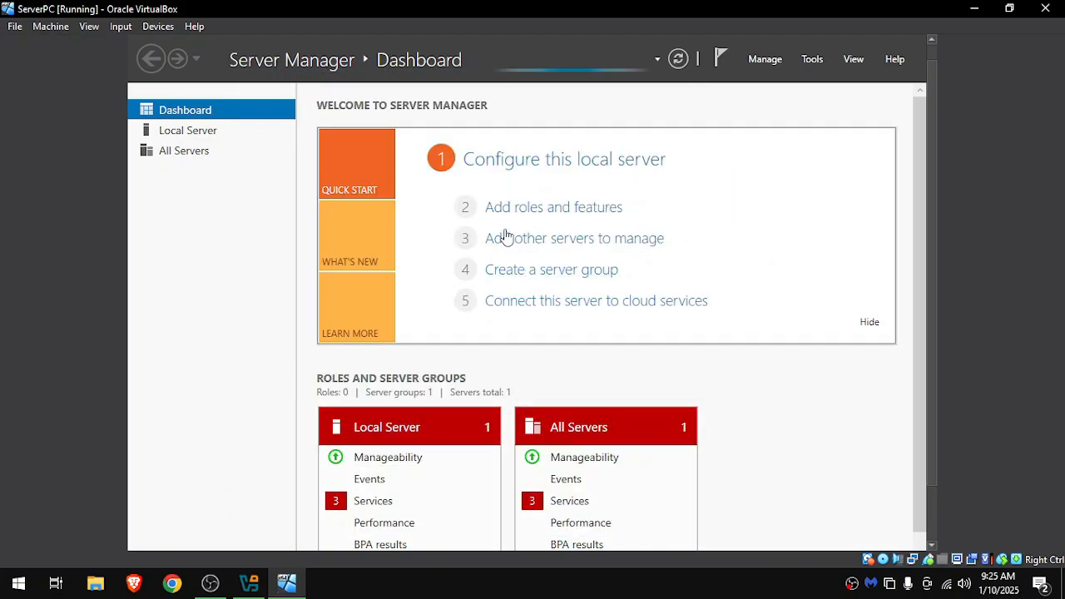
Open the Ethernet adapter's properties from Server Manager's Local Server page and disable Internet Protocol Version 6 (TCP/IPv6).
click(186, 135)
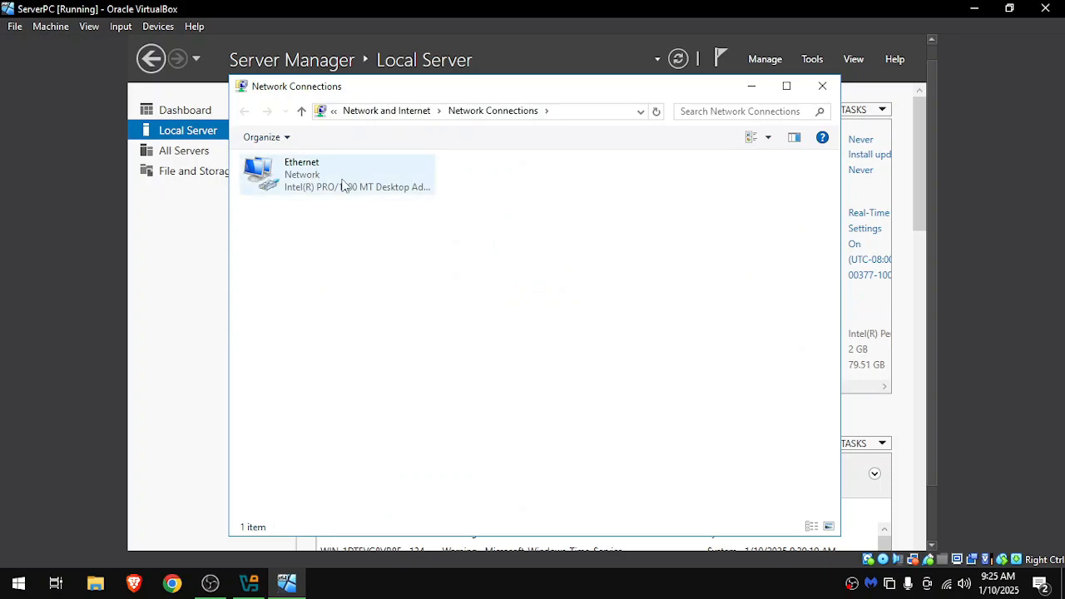
click(343, 184)
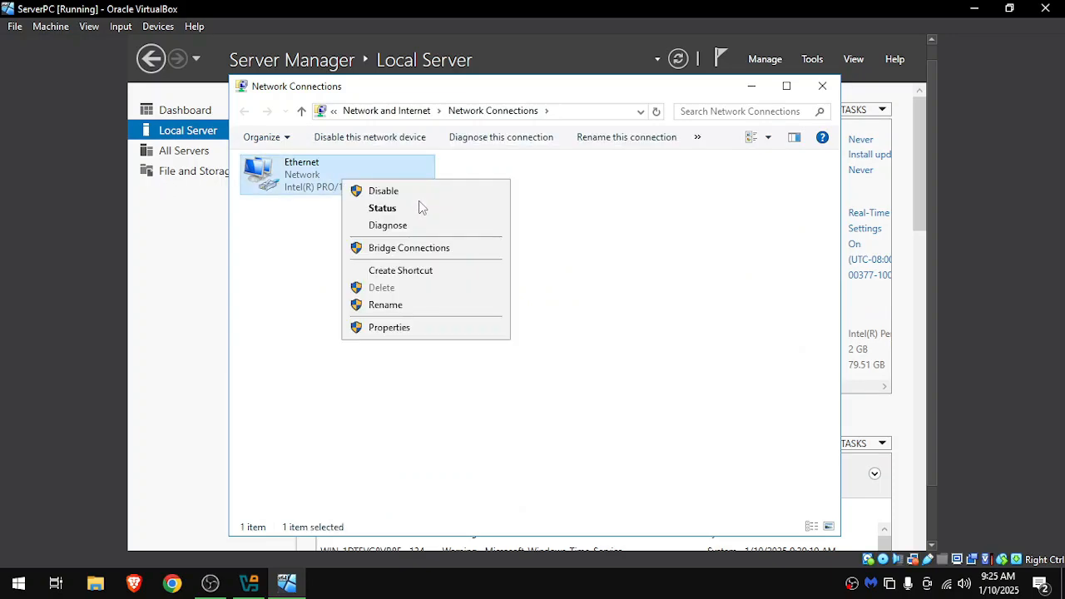
click(391, 329)
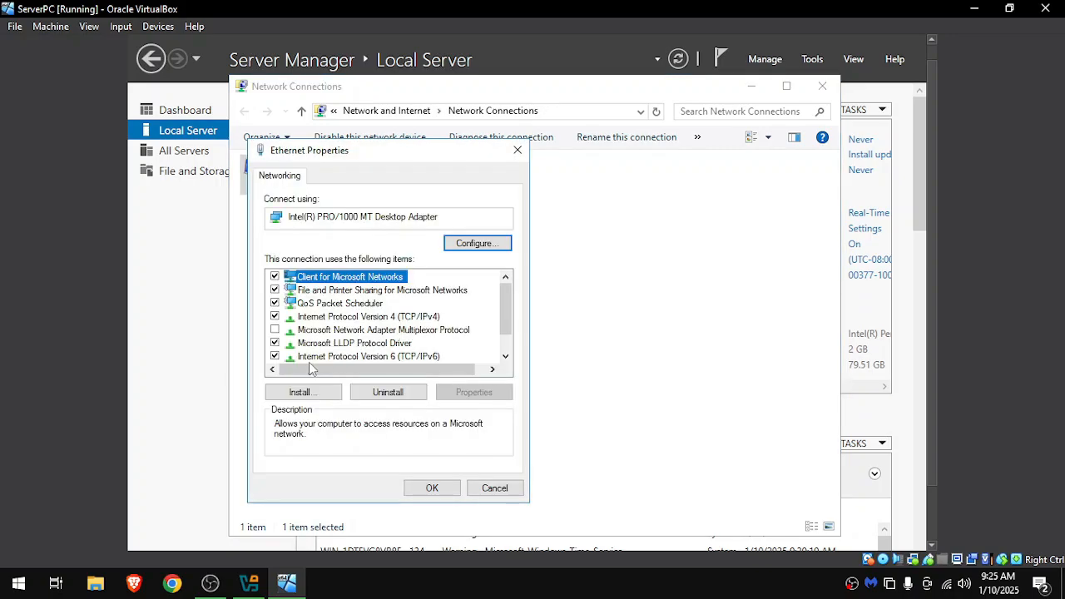
click(350, 357)
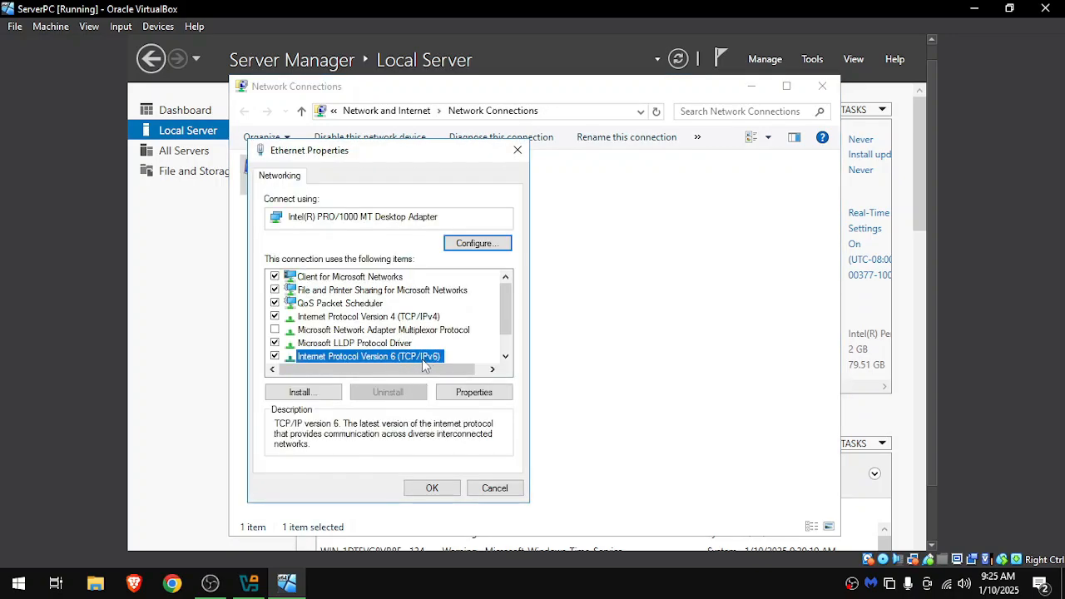
click(275, 356)
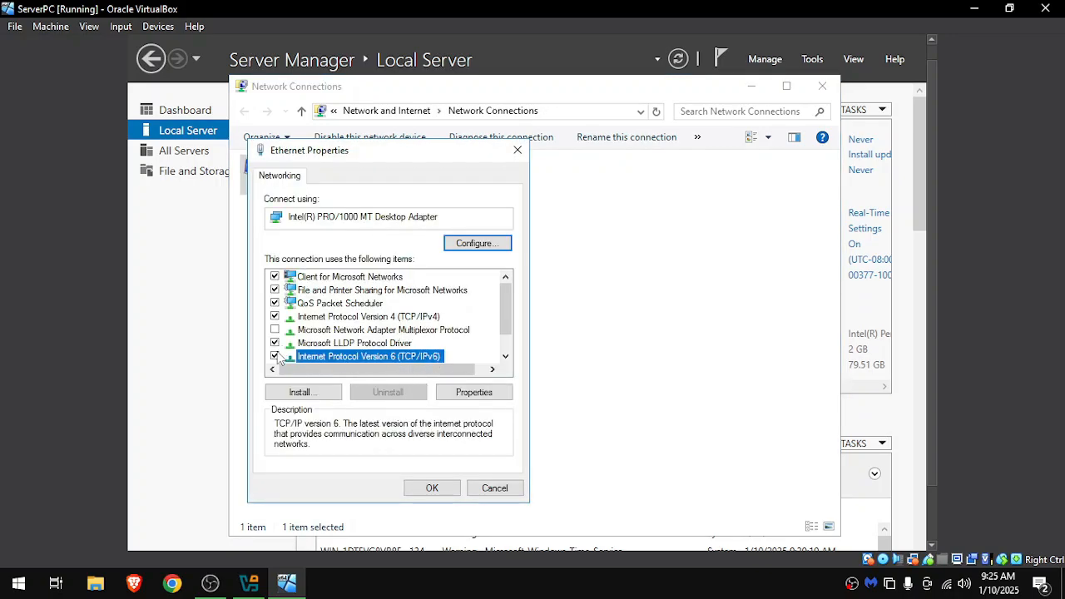
Set the adapter's IPv4 address to 192.168.0.10, subnet mask 255.255.255.0, gateway 192.168.0.1, preferred DNS 127.0.0.1 and alternate DNS 8.8.8.8.
click(332, 320)
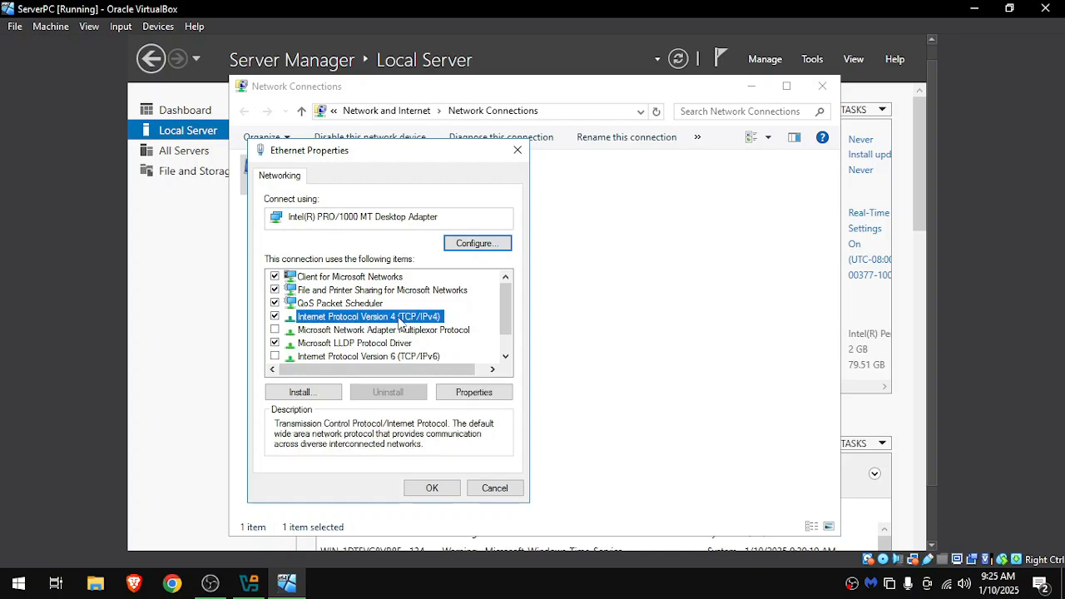
click(453, 394)
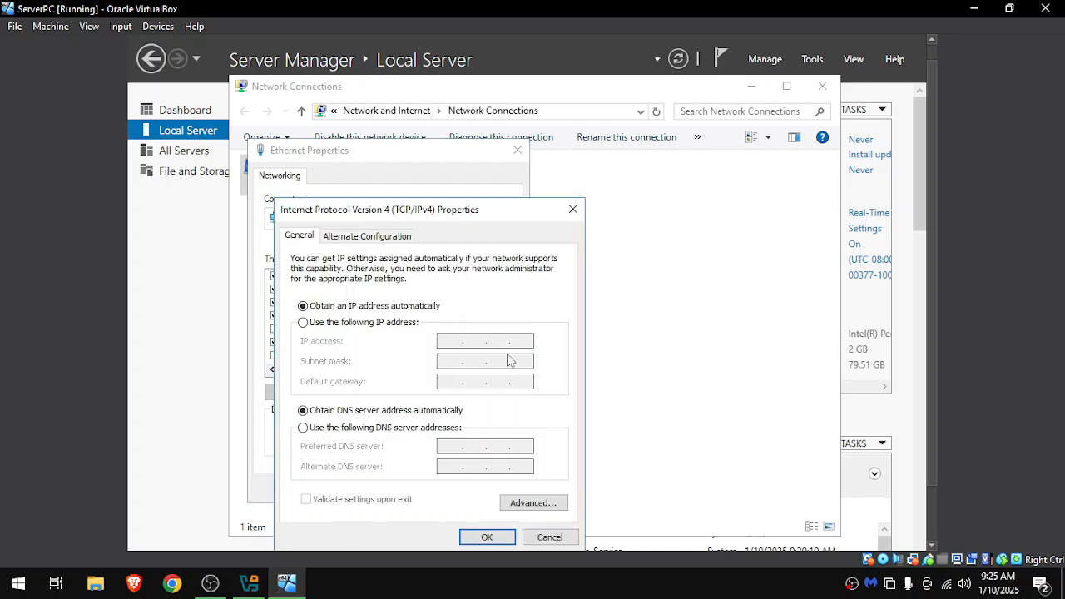
click(346, 326)
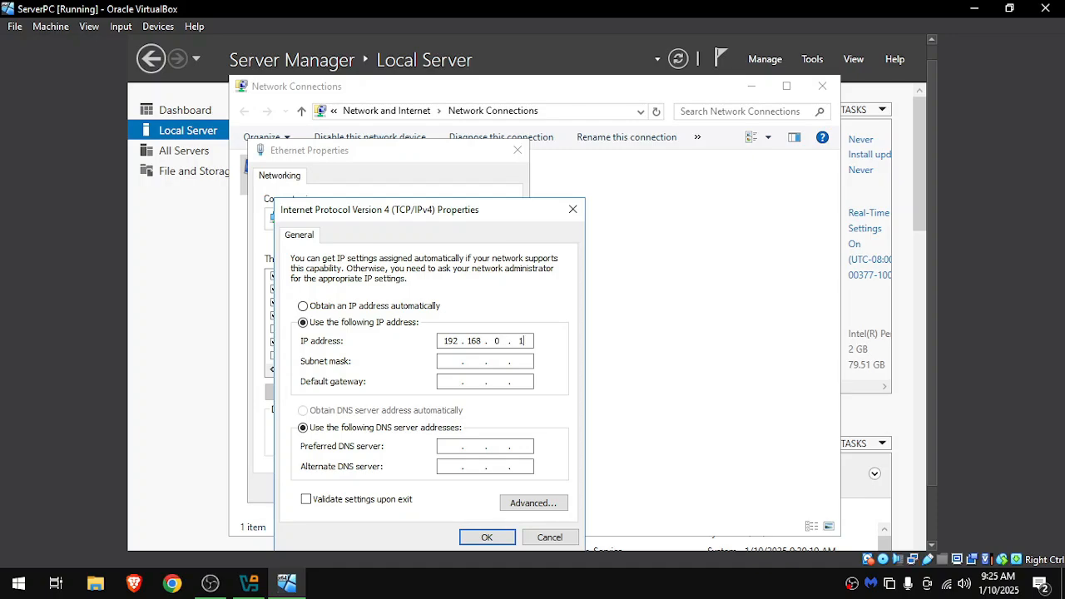
click(450, 361)
click(456, 380)
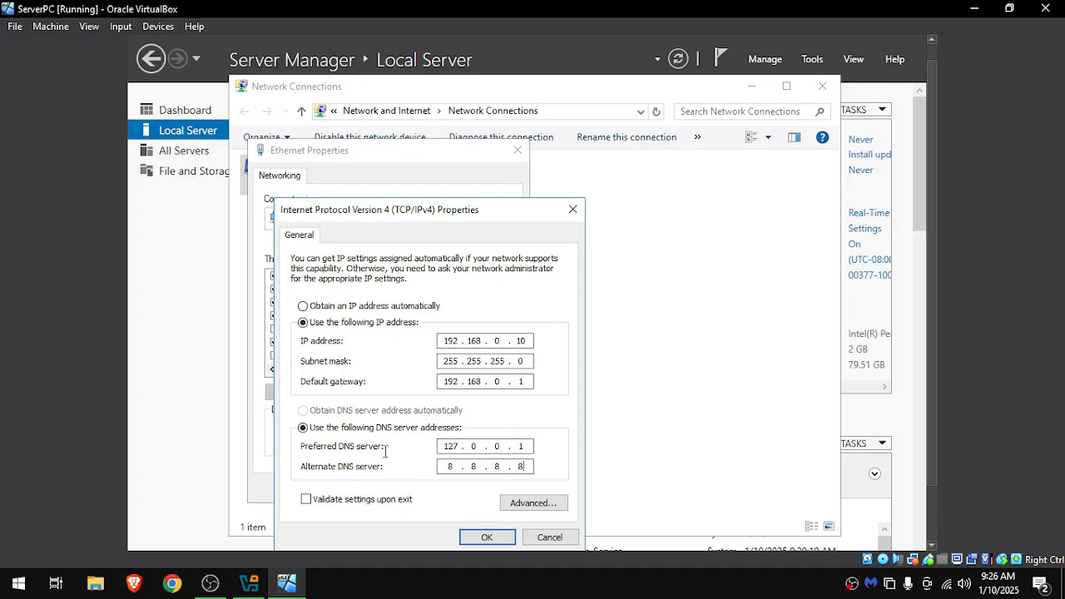
Enable validating the settings upon exit, confirm the IPv4 configuration, and close the Ethernet properties and Network Connections.
key(Tab)
key(space)
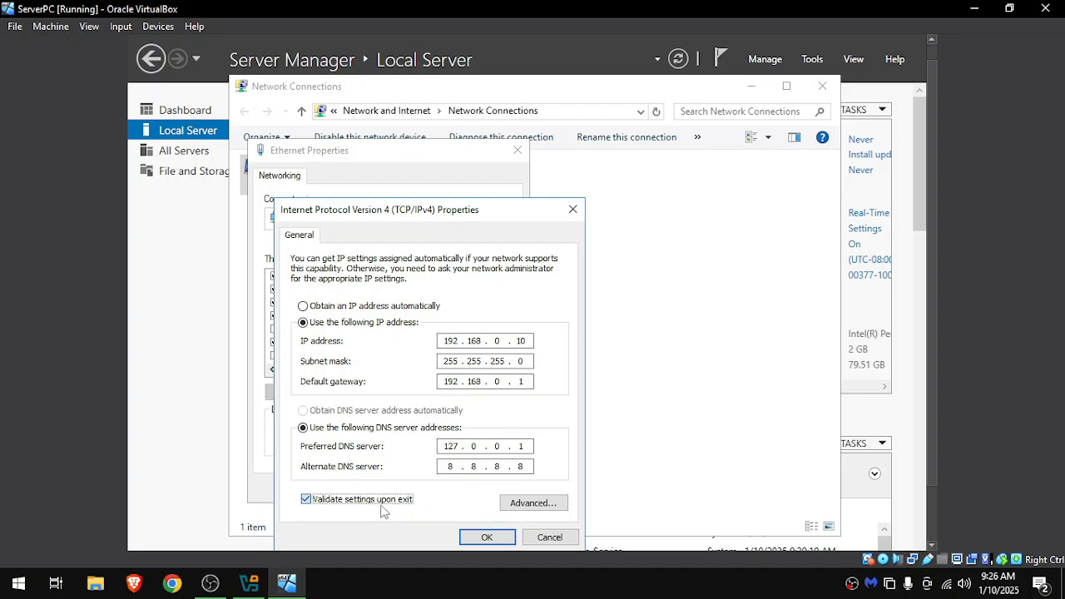
click(481, 537)
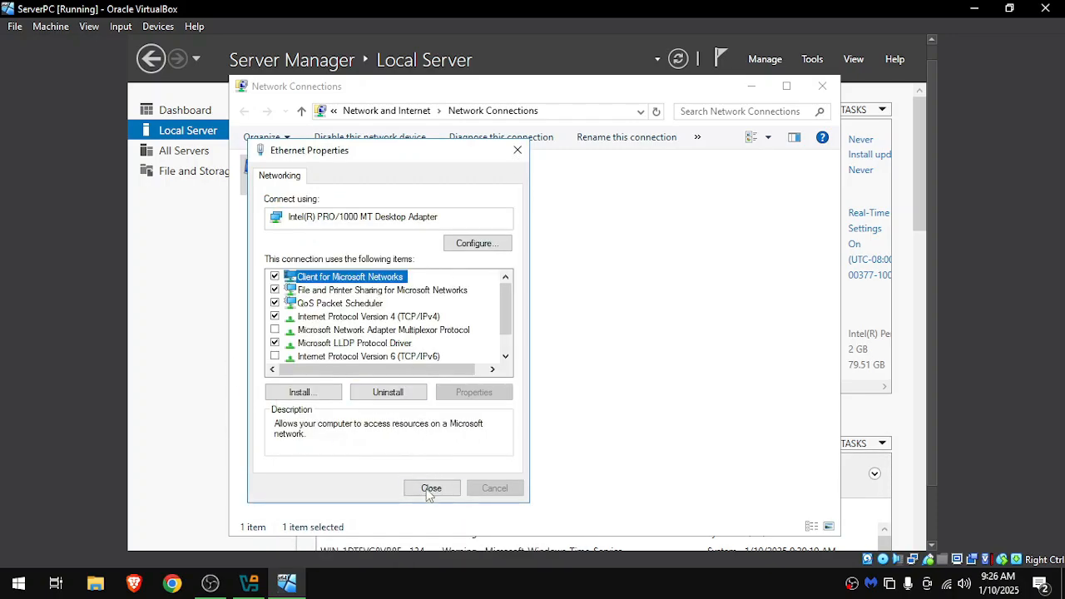
click(429, 493)
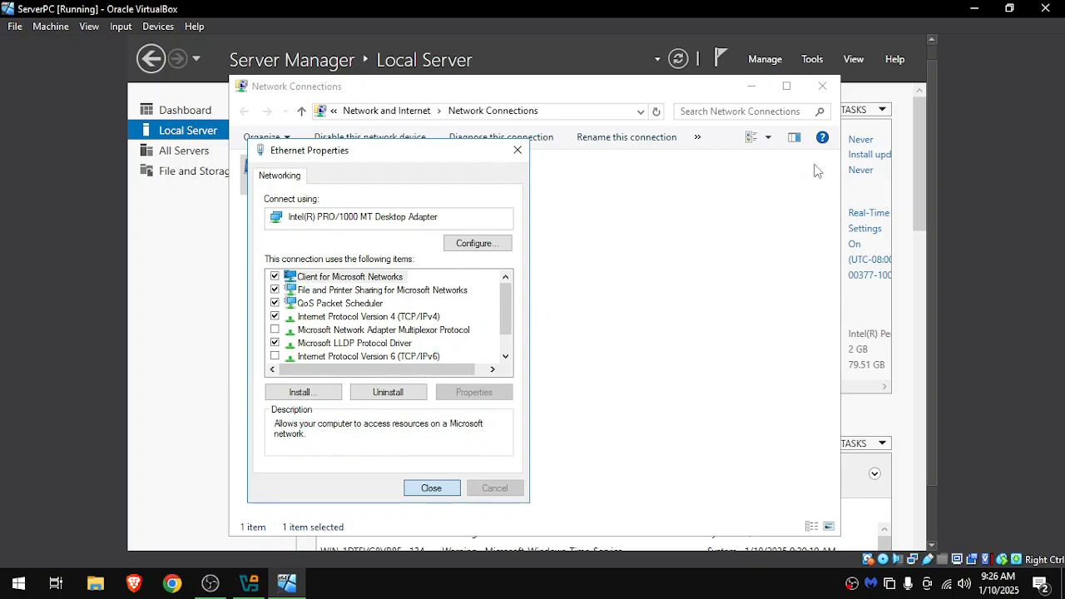
click(821, 88)
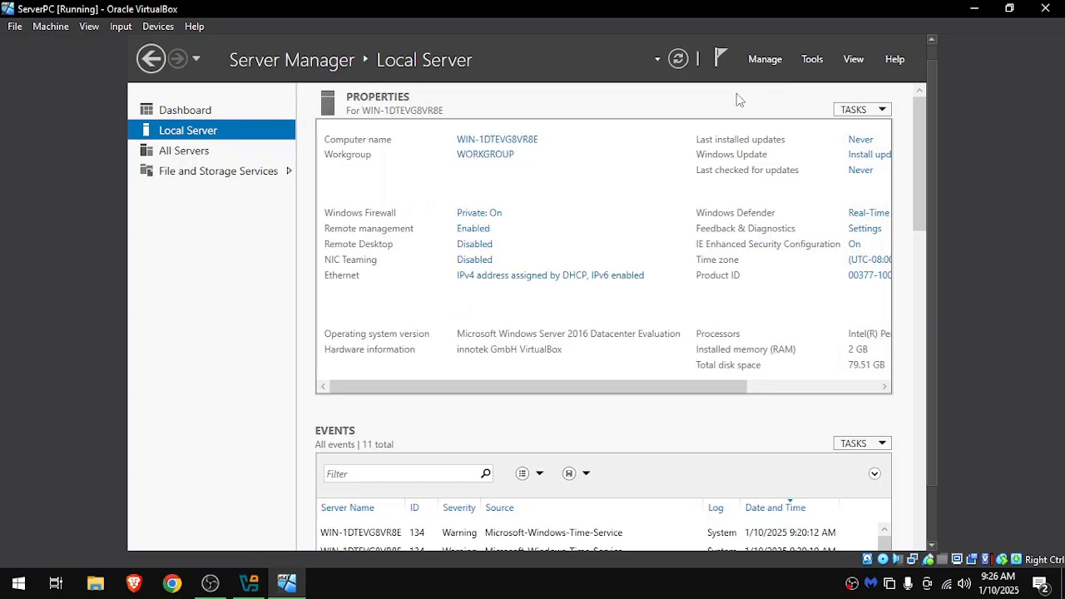
Change the computer name to ServerPC from the Local Server properties, confirm the change, and restart the server immediately.
click(516, 141)
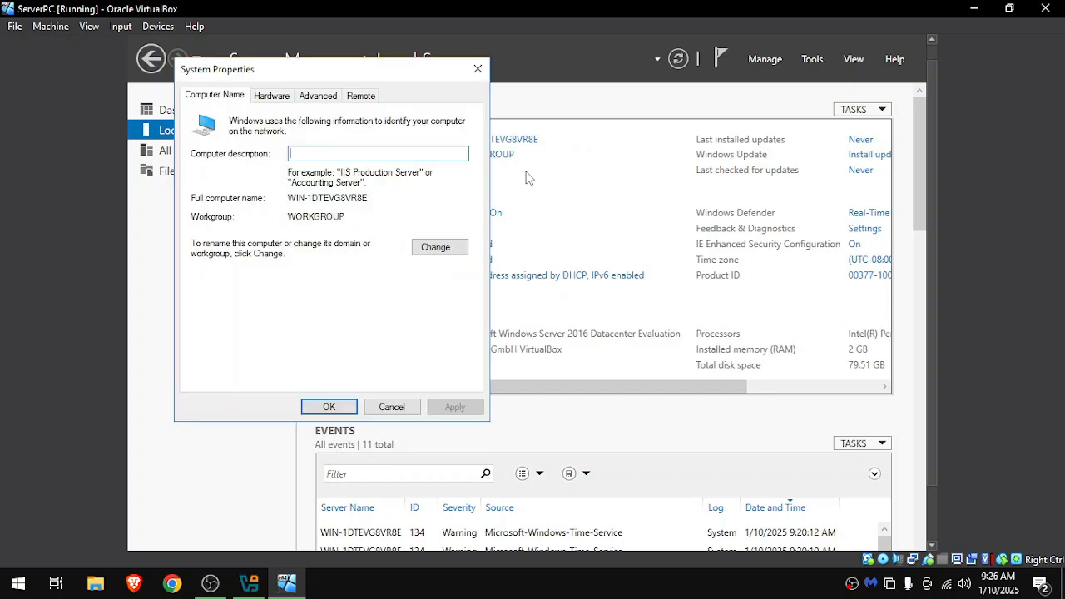
click(417, 247)
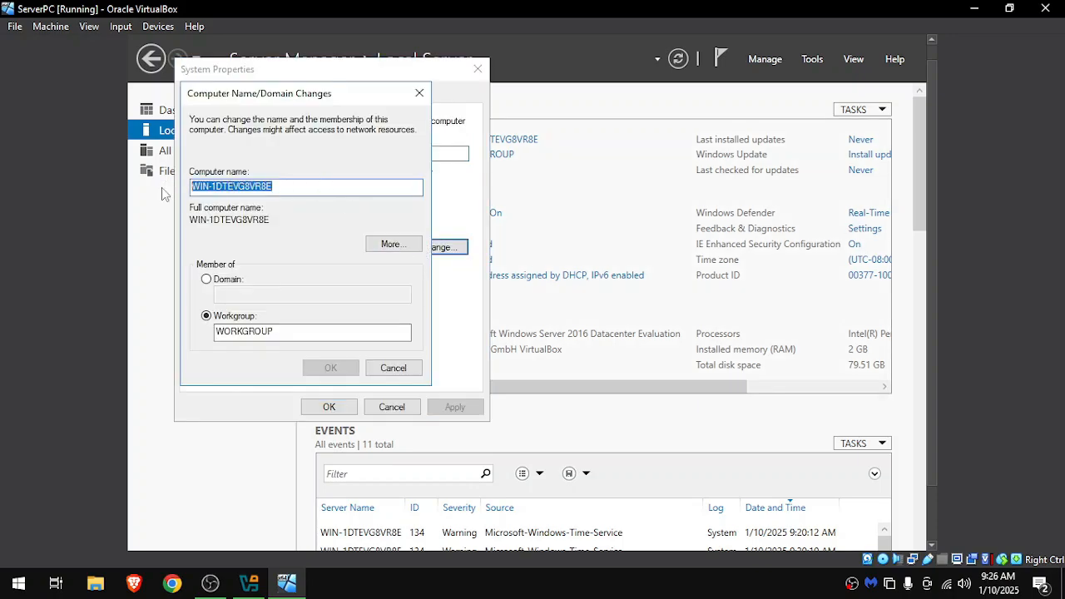
text(Serv)
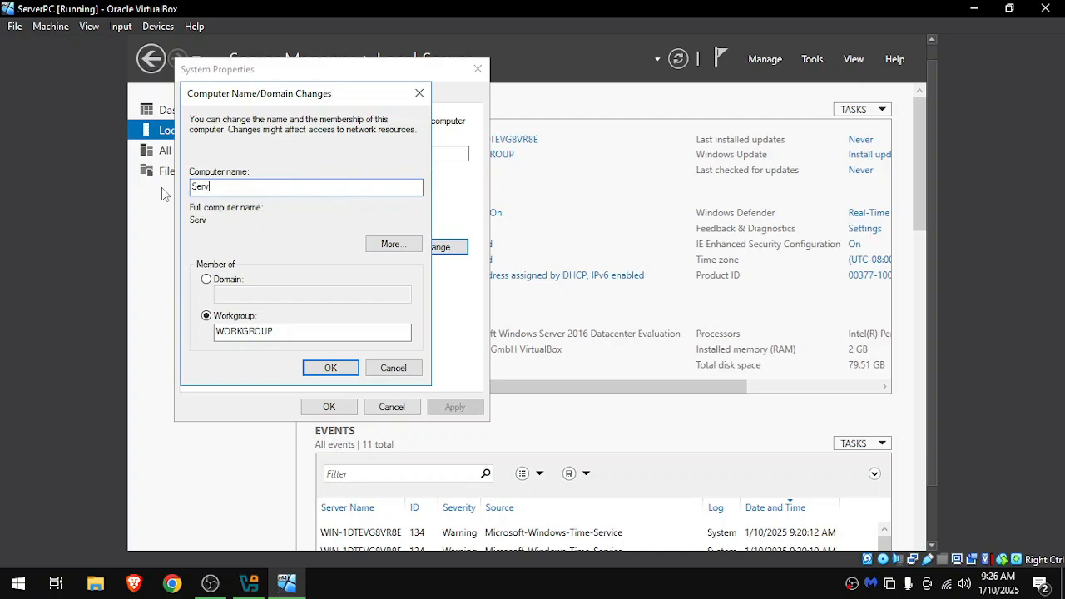
text(erPC)
click(330, 371)
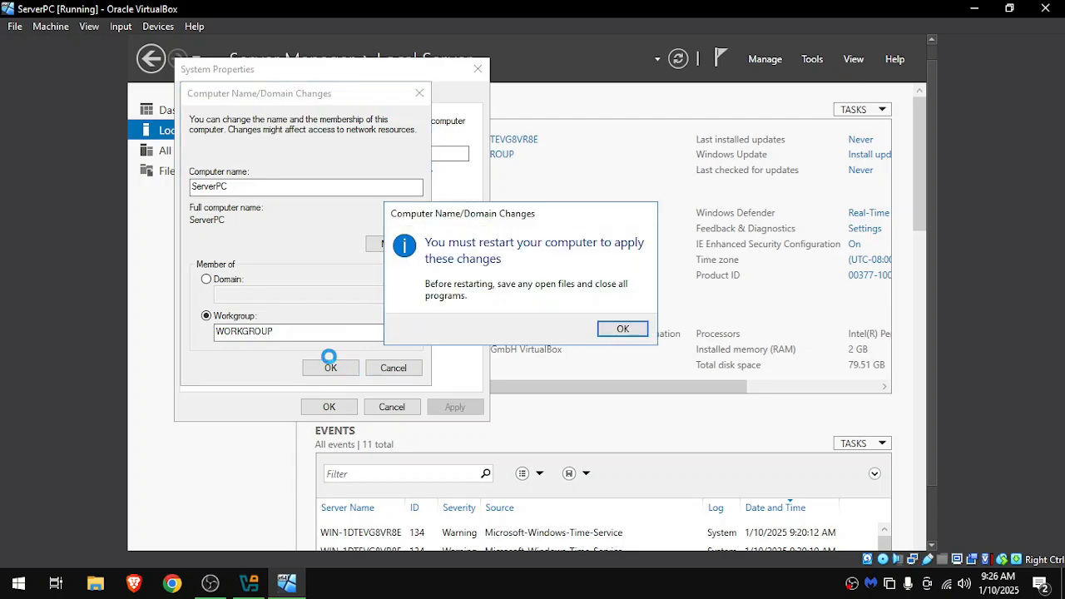
click(622, 329)
click(329, 406)
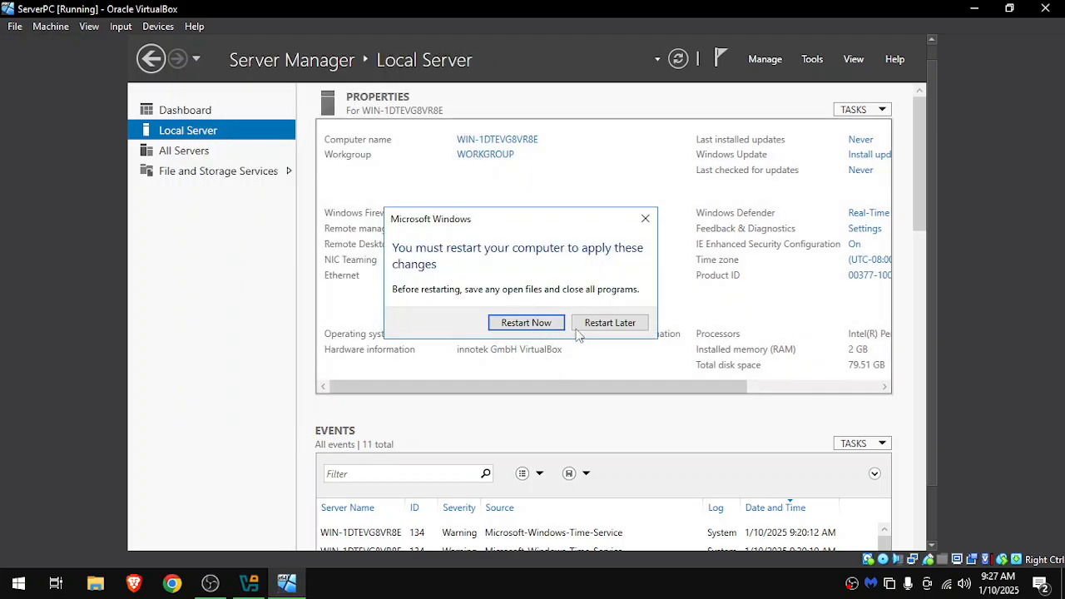
click(537, 329)
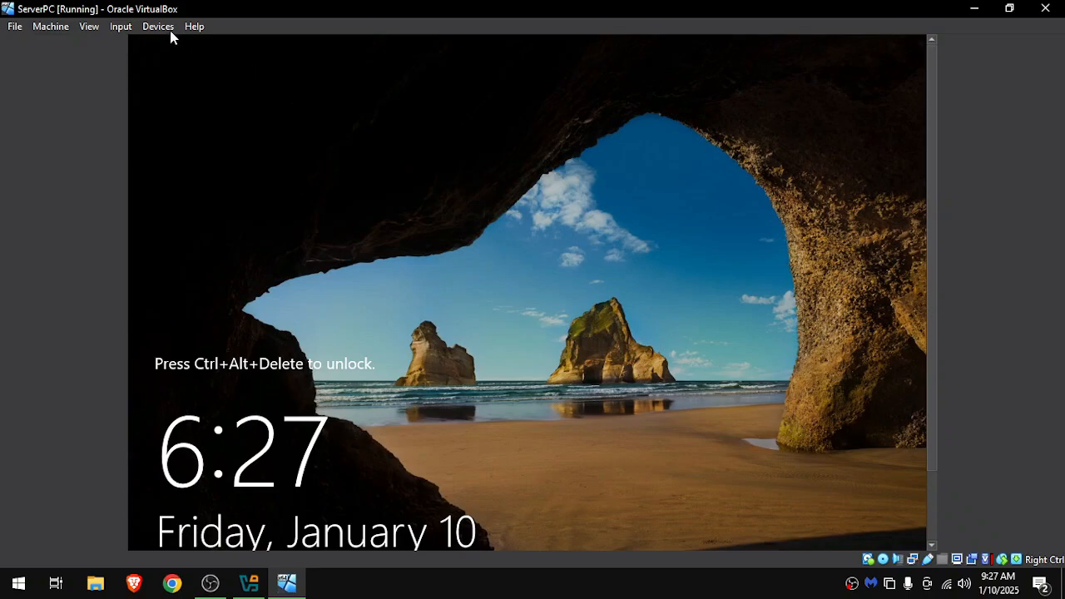
Send the Ctrl+Alt+Delete sequence to the virtual machine to reach the sign-in screen.
click(163, 27)
click(131, 32)
click(133, 34)
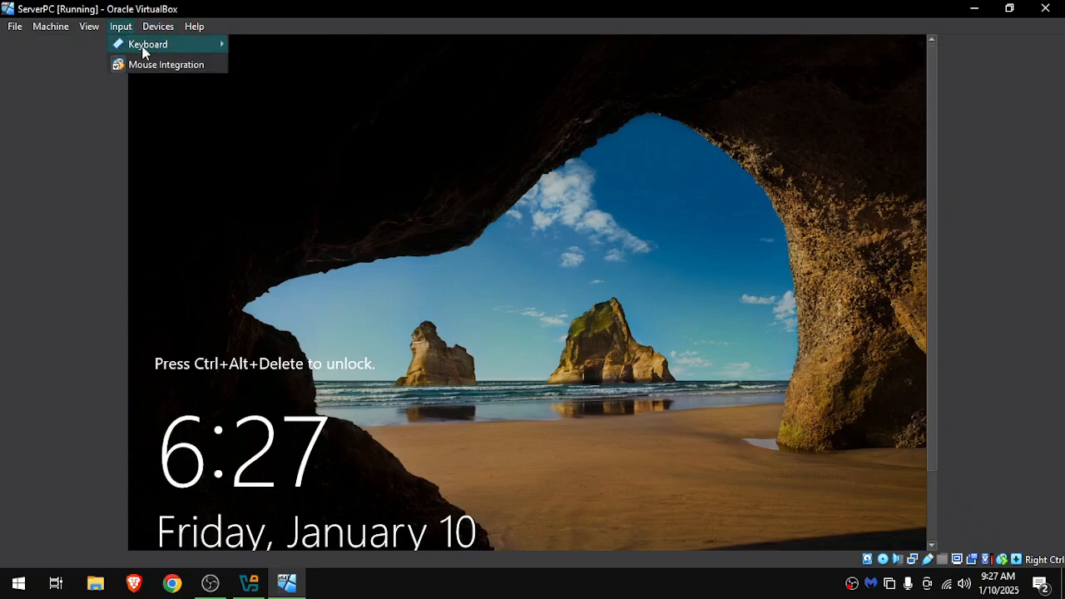
mouse_move(144, 50)
click(345, 87)
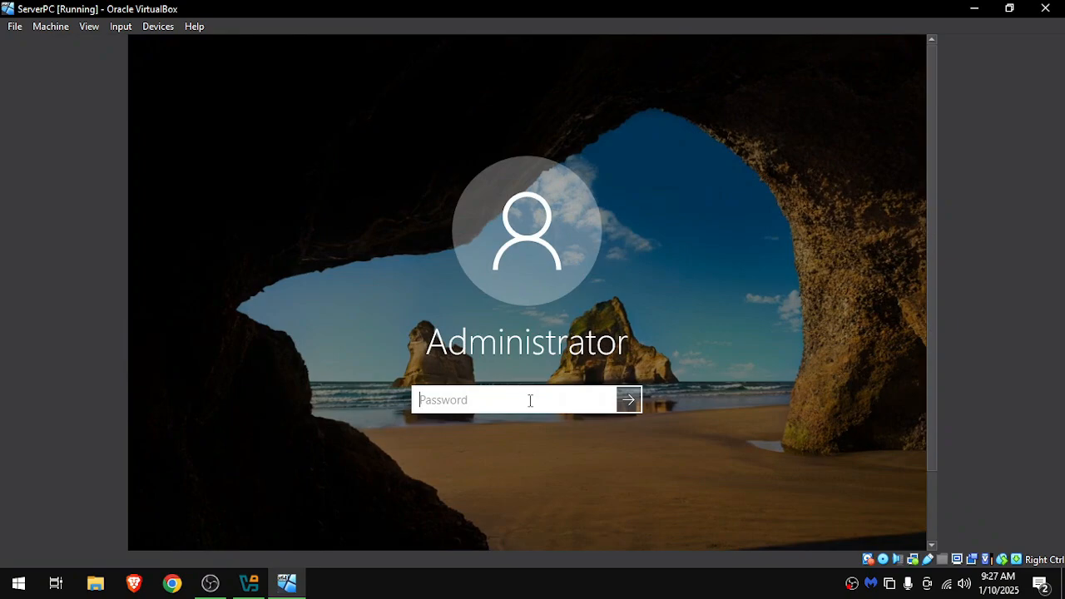
Enter the account password for the Administrator account and sign in to the server.
text(*)
key(Caps_Lock)
text(**************)
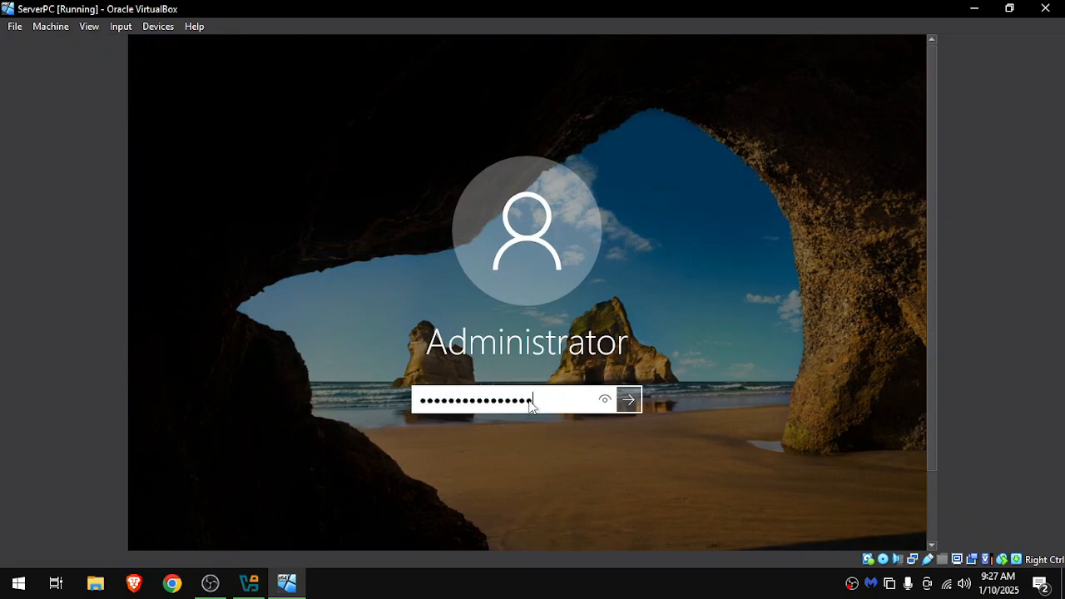
key(Return)
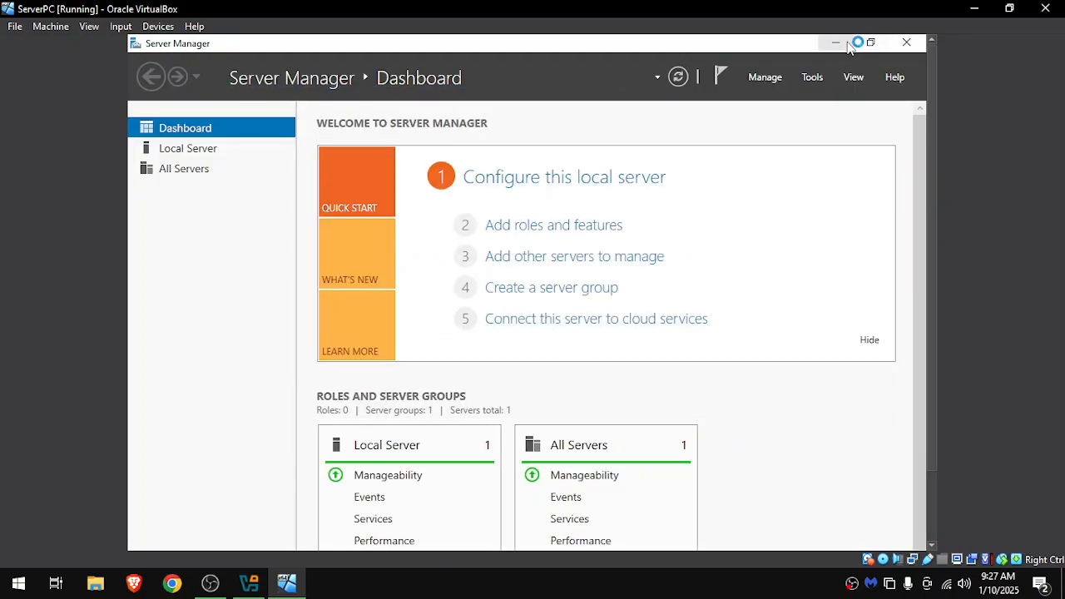
Restore and re-maximize the virtual machine window to make the guest display resize with it.
click(1009, 7)
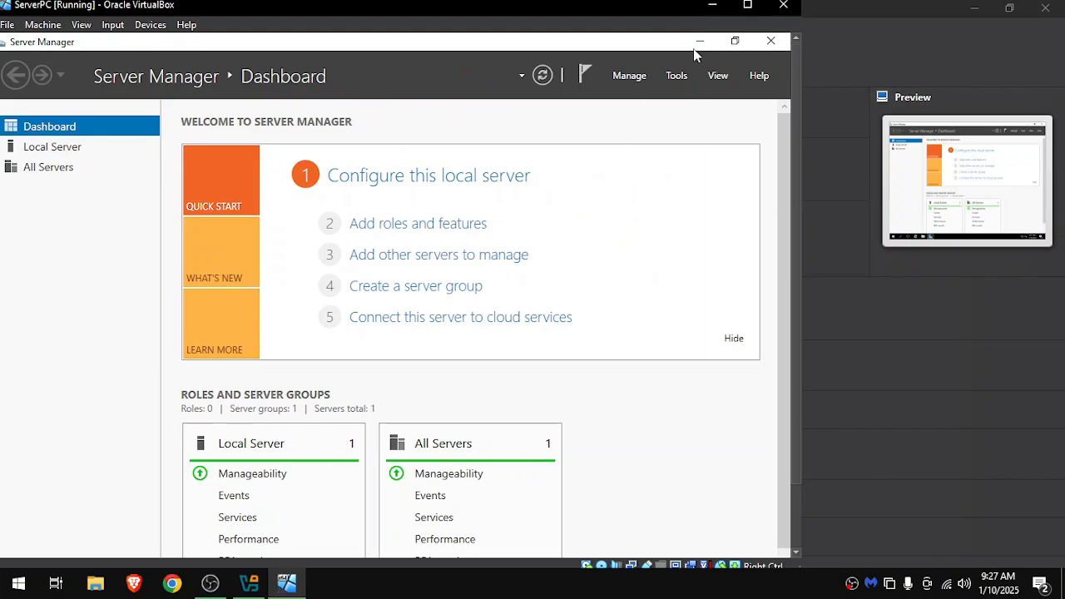
drag(634, 23, 693, 31)
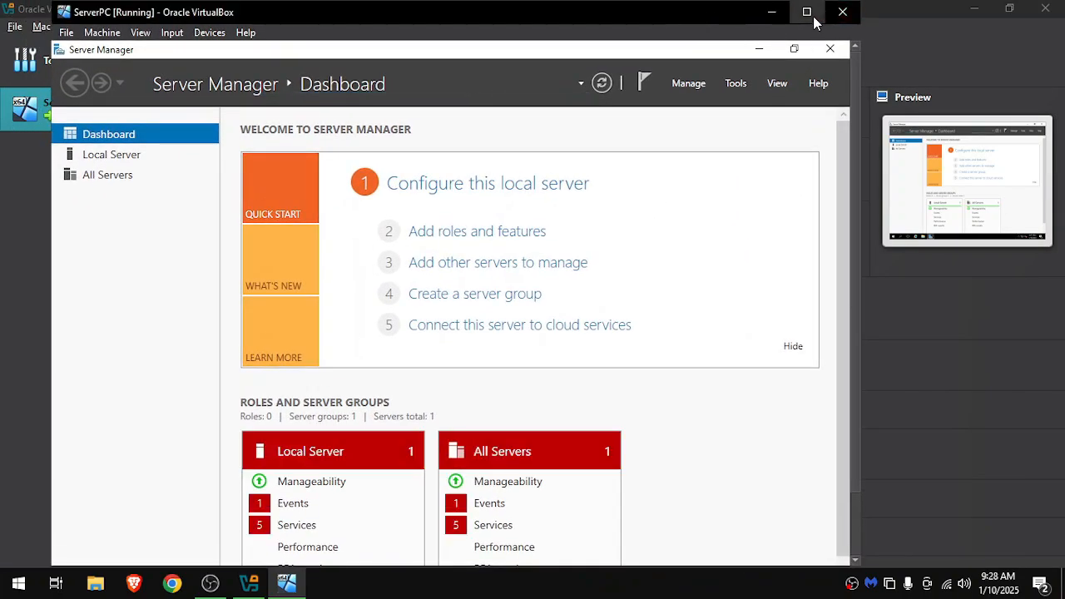
click(808, 12)
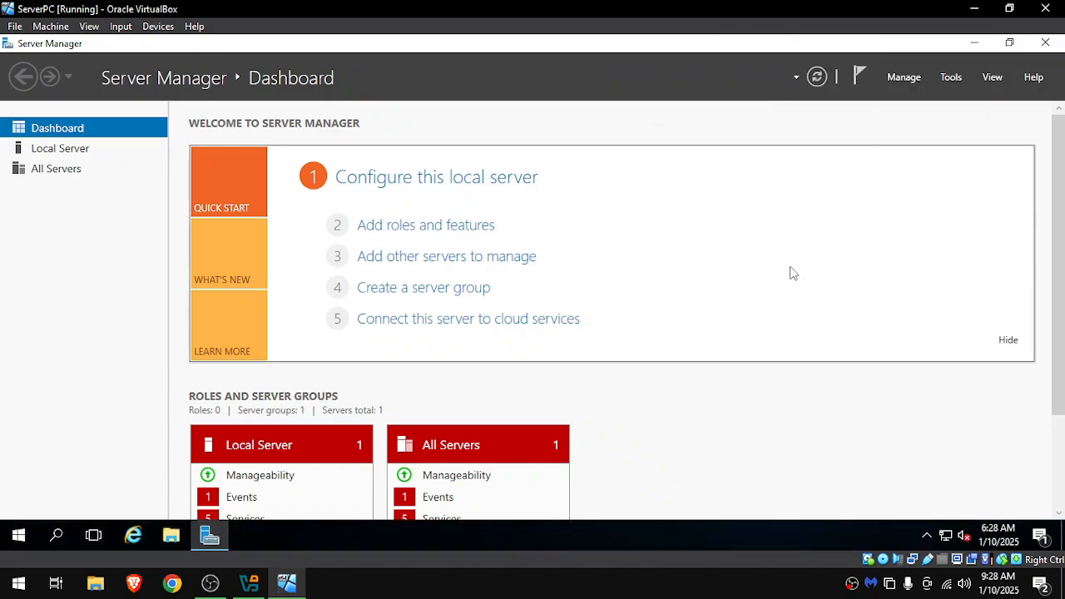
click(1010, 9)
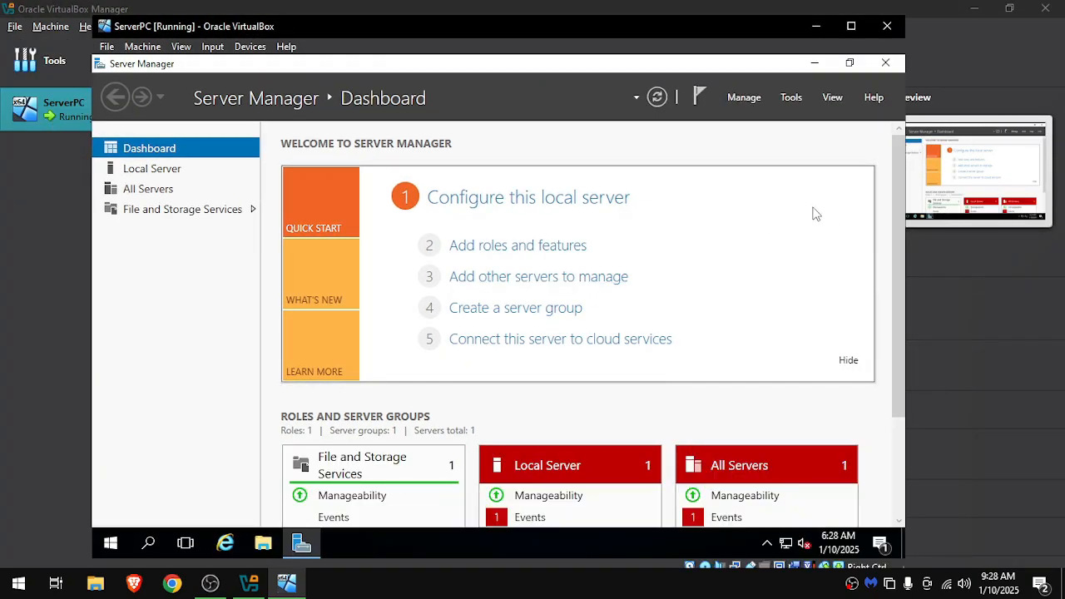
click(862, 32)
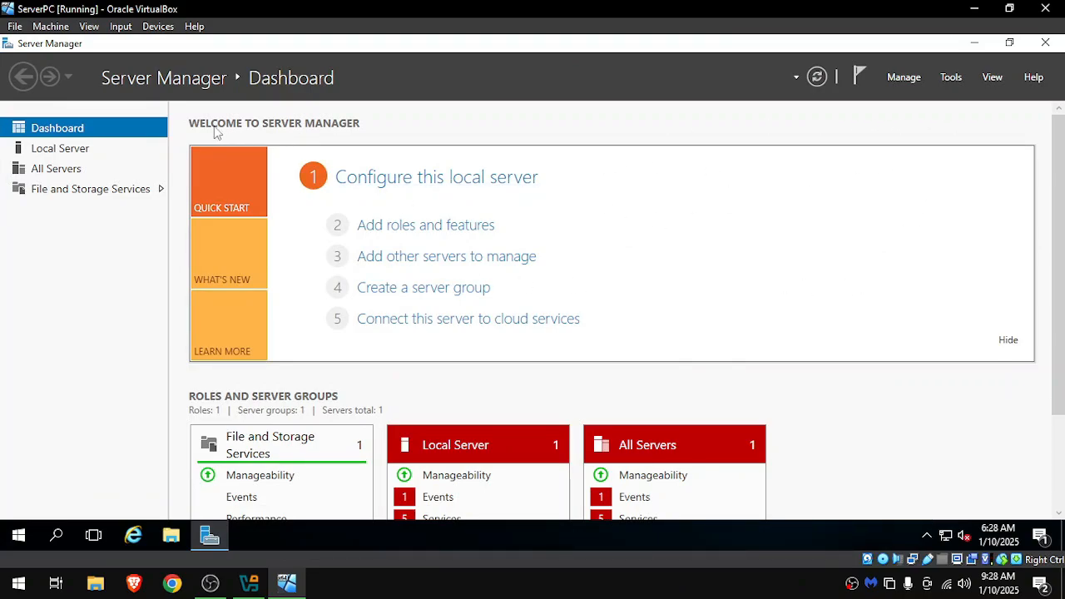
Check the computer name and Ethernet address on Server Manager's Local Server page, and minimize Server Manager.
click(105, 151)
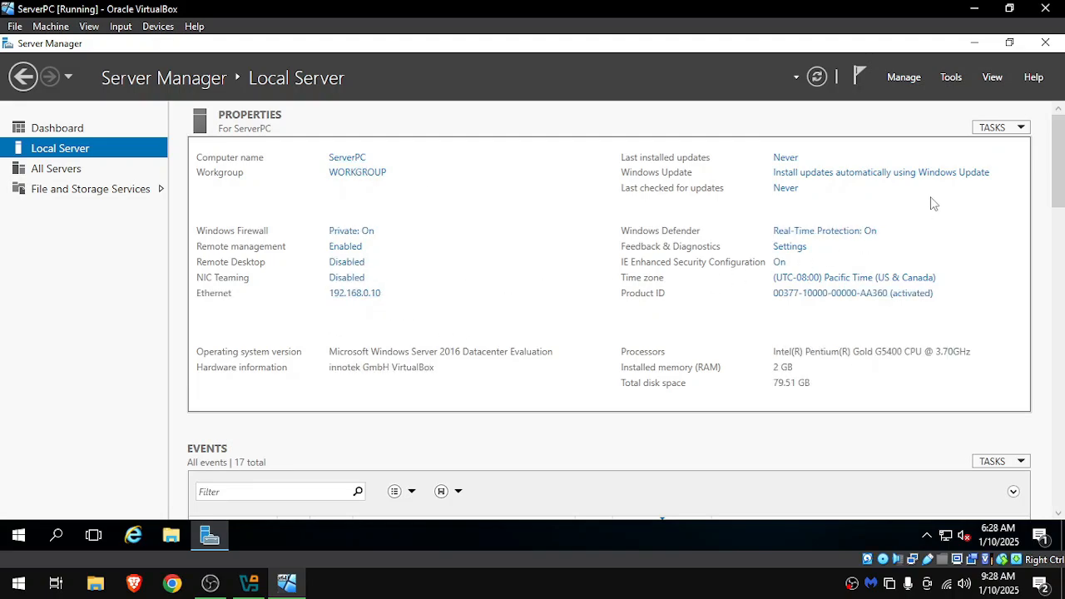
click(972, 43)
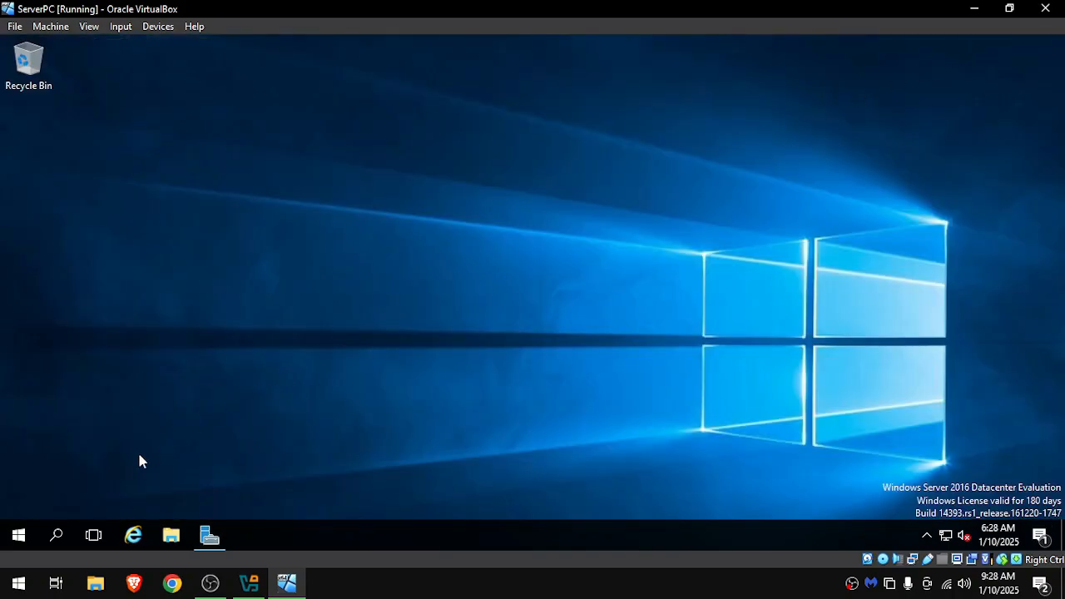
Search for cmd, pin Command Prompt to the server's taskbar, and open it from there.
click(17, 535)
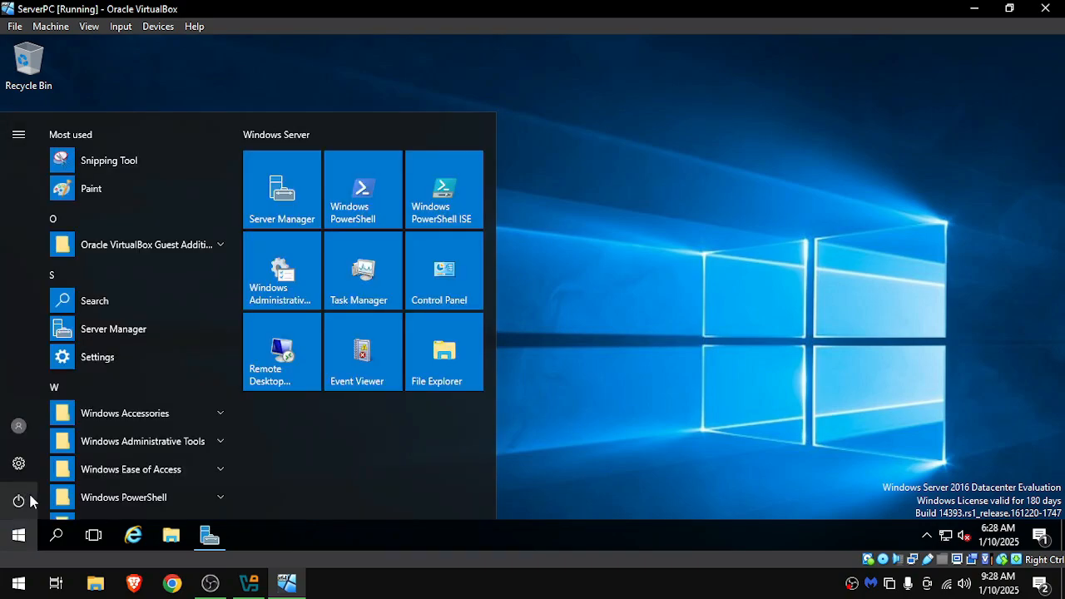
text(cmd)
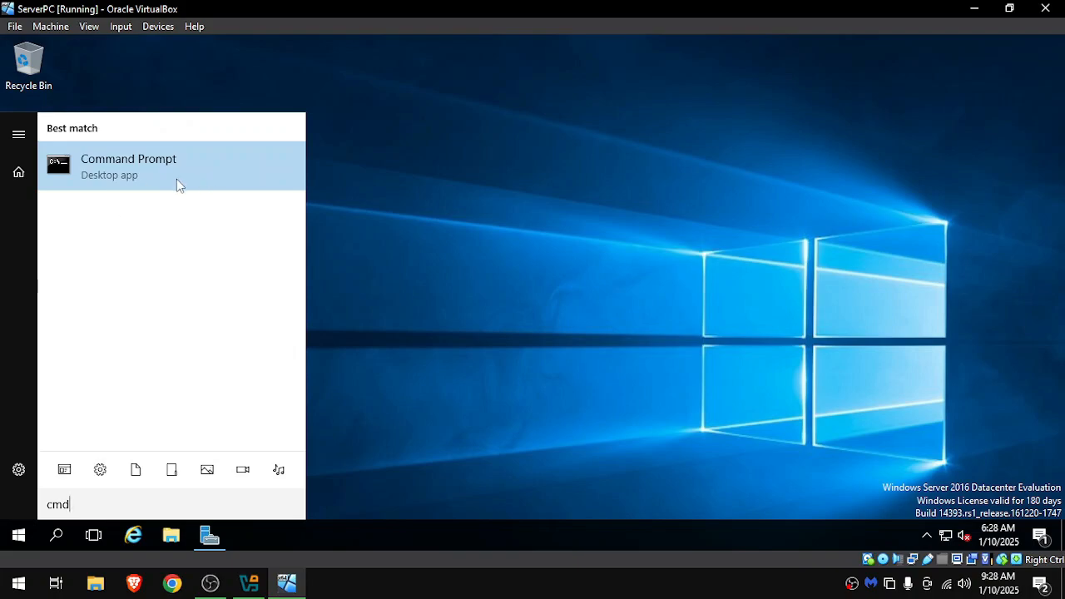
right_click(147, 165)
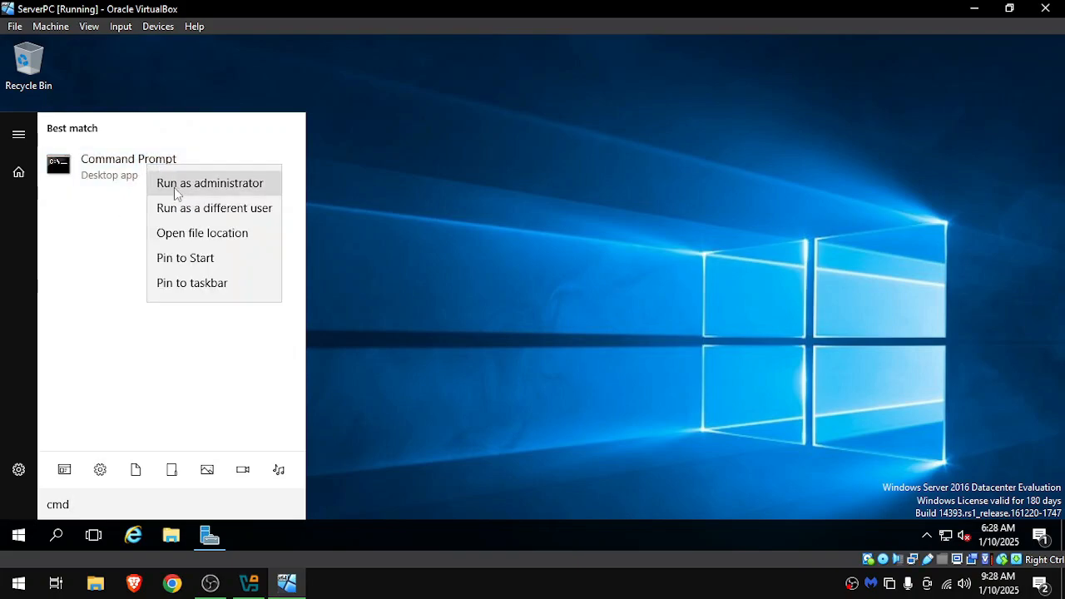
click(200, 284)
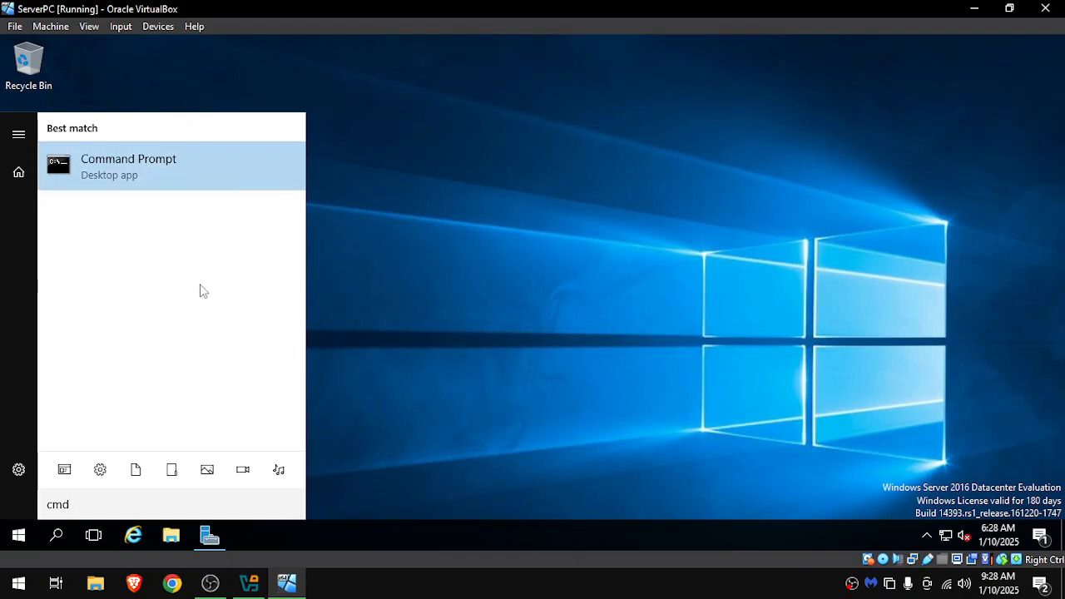
click(249, 534)
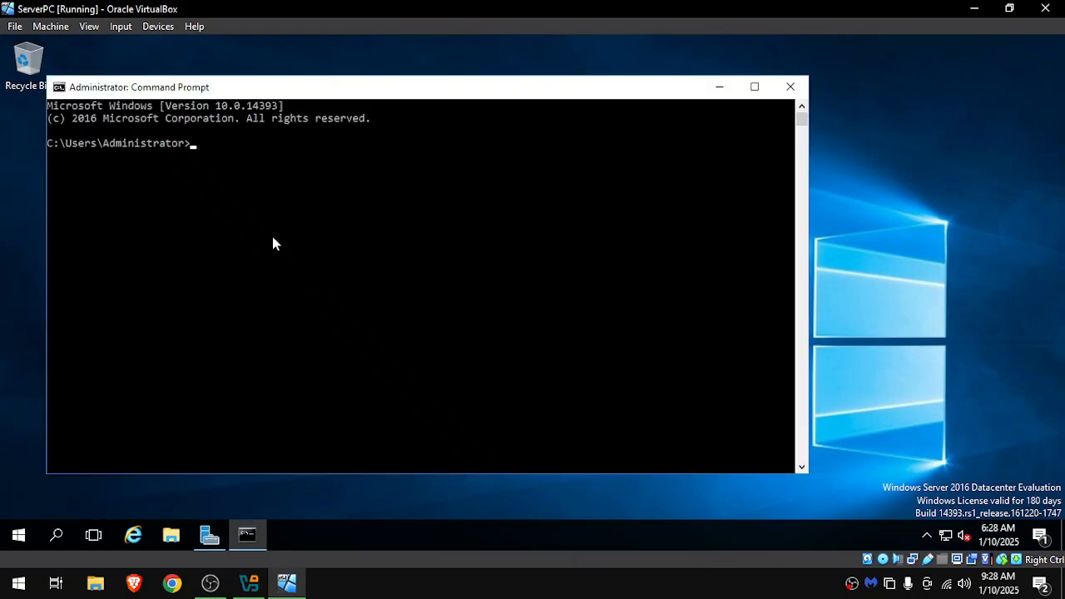
Run ipconfig and examine the Ethernet adapter's default gateway and IPv4 address.
click(274, 242)
text(ipconfig)
key(Return)
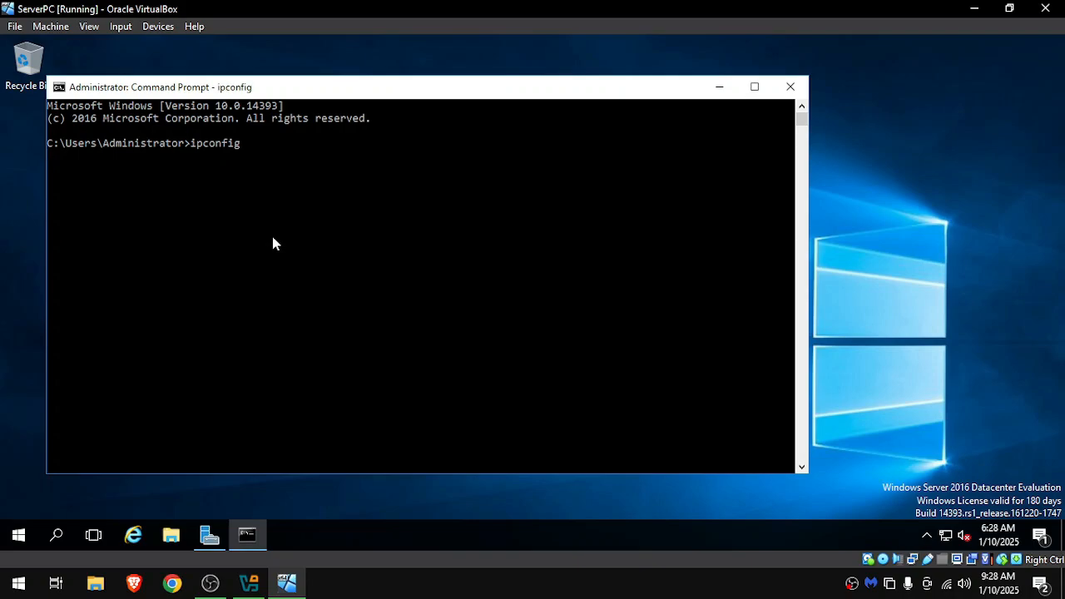
drag(290, 266, 356, 273)
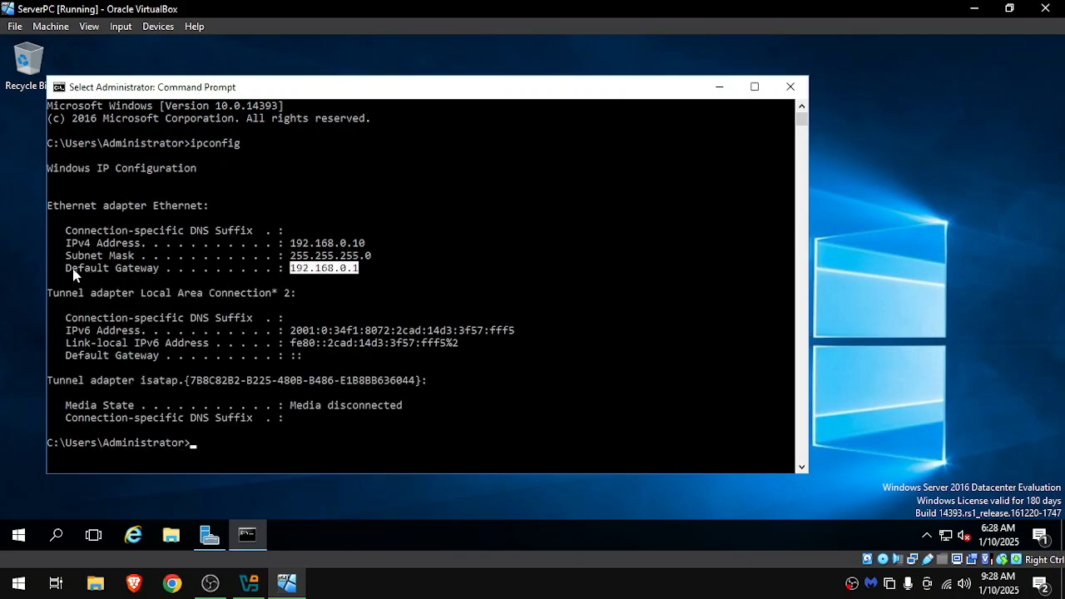
drag(73, 268, 132, 278)
drag(66, 243, 141, 244)
drag(284, 243, 371, 246)
Test the internet connection by pinging google.com, and close Command Prompt.
click(242, 443)
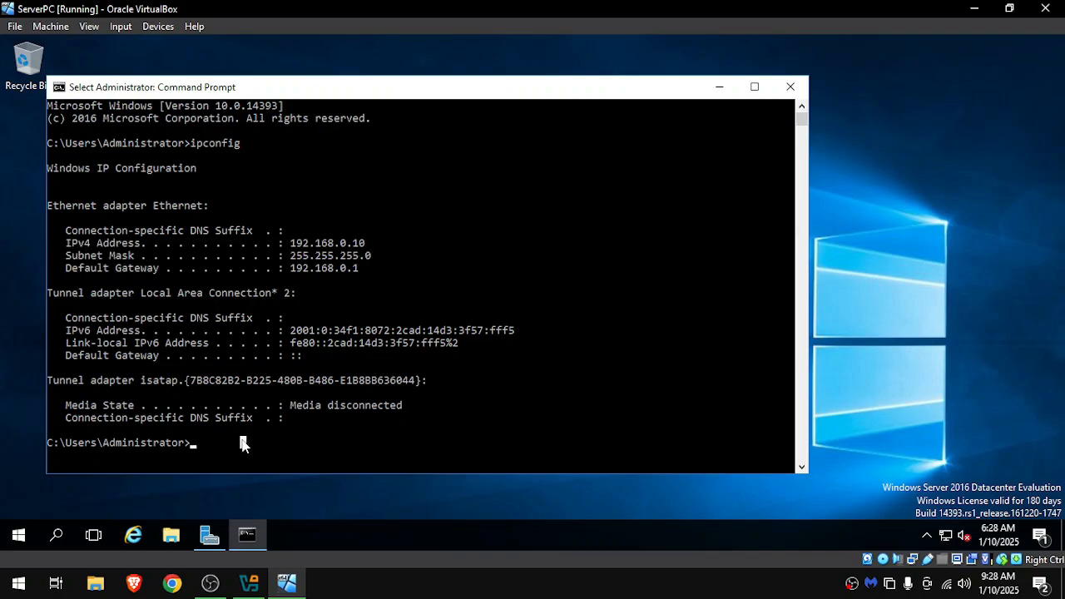
text(ping google.com)
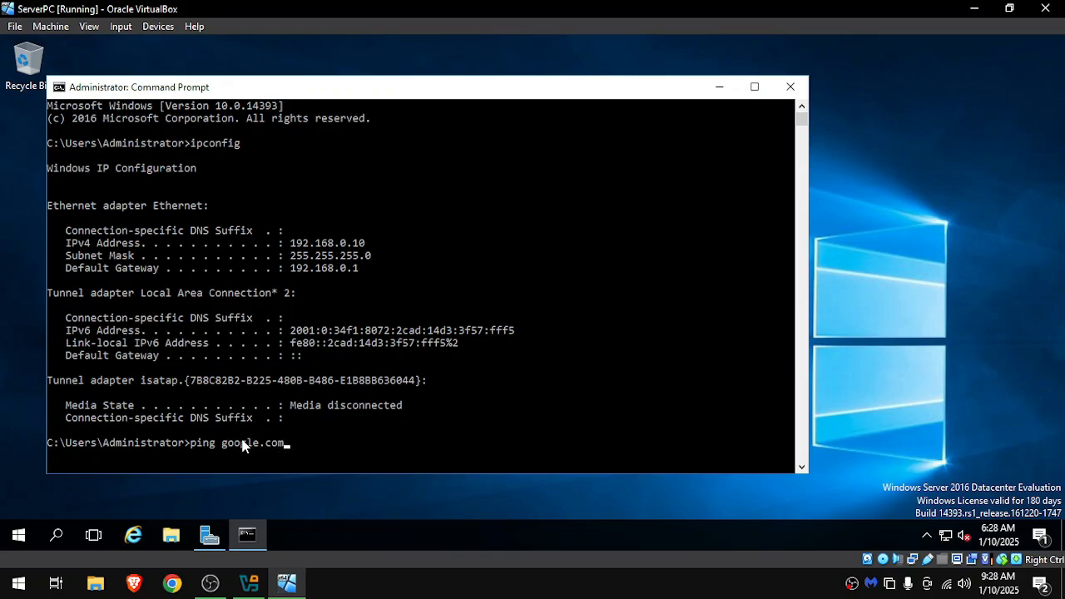
key(Return)
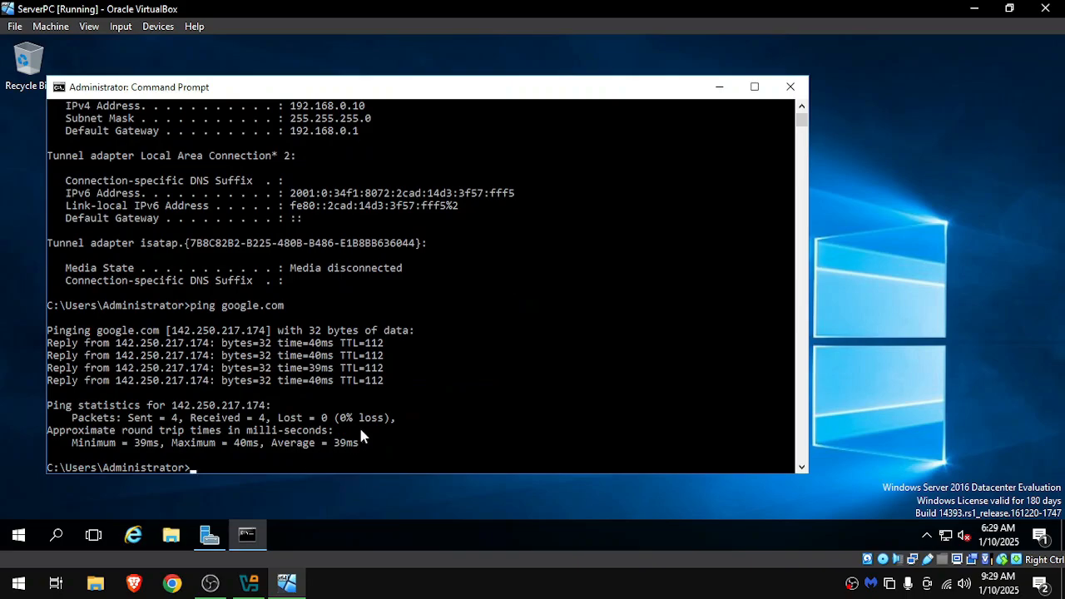
click(788, 88)
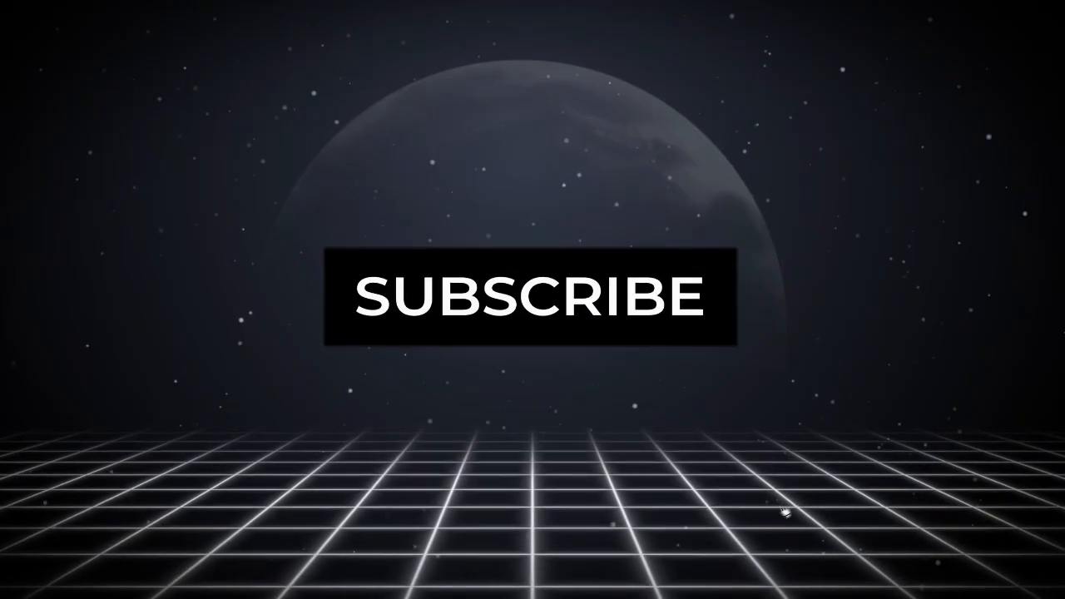